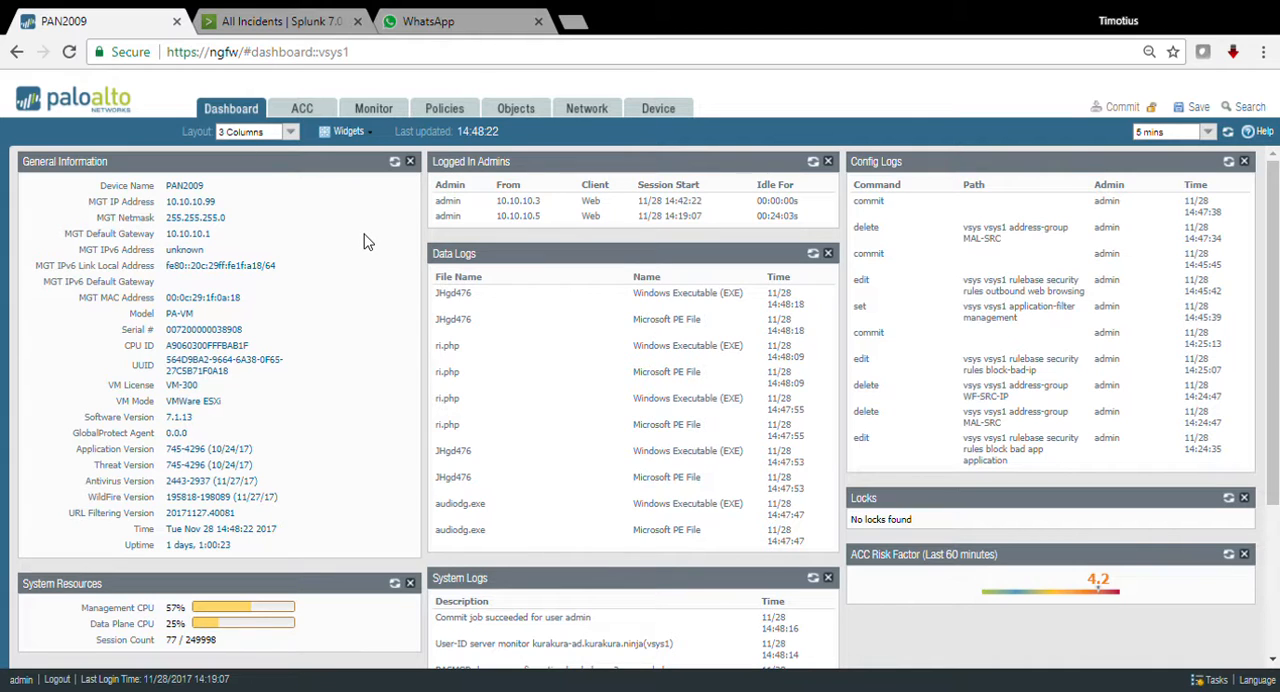
# Step: Open the Application Command Center and set its time range to Last 6 Hrs
pyautogui.click(300, 109)
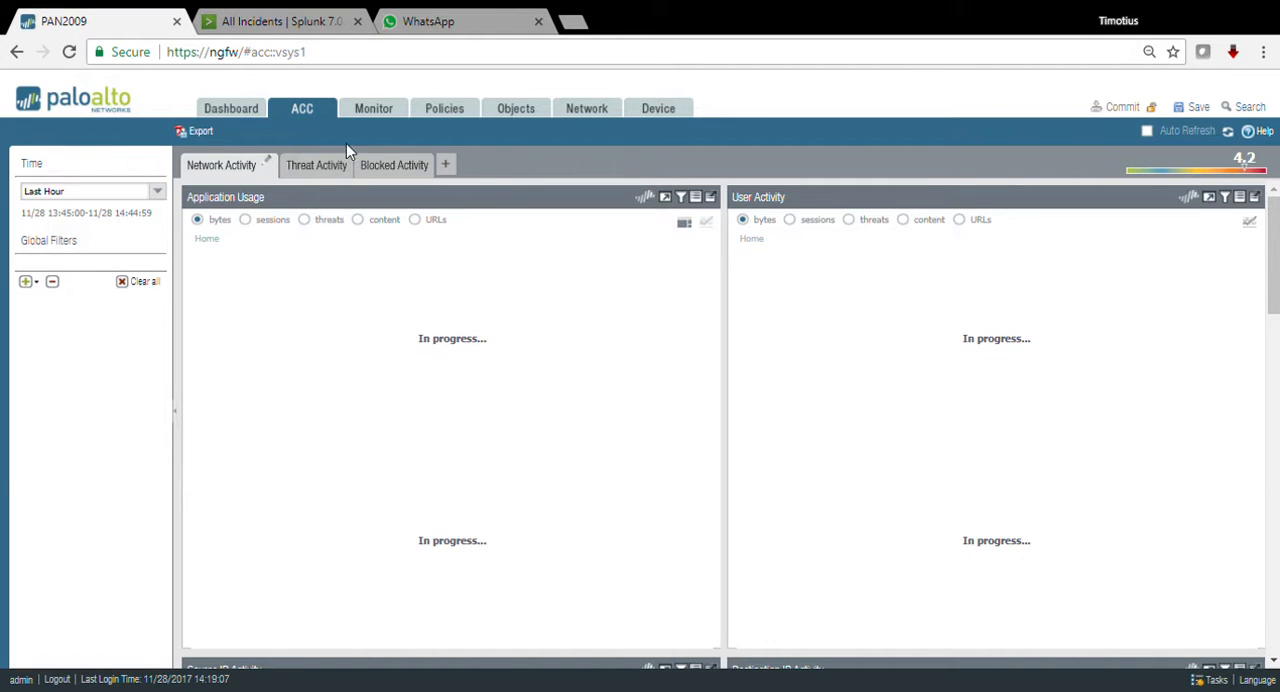
pyautogui.click(163, 193)
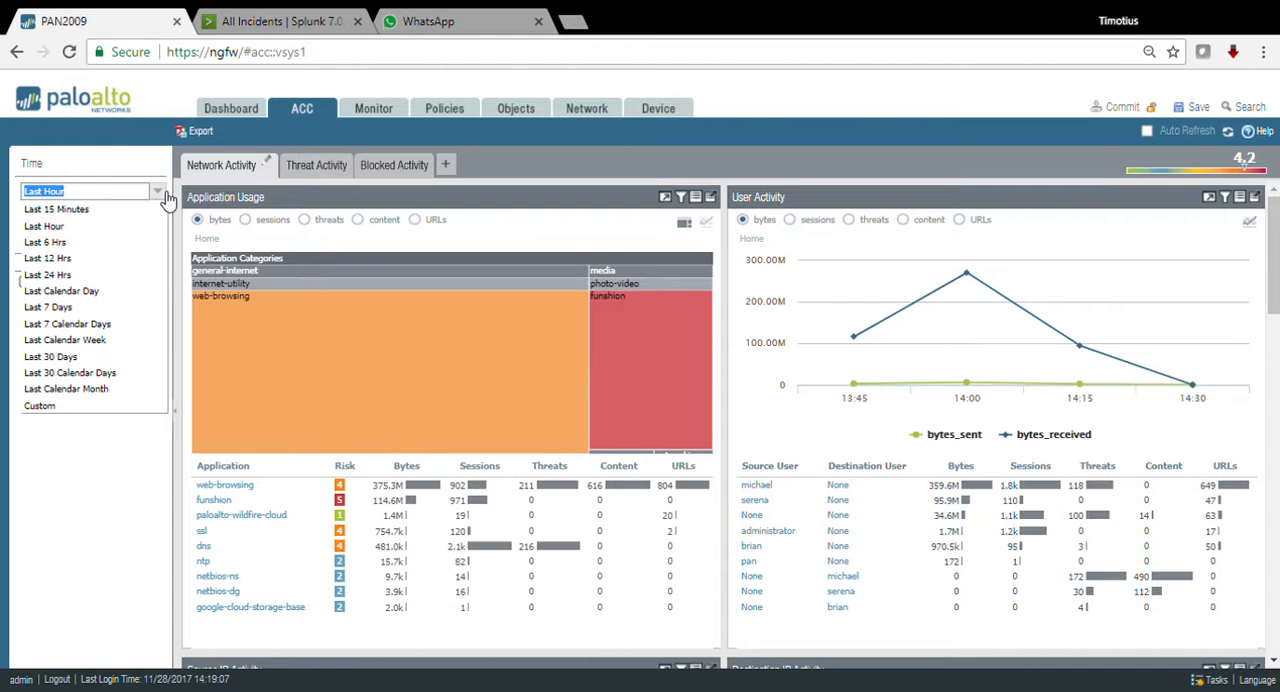
pyautogui.click(64, 243)
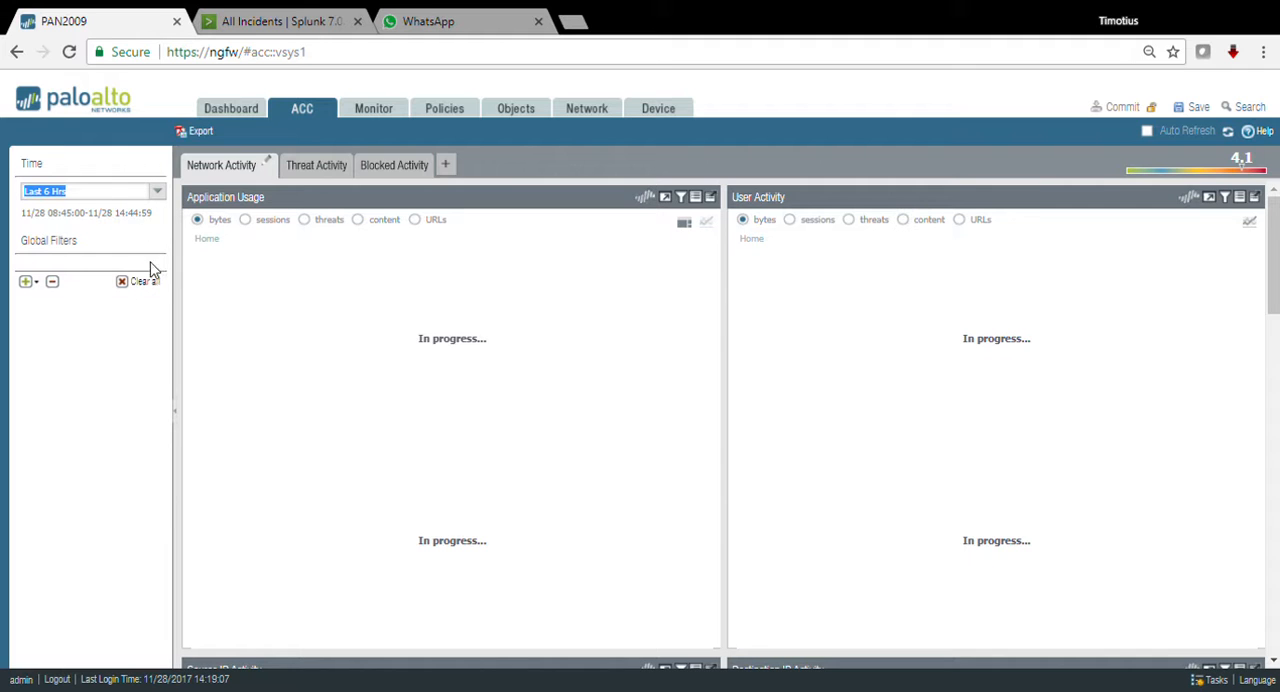
pyautogui.click(157, 190)
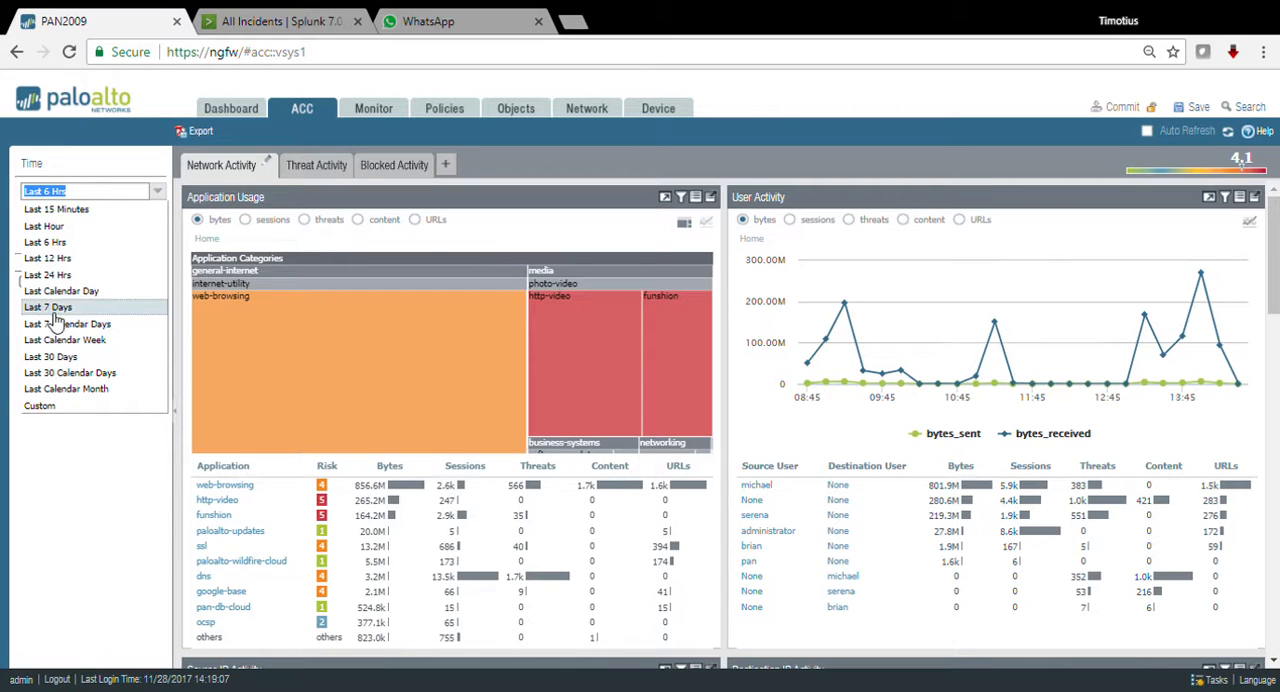
pyautogui.click(115, 460)
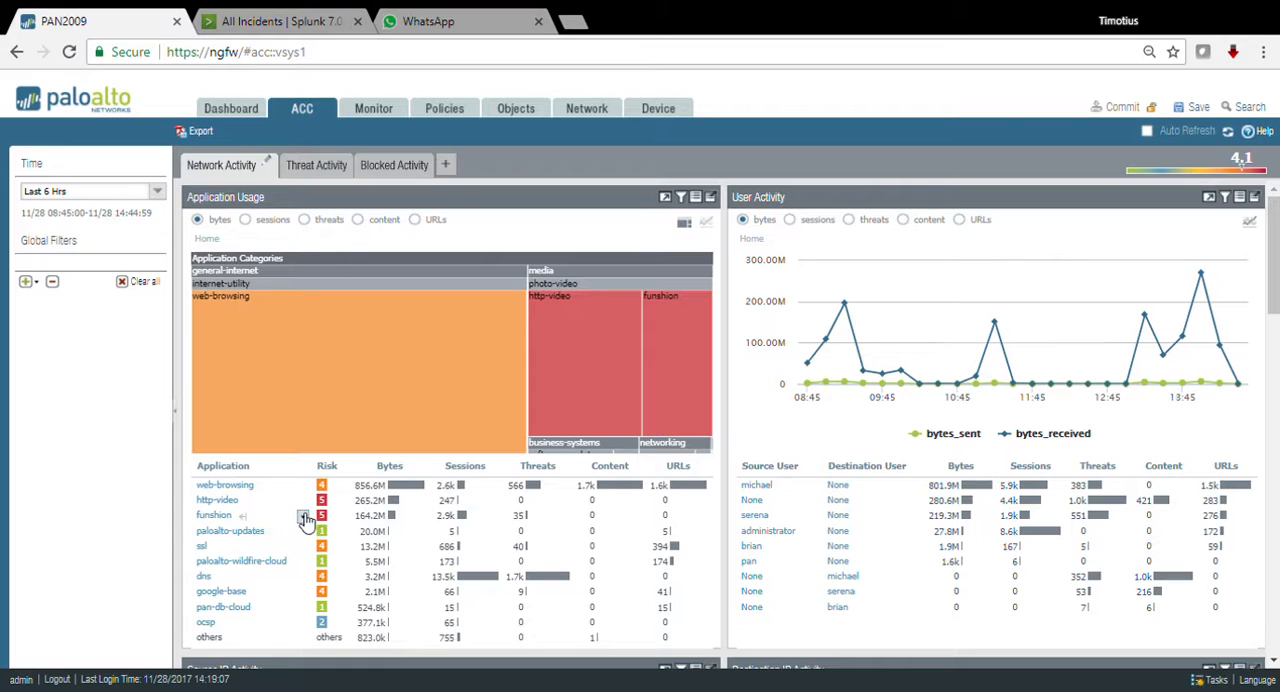
# Step: Add global filters for the funshion application and for the source user with the most funshion traffic
pyautogui.click(304, 517)
pyautogui.moveTo(330, 543)
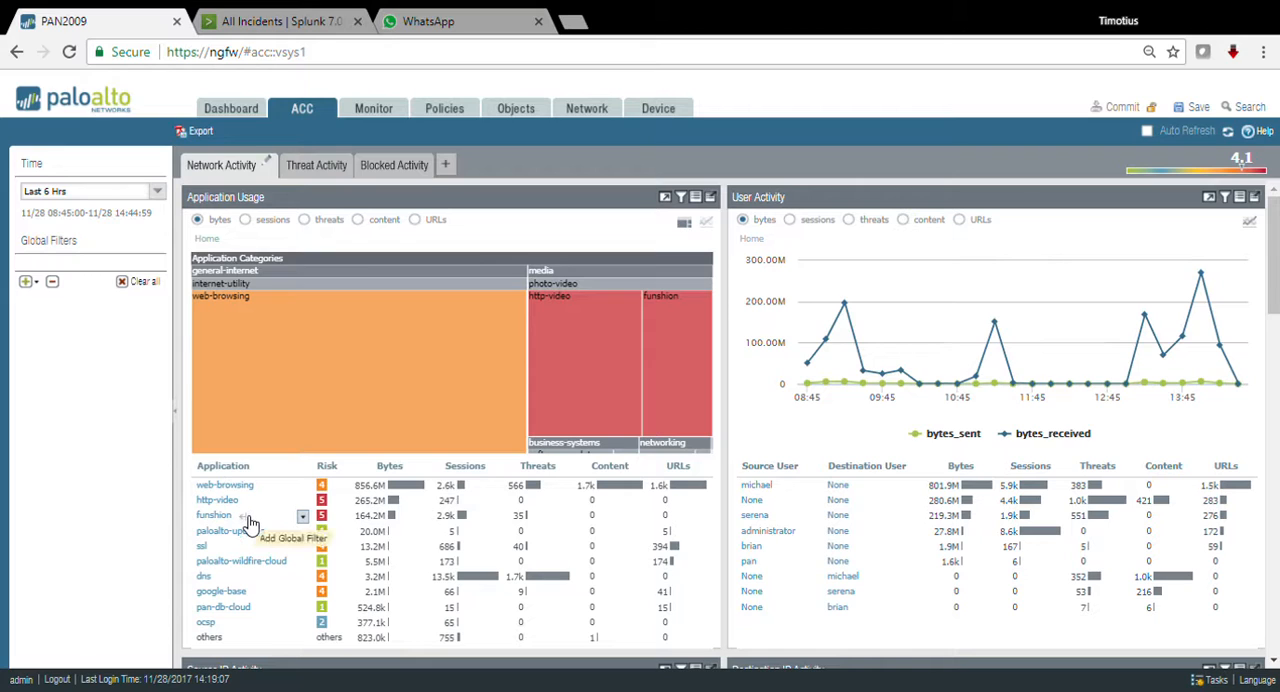
pyautogui.click(250, 524)
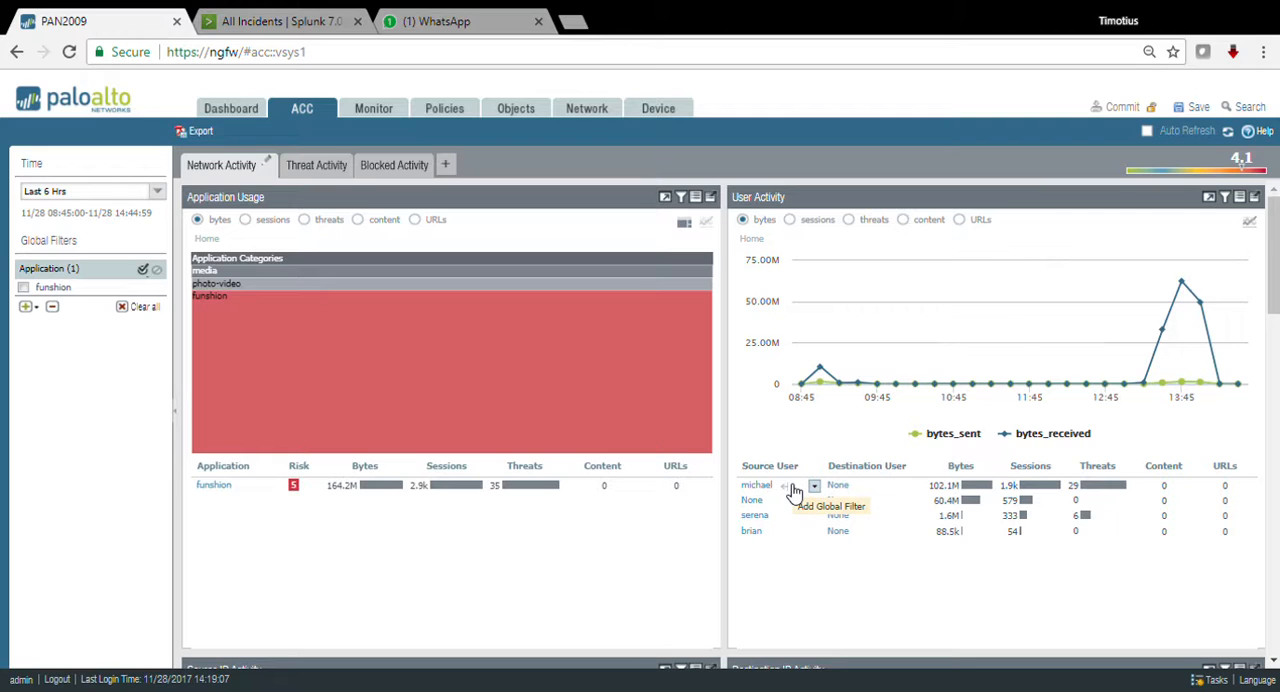
pyautogui.click(810, 486)
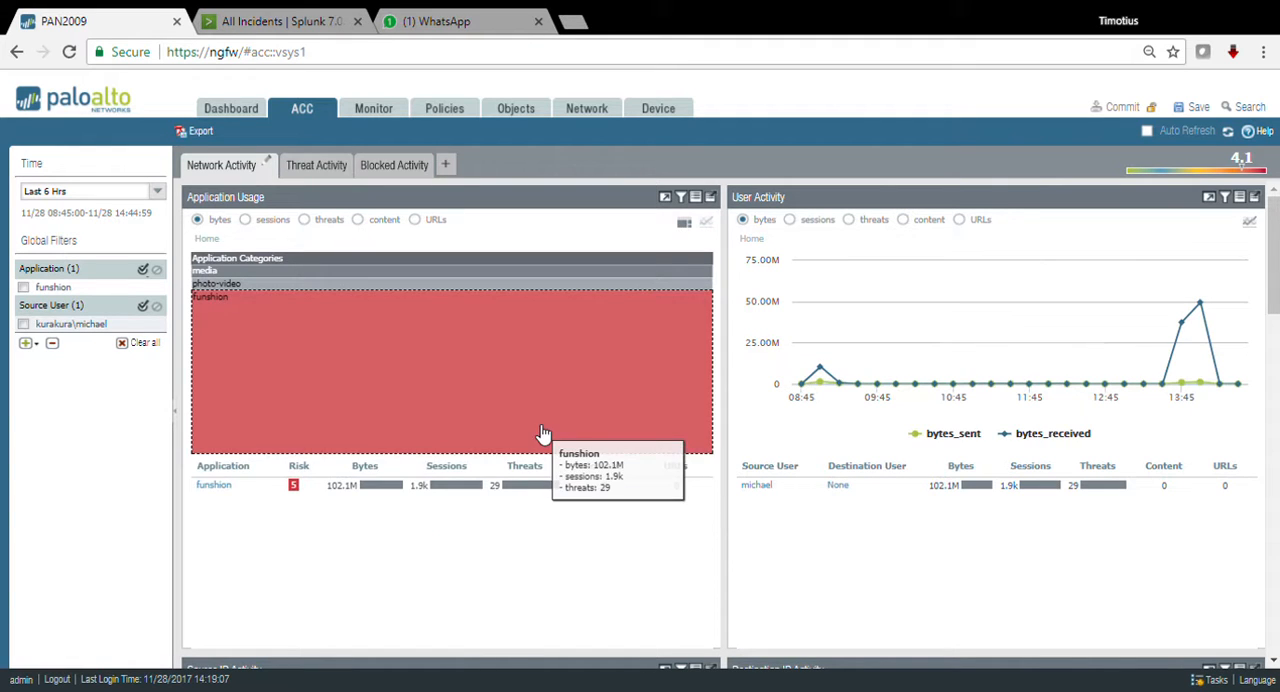
# Step: Examine the filtered source and destination IP activity, regions and rule usage in the network activity view
pyautogui.scroll(-4, 807, 443)
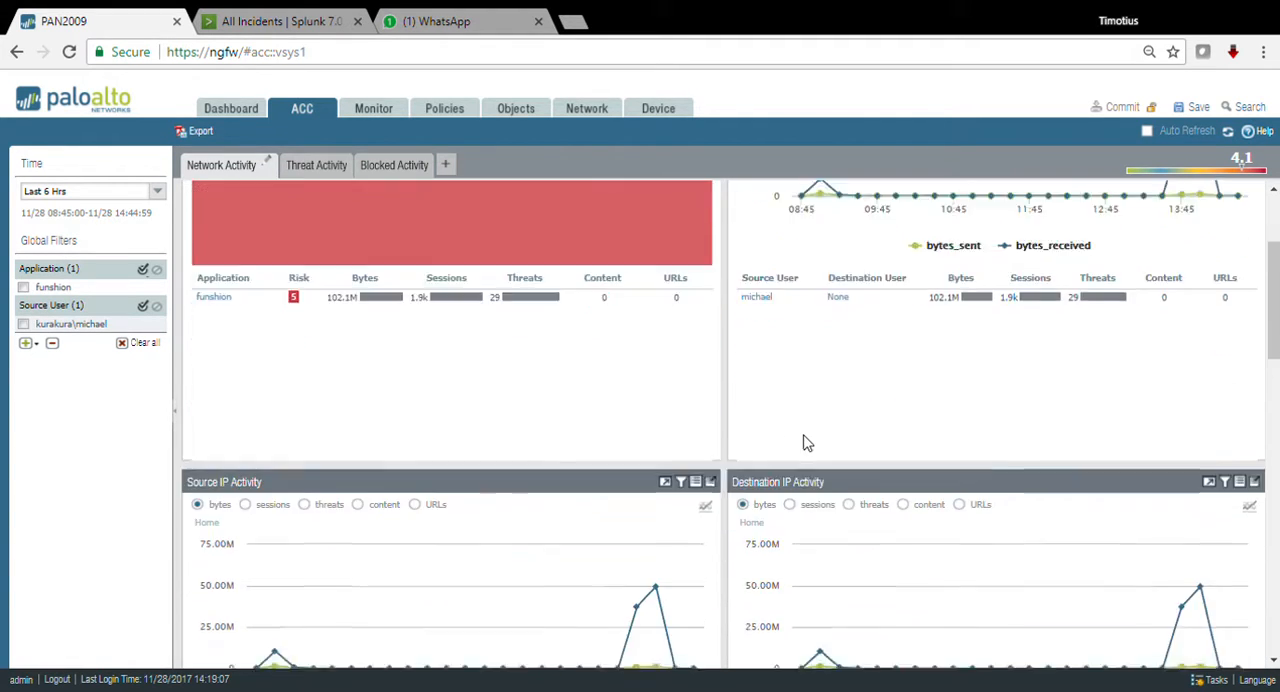
pyautogui.scroll(-1, 807, 443)
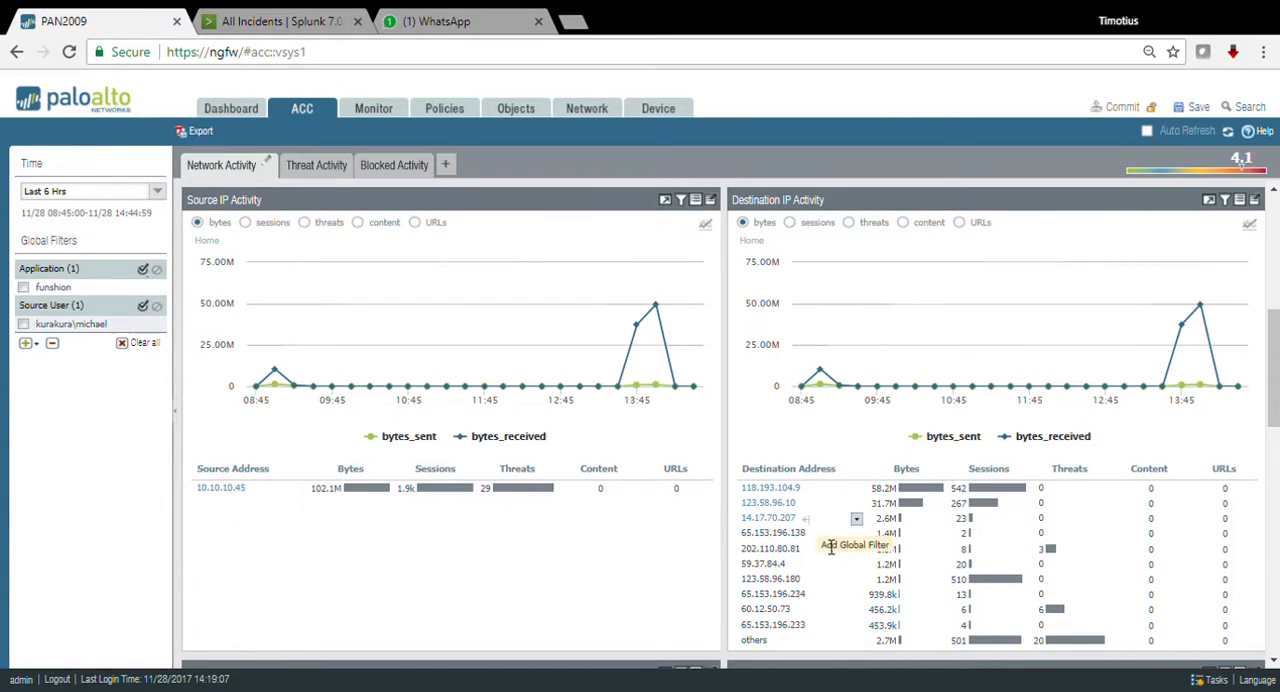
pyautogui.scroll(-1, 805, 527)
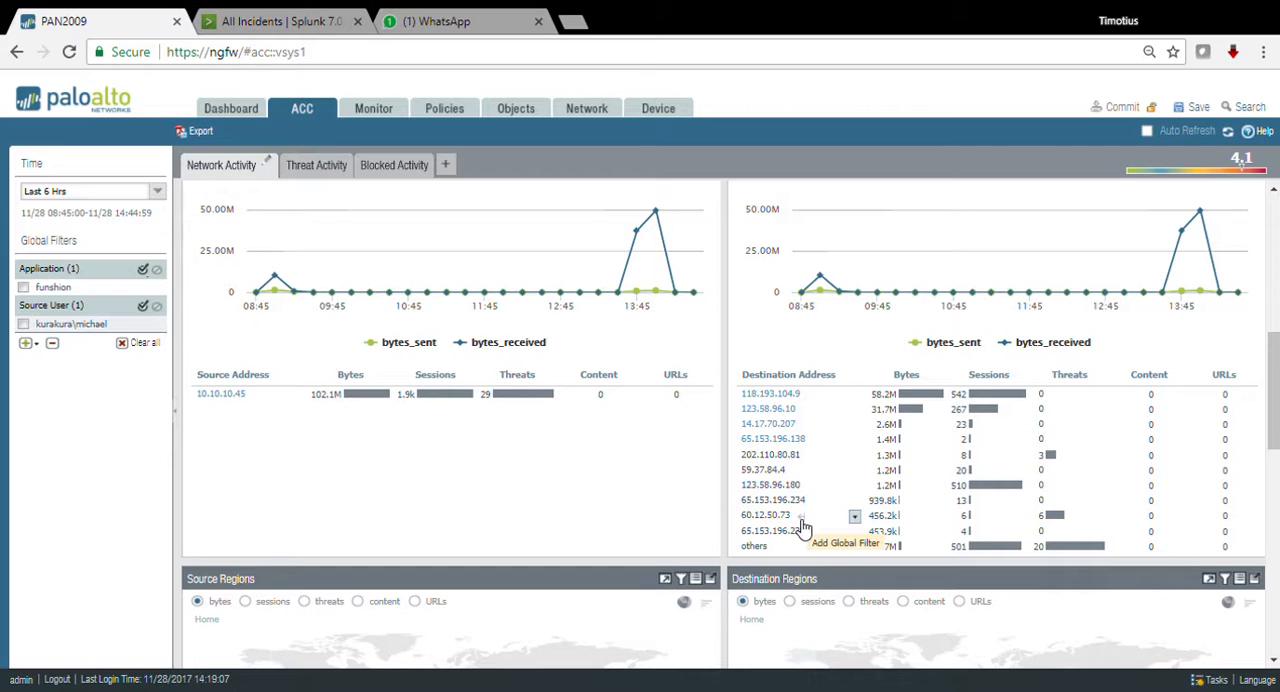
pyautogui.moveTo(1272, 400); pyautogui.dragTo(1272, 495)
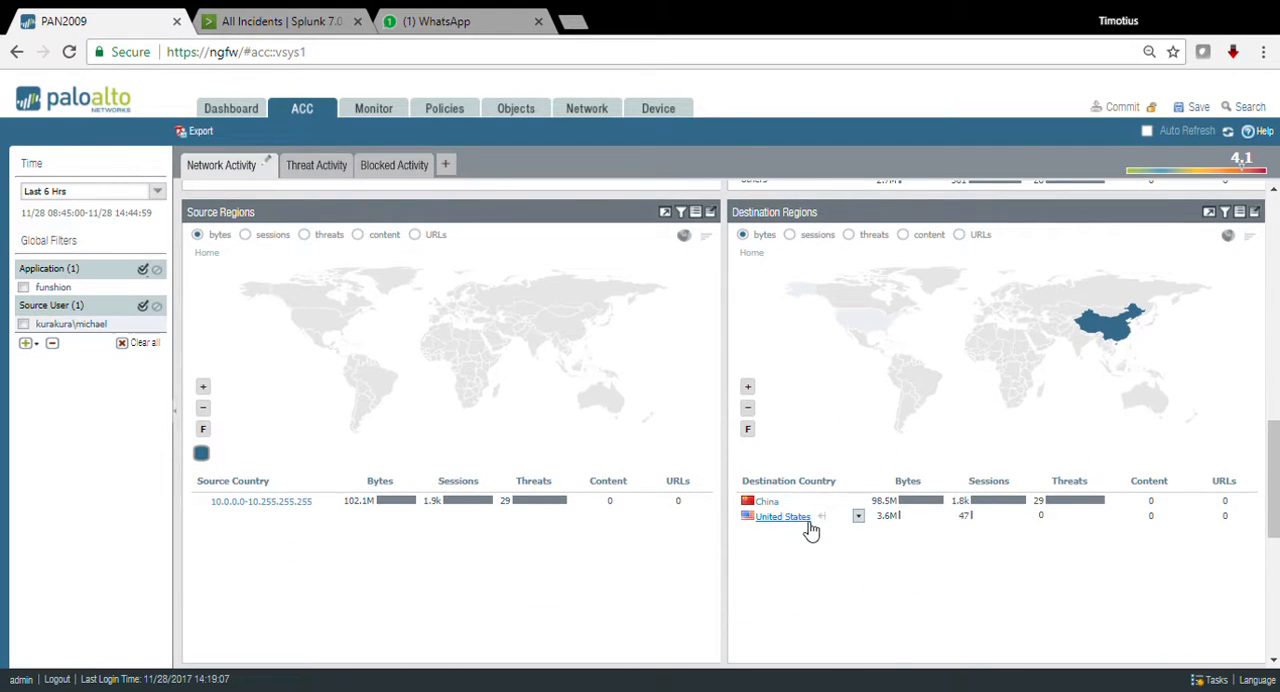
pyautogui.scroll(-5, 1274, 456)
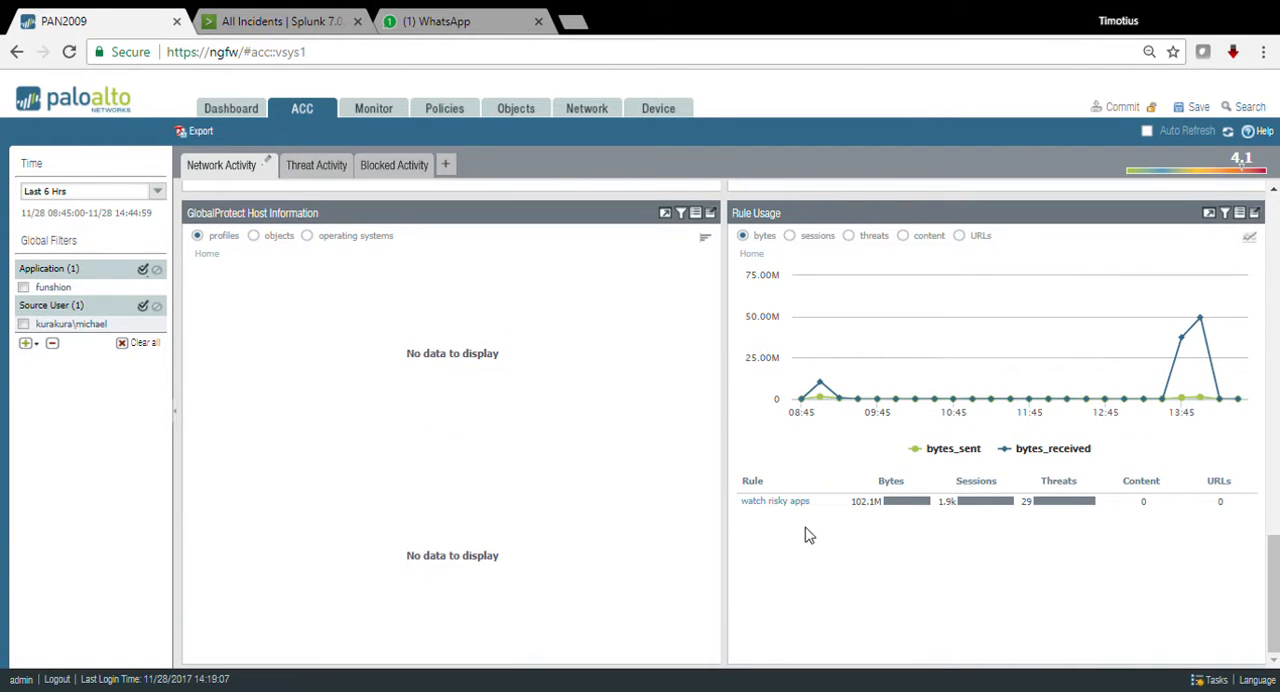
pyautogui.moveTo(1274, 578); pyautogui.dragTo(1274, 225)
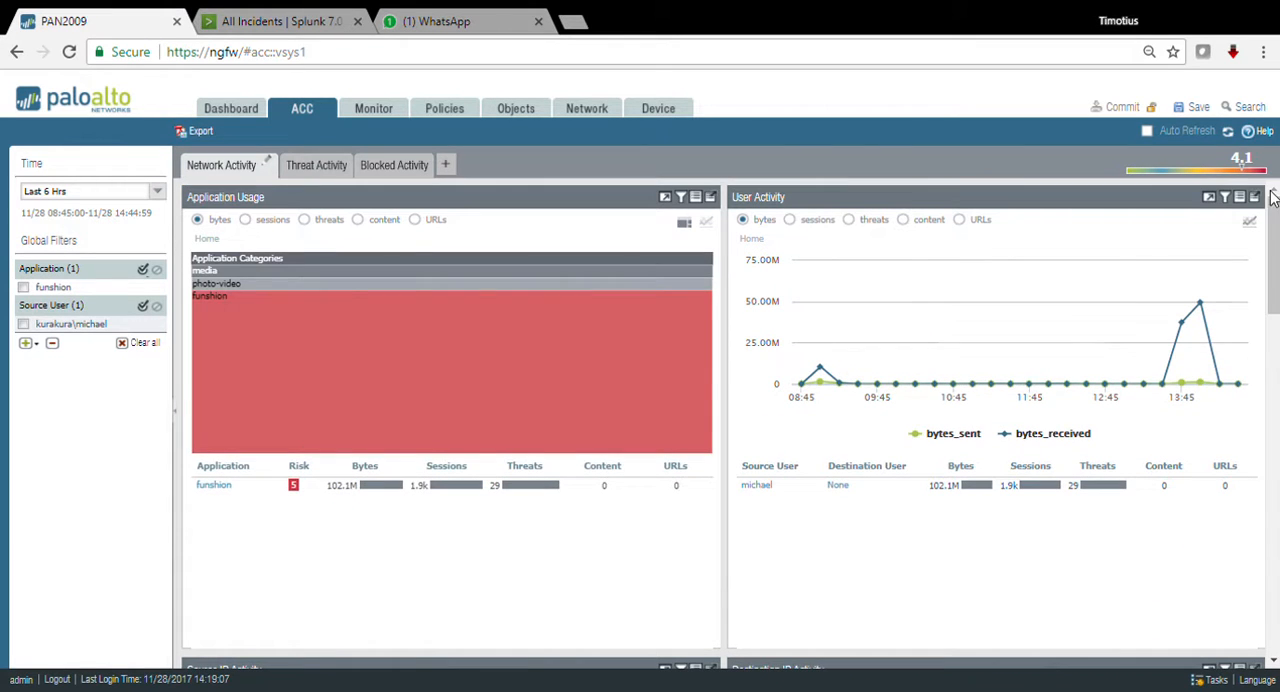
# Step: Remove the funshion application from the global filters, keeping the source user filter, and review that user's application usage
pyautogui.click(23, 288)
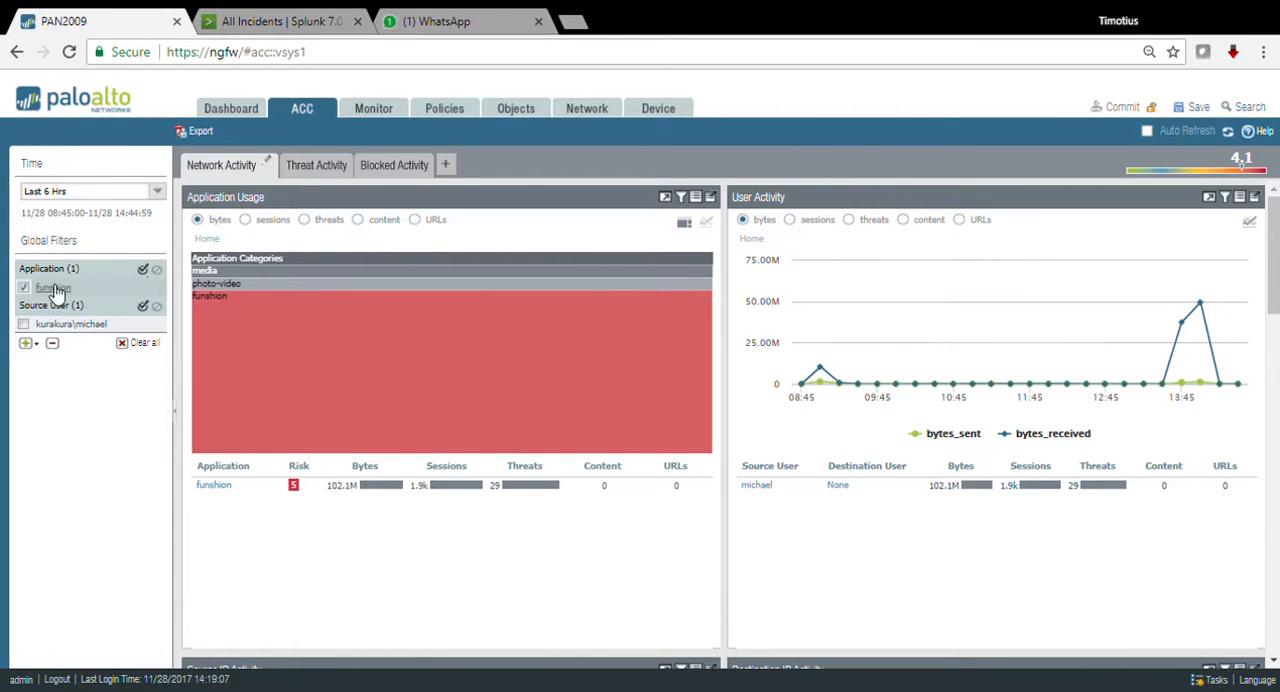
pyautogui.click(53, 344)
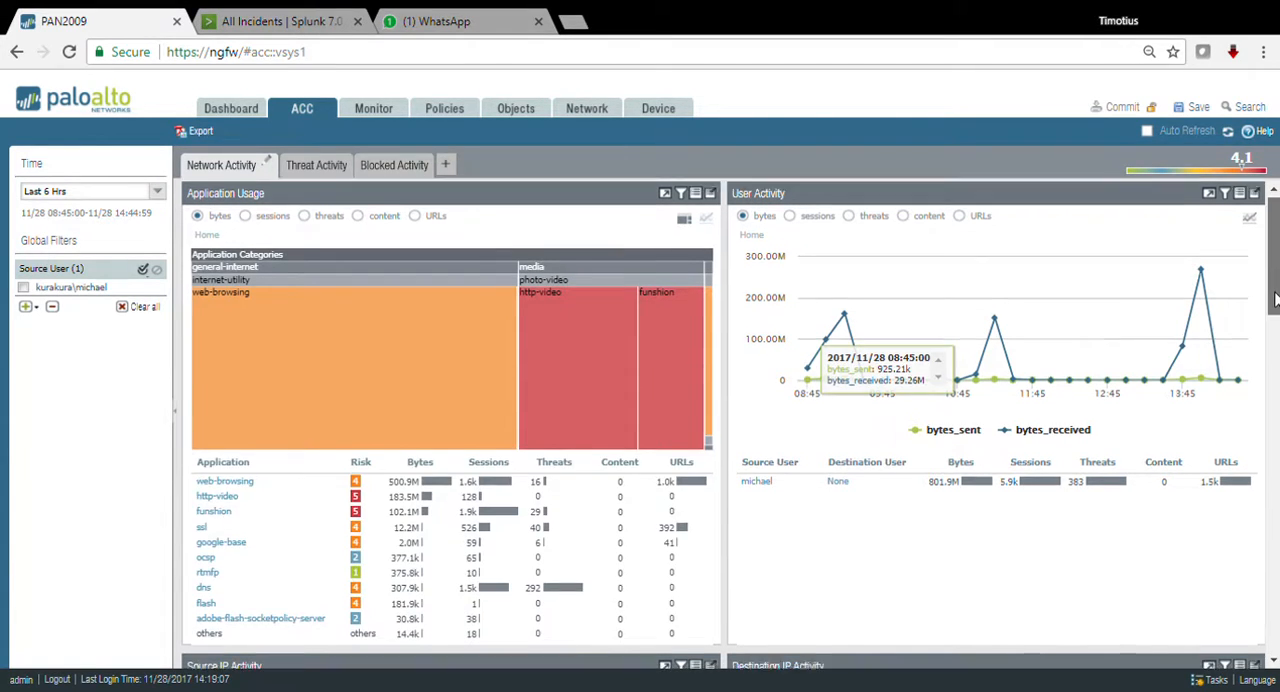
pyautogui.moveTo(1273, 289); pyautogui.dragTo(1273, 298)
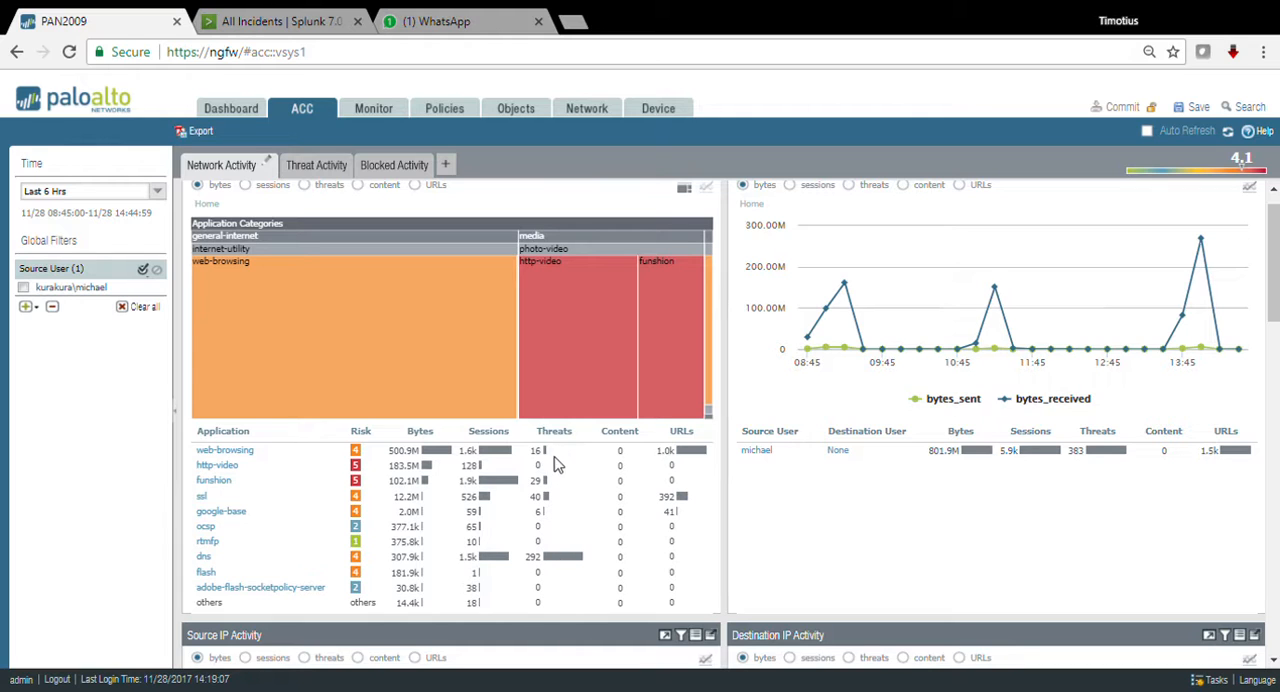
# Step: Show the user's threat activity and view the threat details of the Suspicious DNS Query (generic:longstop.club) entry
pyautogui.click(322, 170)
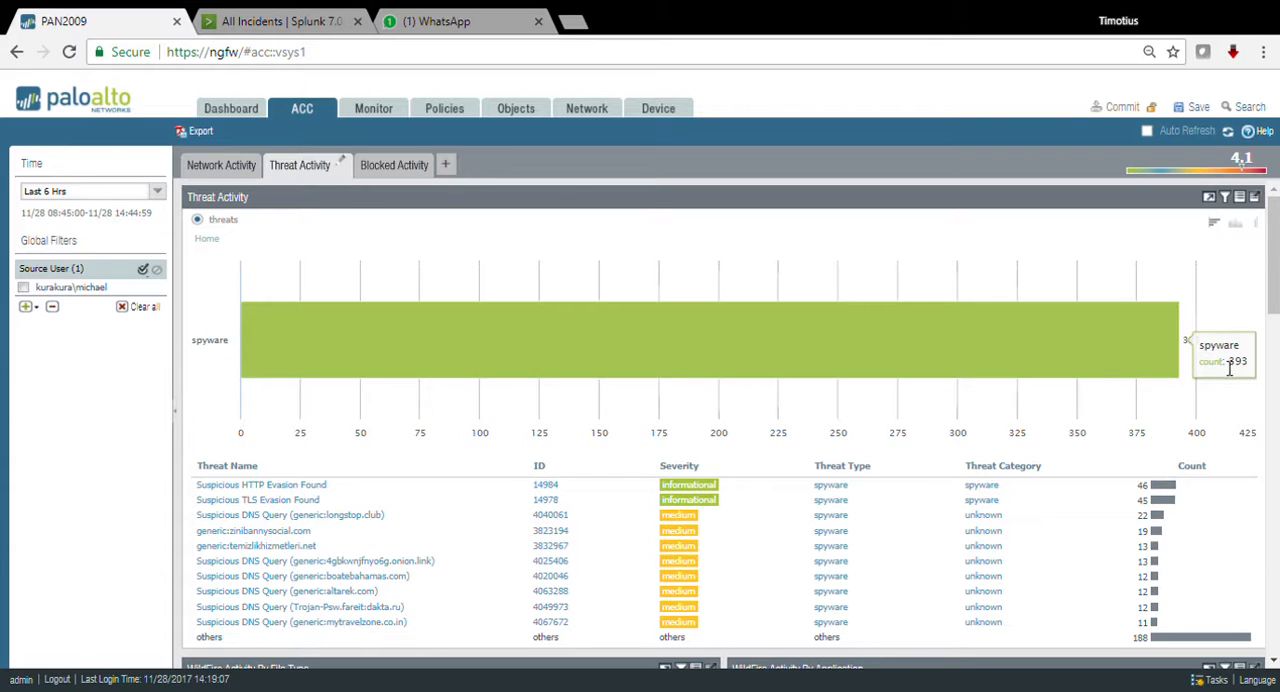
pyautogui.scroll(-1, 451, 388)
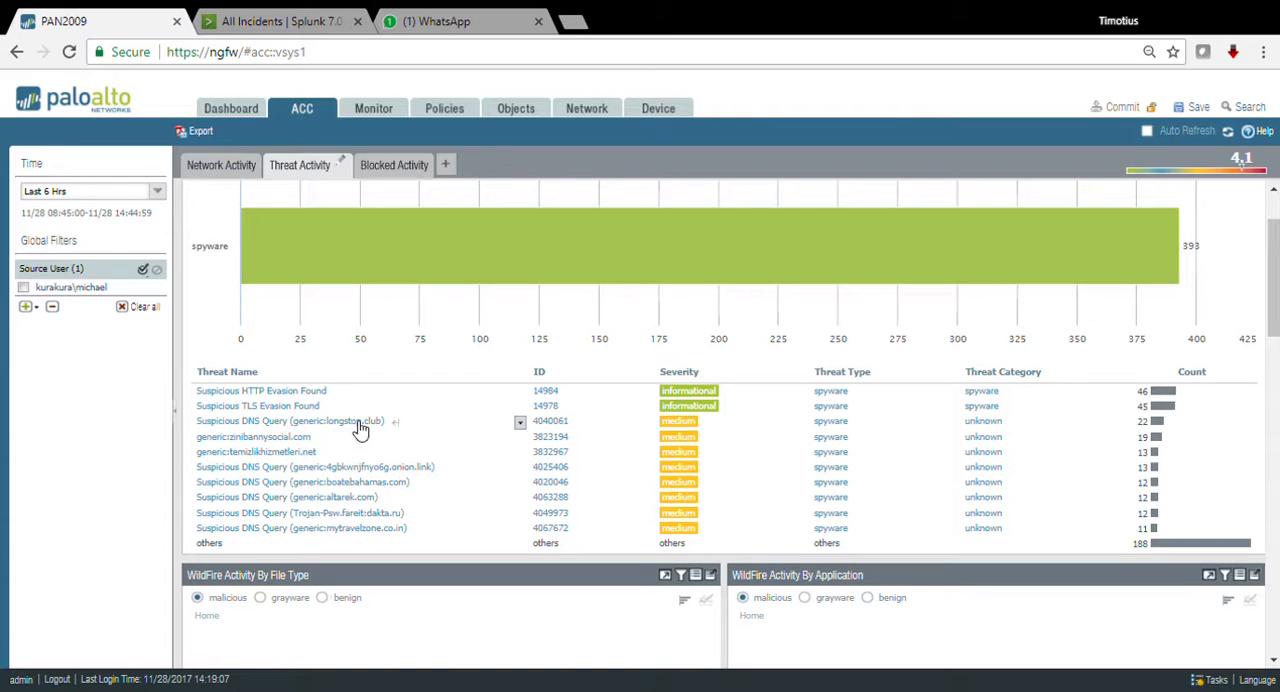
pyautogui.click(522, 423)
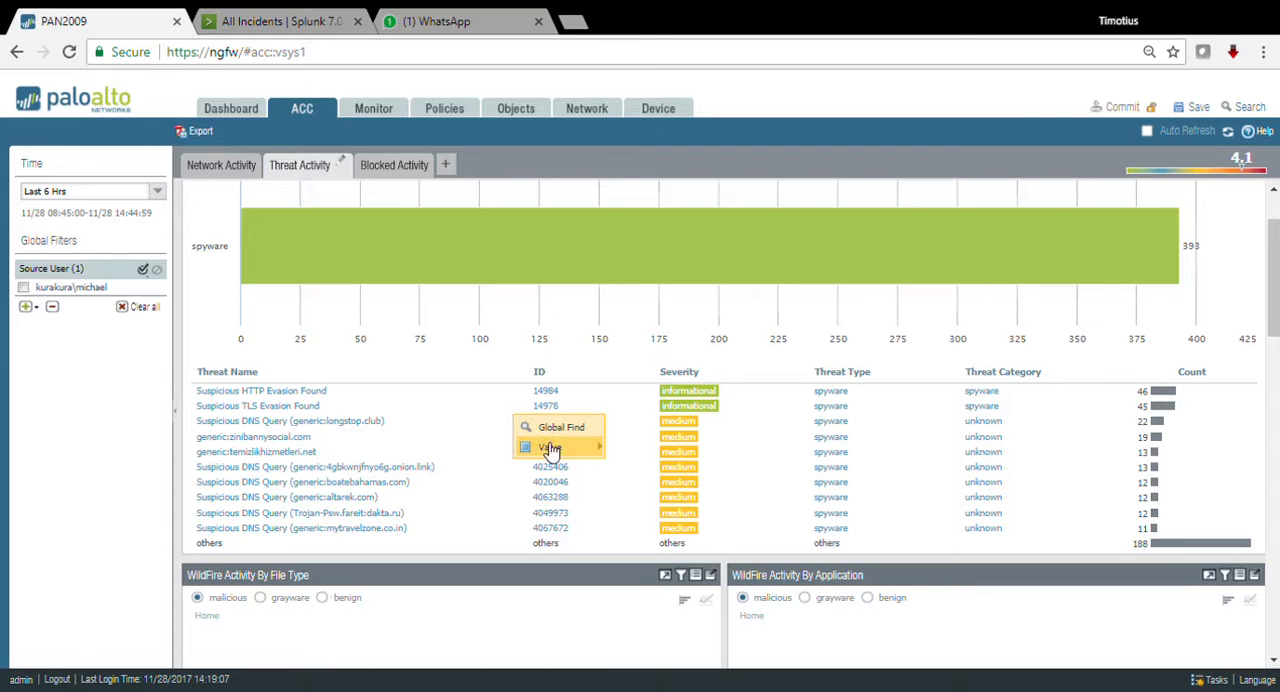
pyautogui.moveTo(565, 455)
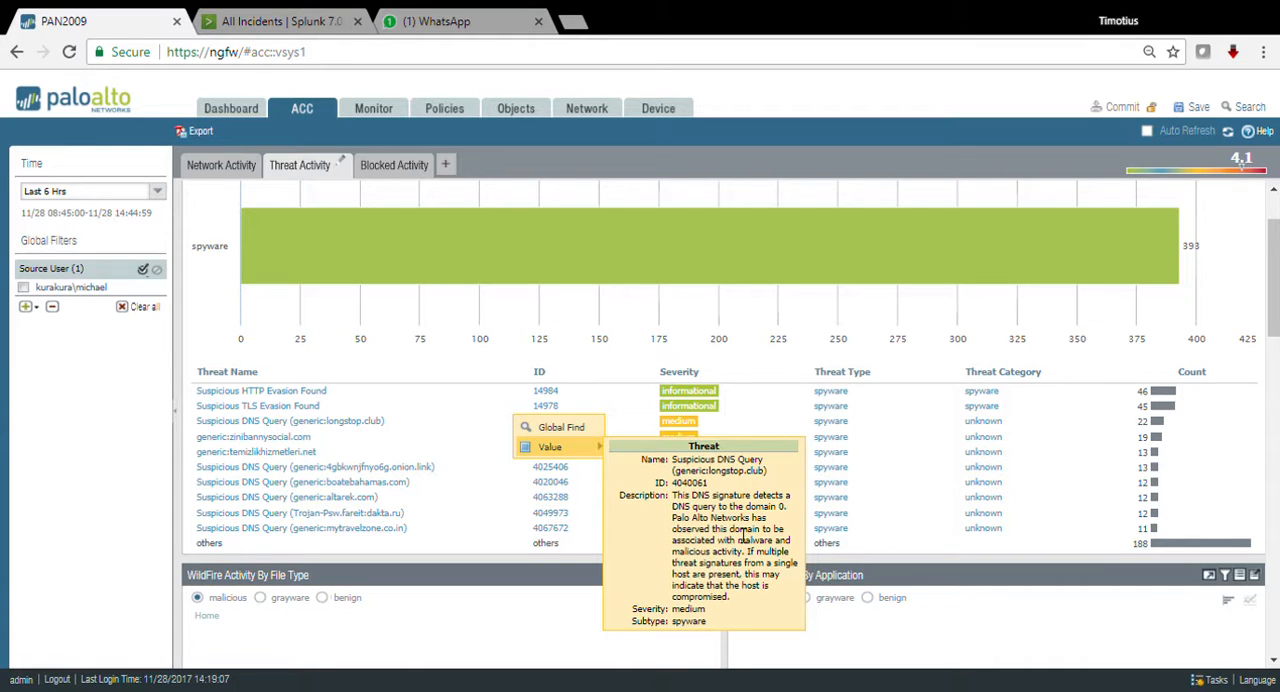
pyautogui.click(505, 529)
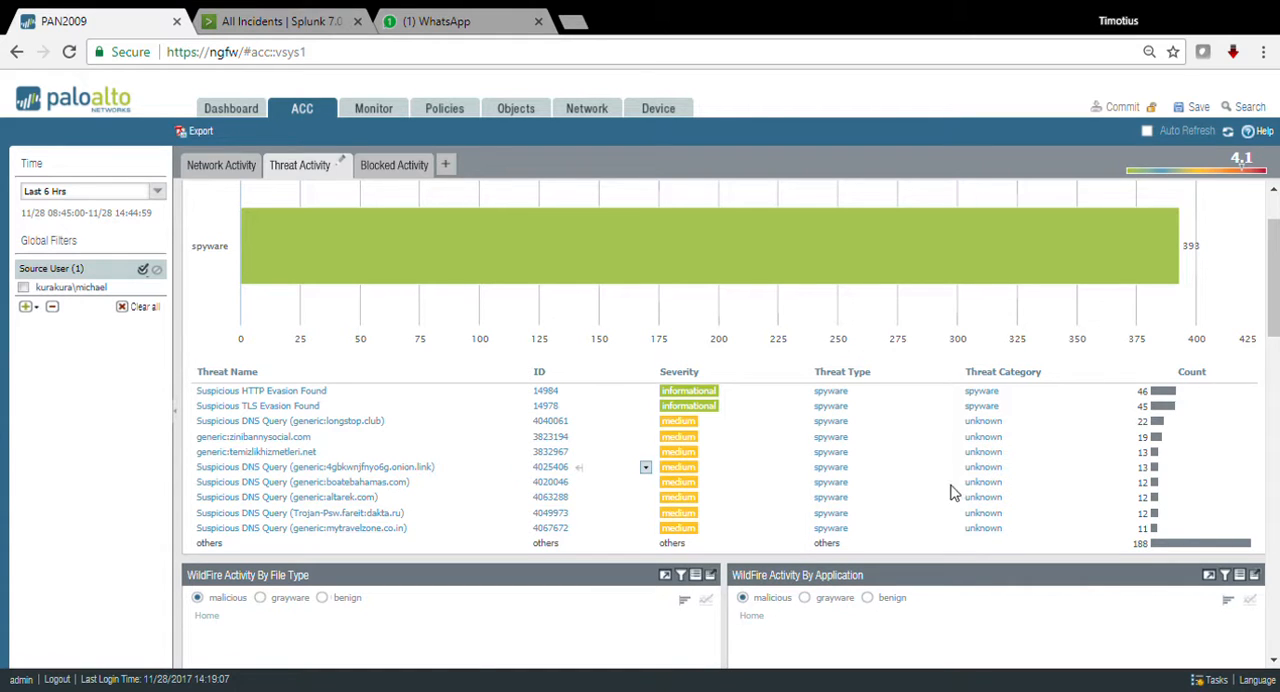
# Step: Examine the user's remaining threat activity: WildFire activity, malicious URLs and domains, and applications and rules using non-standard ports
pyautogui.scroll(-1, 815, 502)
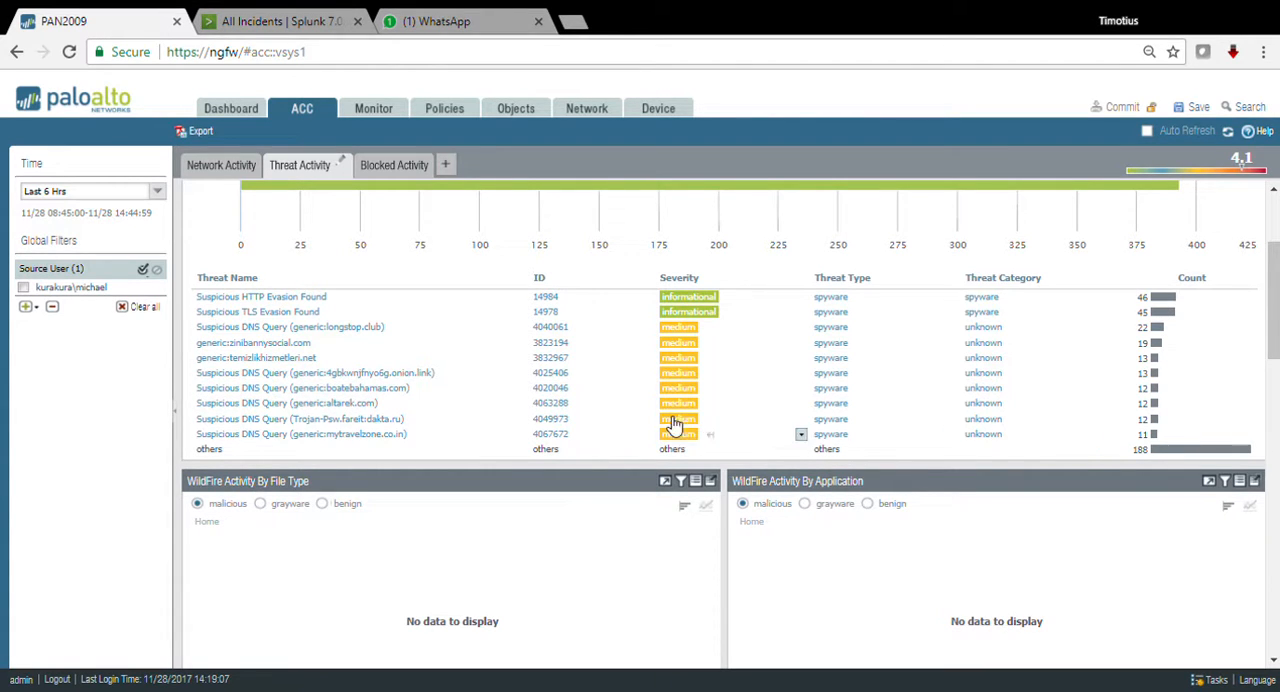
pyautogui.scroll(-1, 545, 418)
pyautogui.scroll(-6, 634, 417)
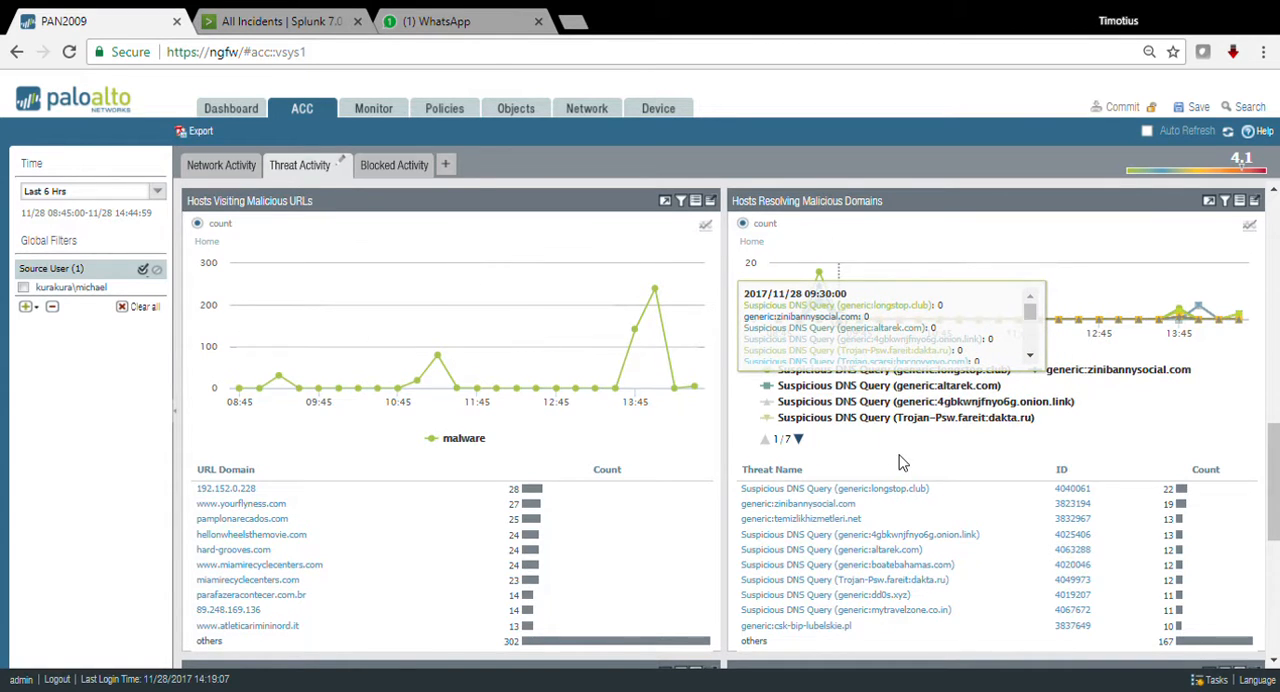
pyautogui.scroll(1, 898, 462)
pyautogui.scroll(-2, 905, 458)
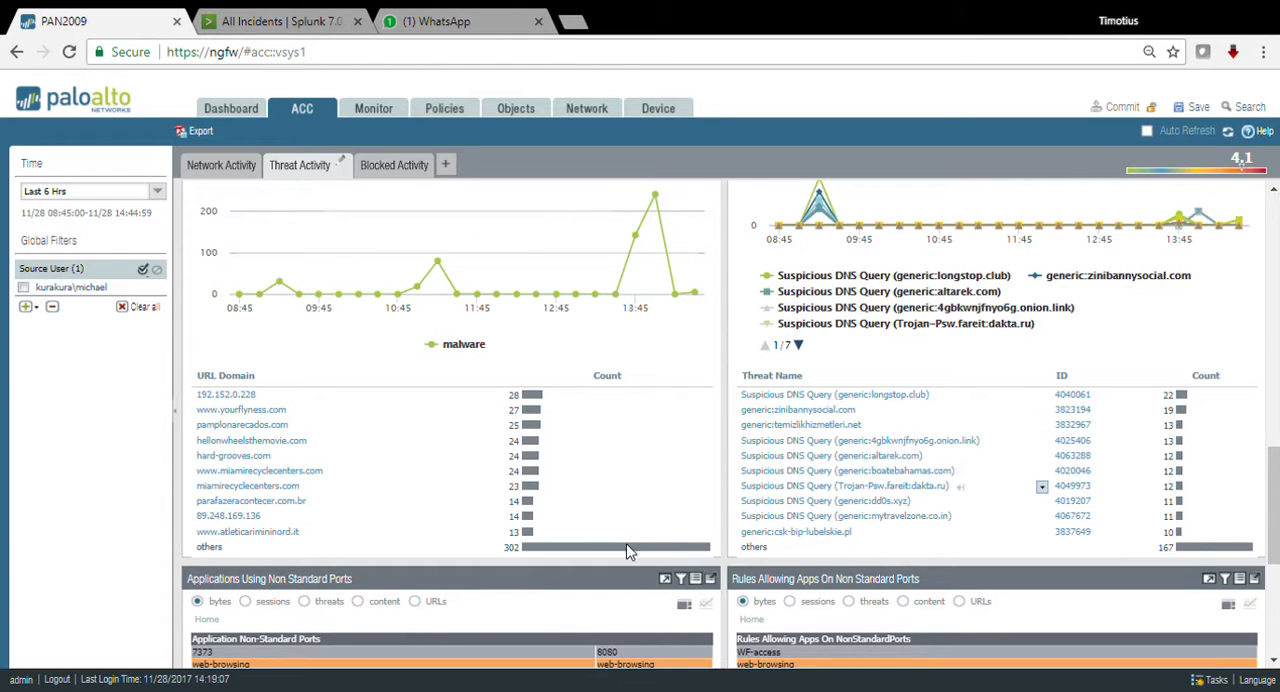
pyautogui.scroll(-4, 827, 560)
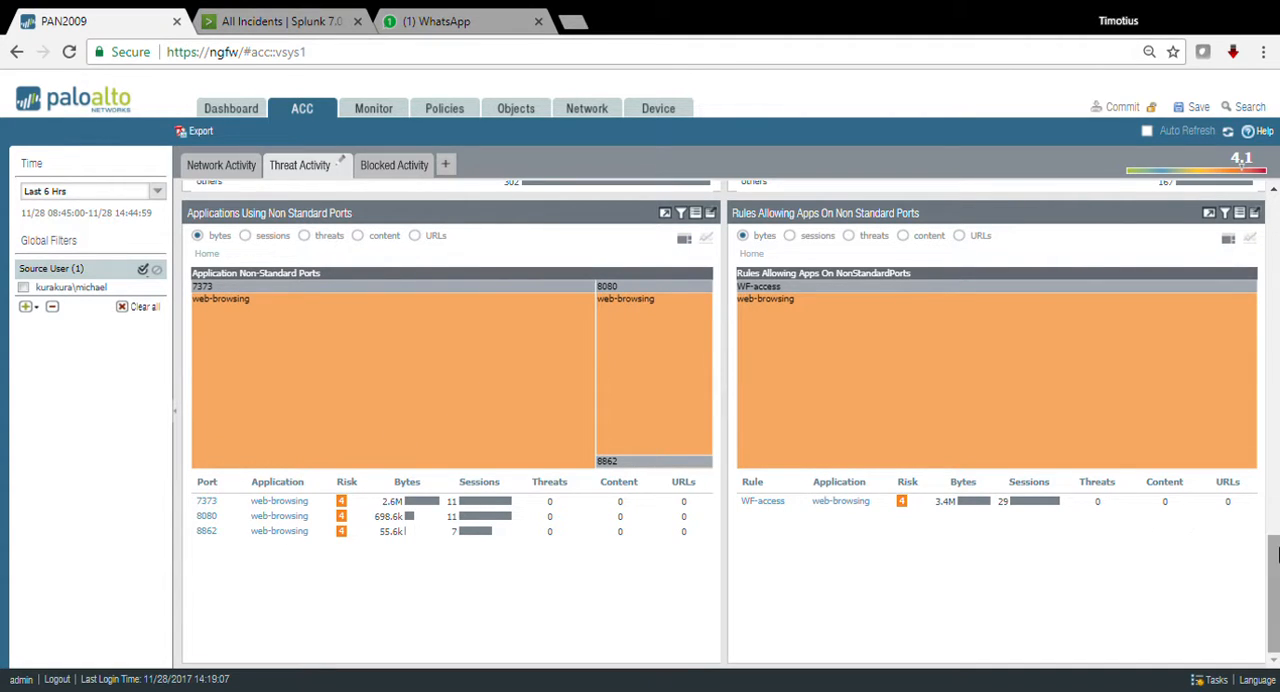
pyautogui.moveTo(1276, 560); pyautogui.dragTo(1276, 200)
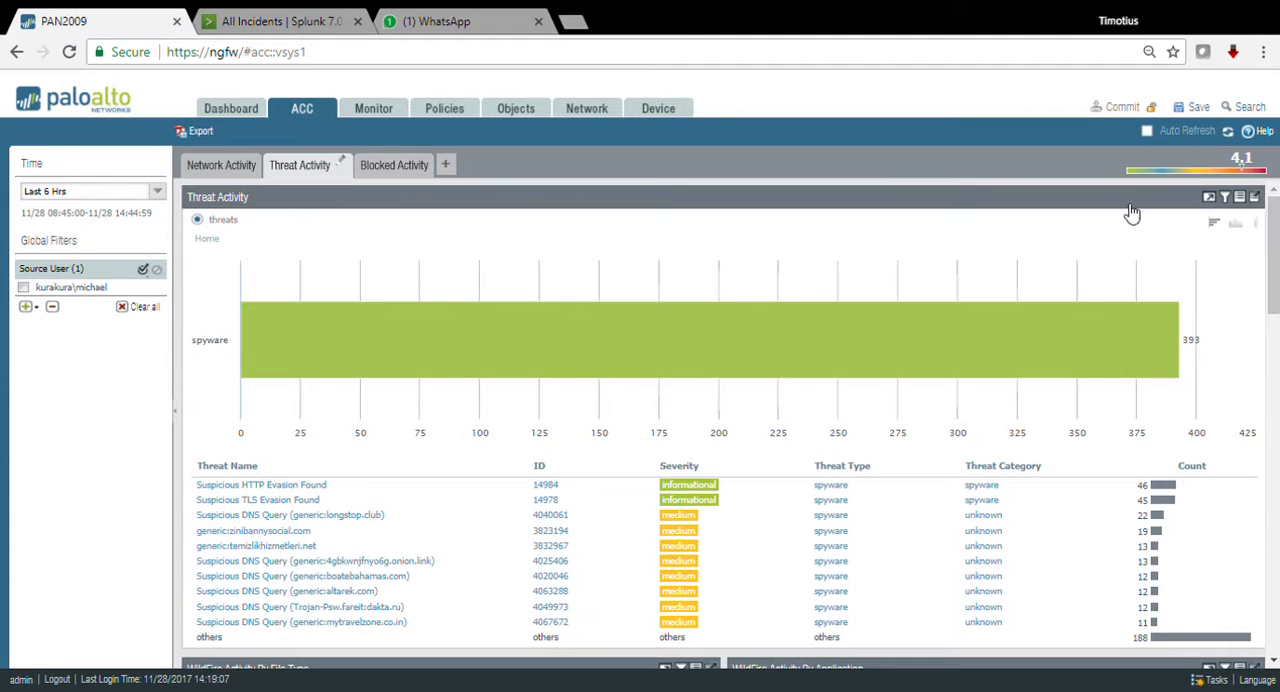
# Step: Return to the network activity view and add funshion as a global application filter
pyautogui.click(204, 167)
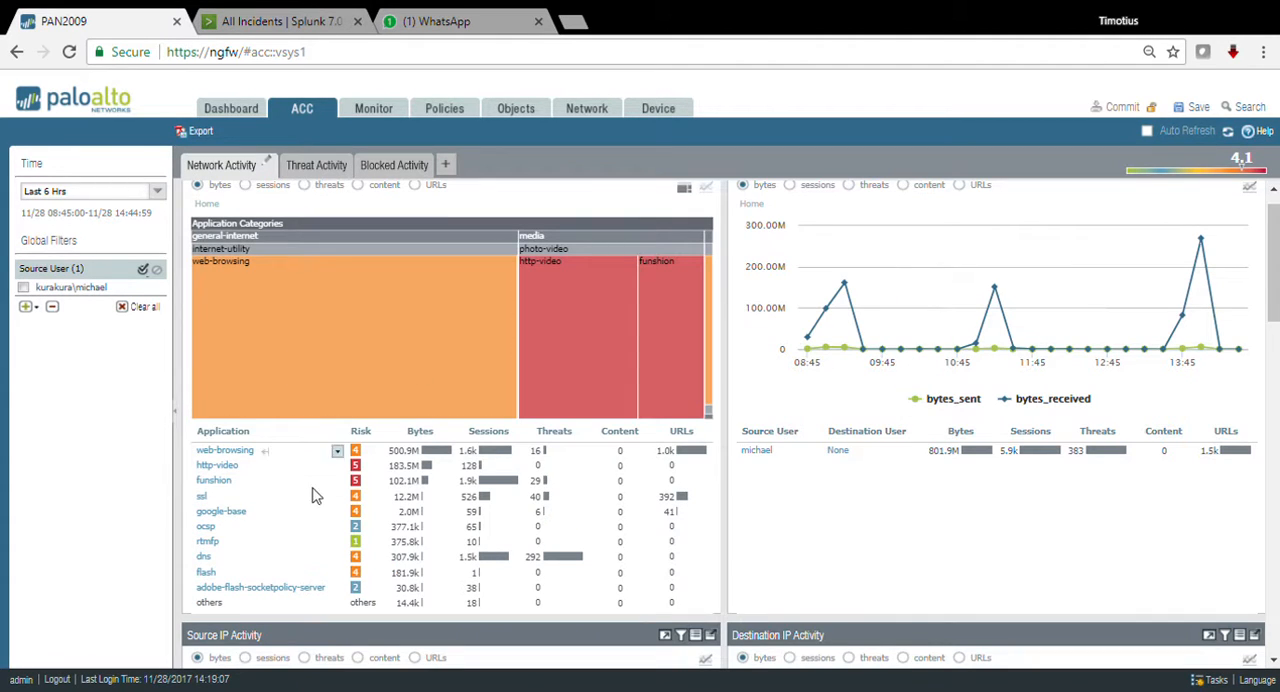
pyautogui.click(244, 483)
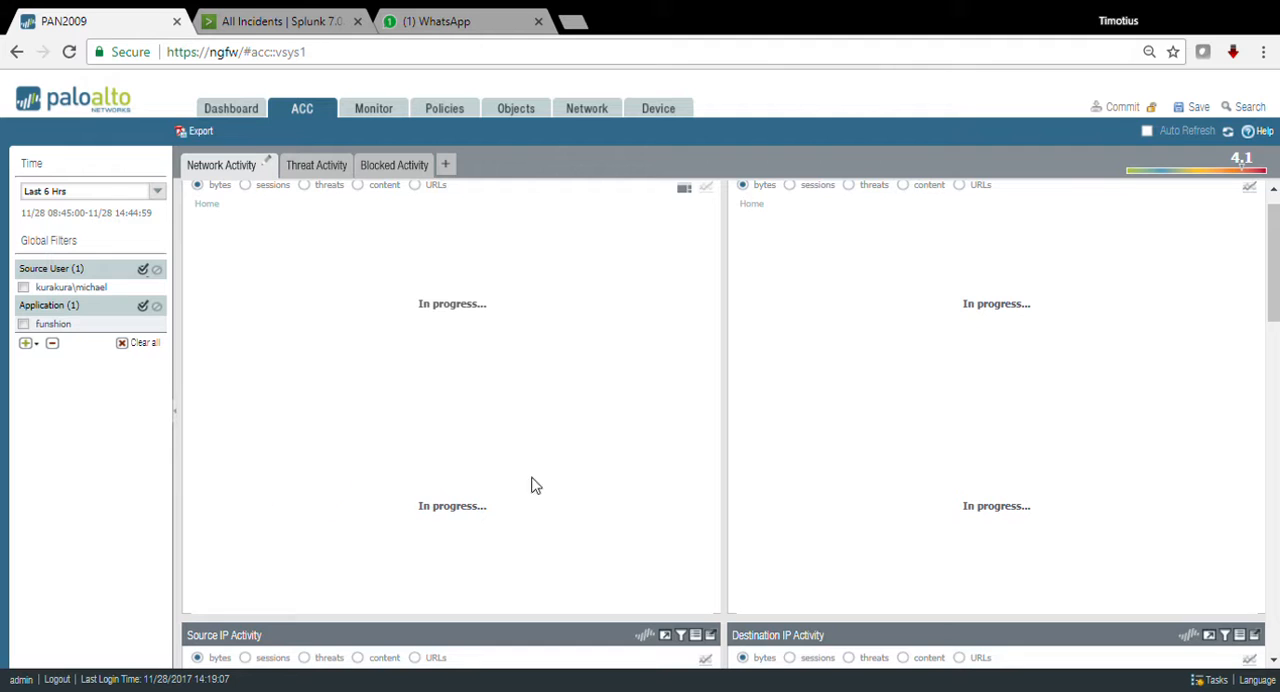
# Step: Run a Global Find on the watch risky apps rule from Rule Usage and open the matching security rule
pyautogui.scroll(-10, 1008, 411)
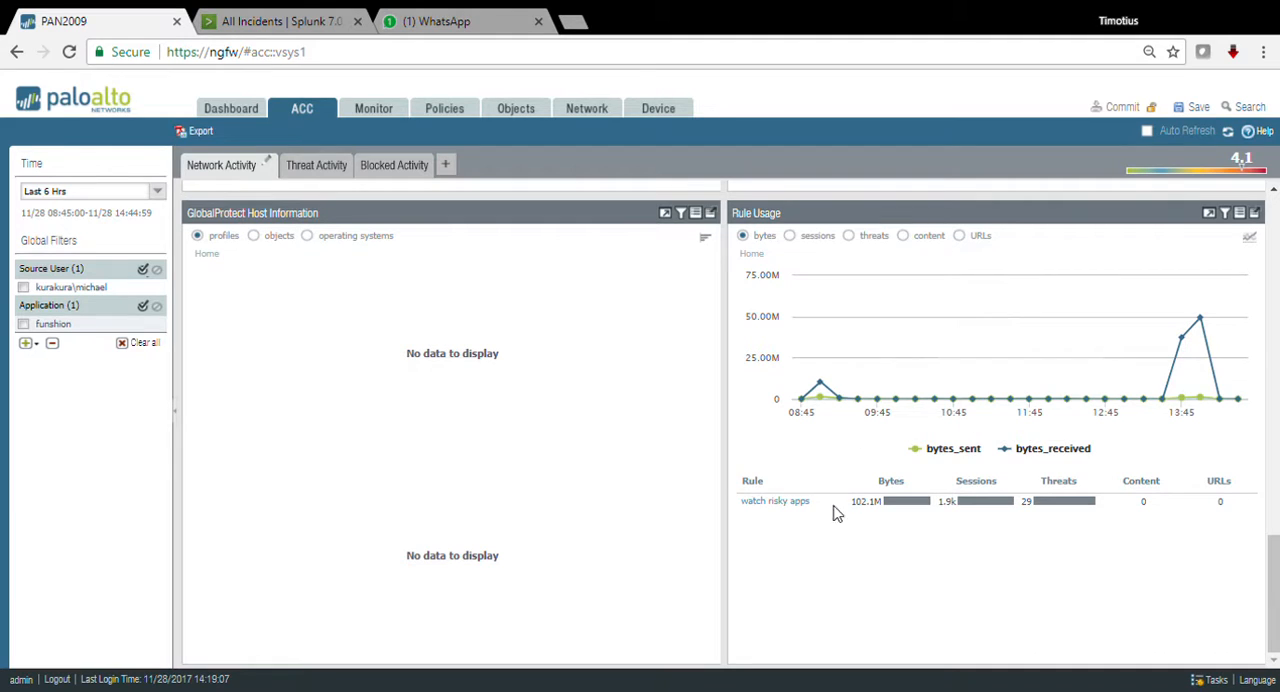
pyautogui.moveTo(856, 508)
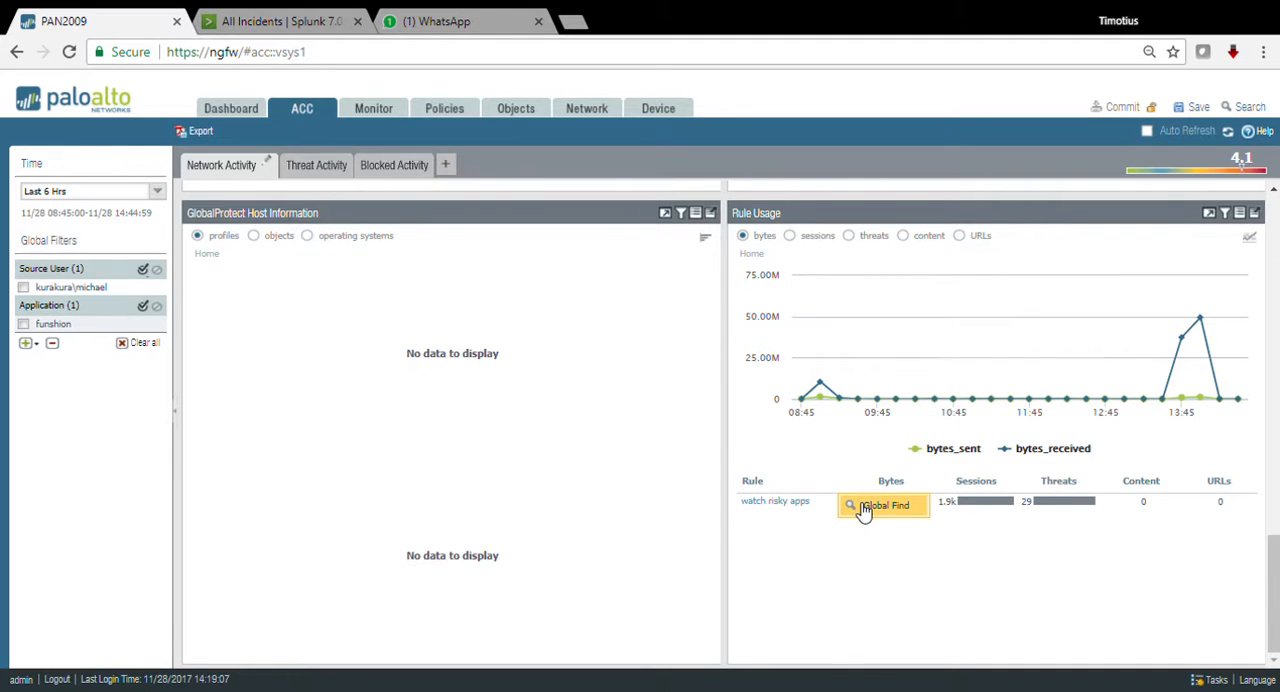
pyautogui.click(864, 507)
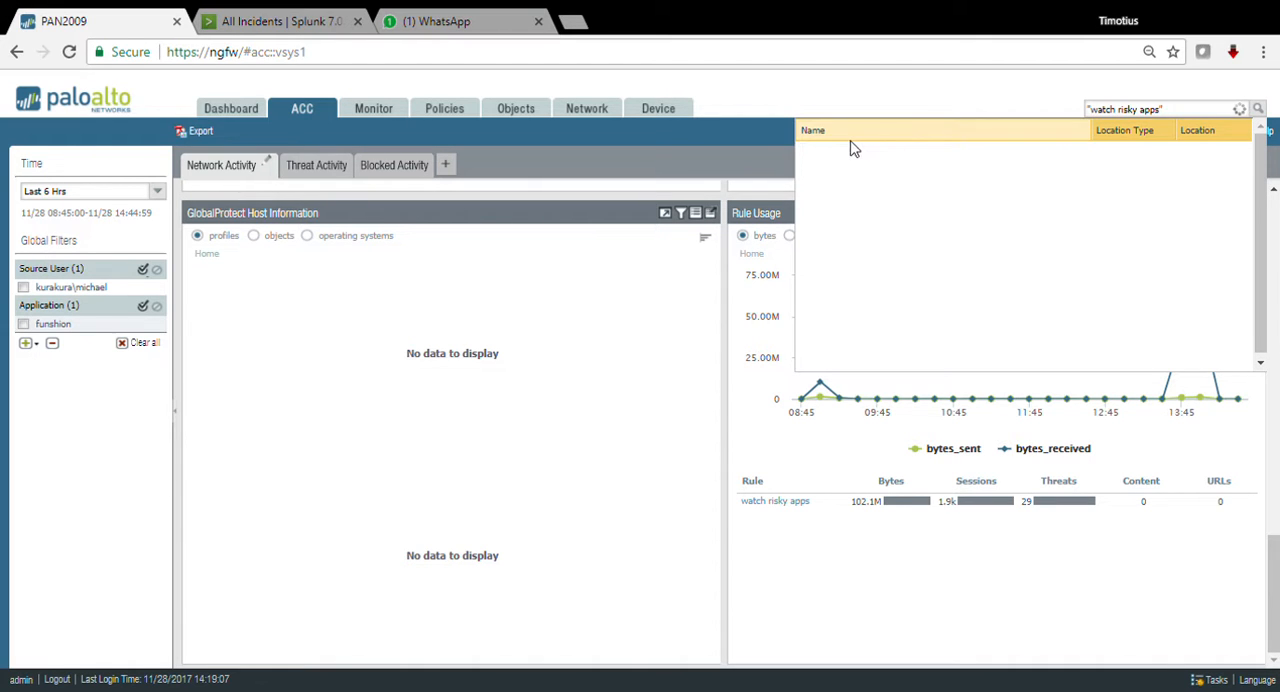
pyautogui.click(806, 150)
pyautogui.moveTo(822, 170)
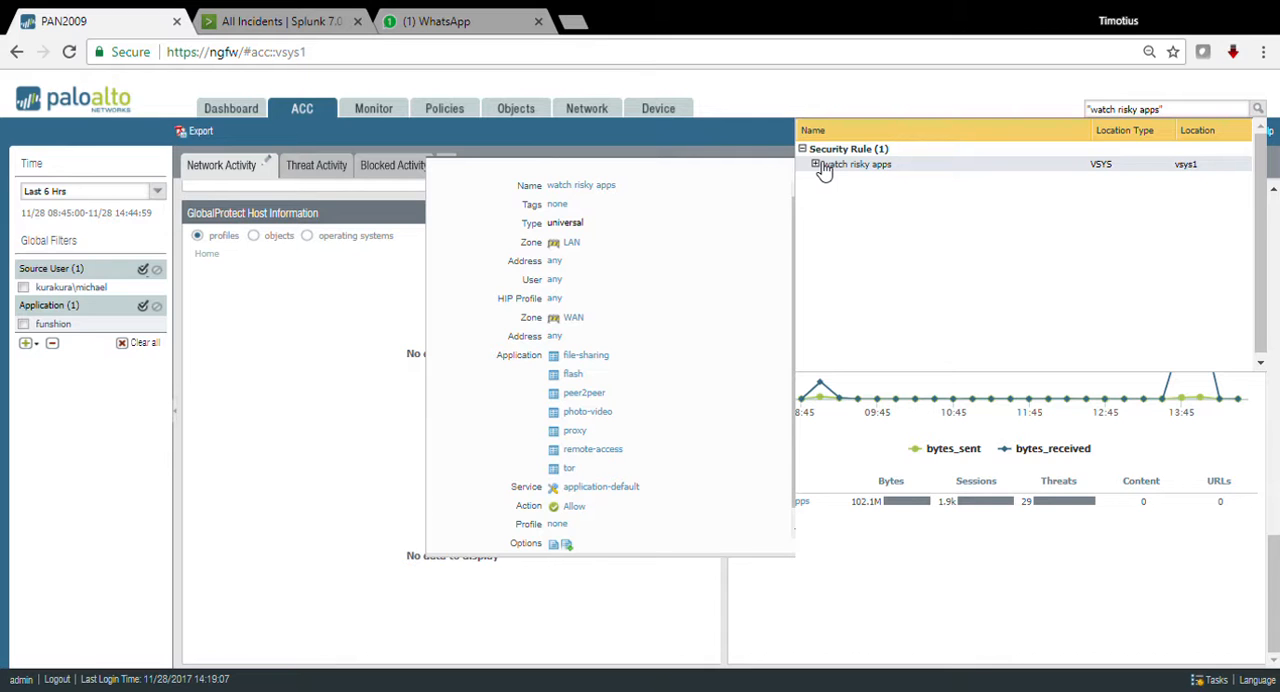
pyautogui.click(846, 167)
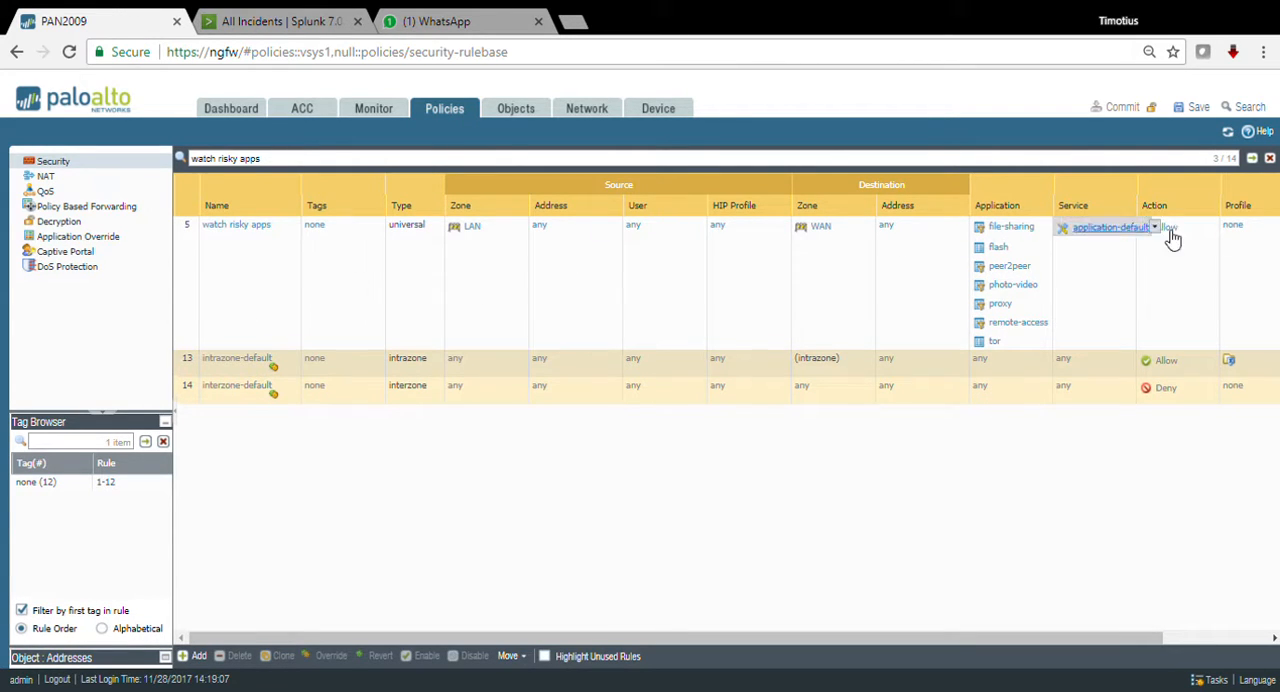
# Step: Clear the security rule filter and add funshion to the applications of the block bad app rule
pyautogui.click(1270, 159)
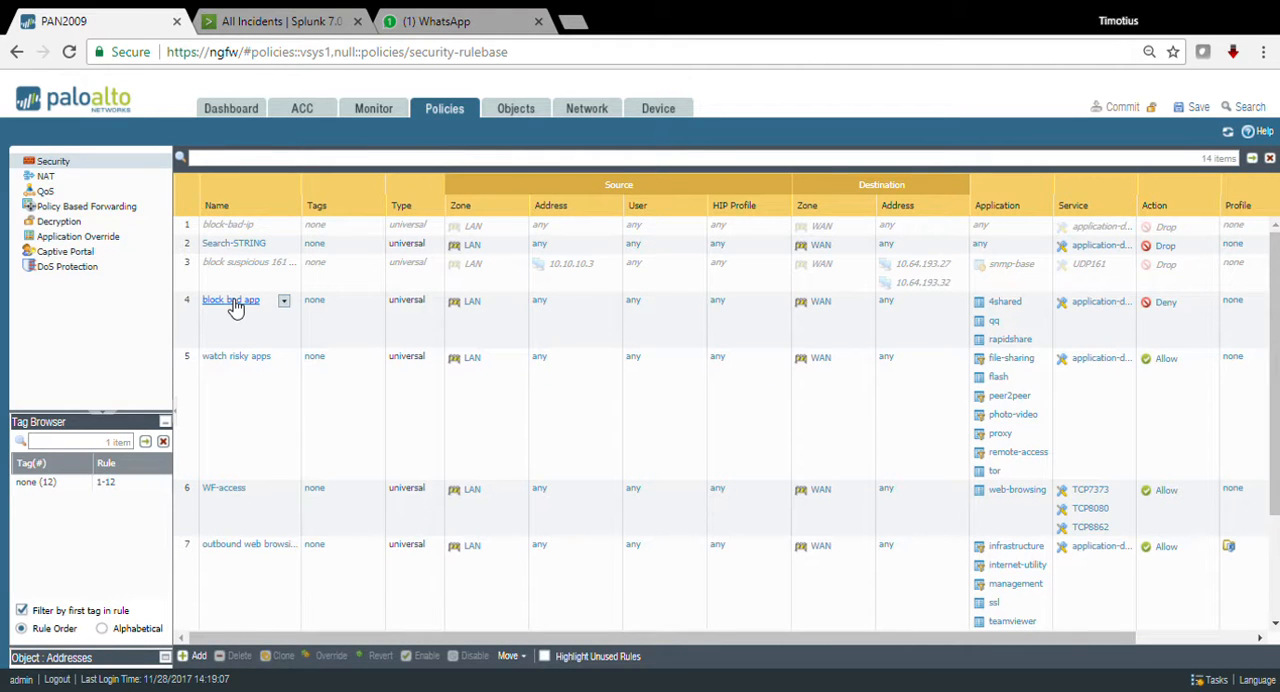
pyautogui.click(1016, 306)
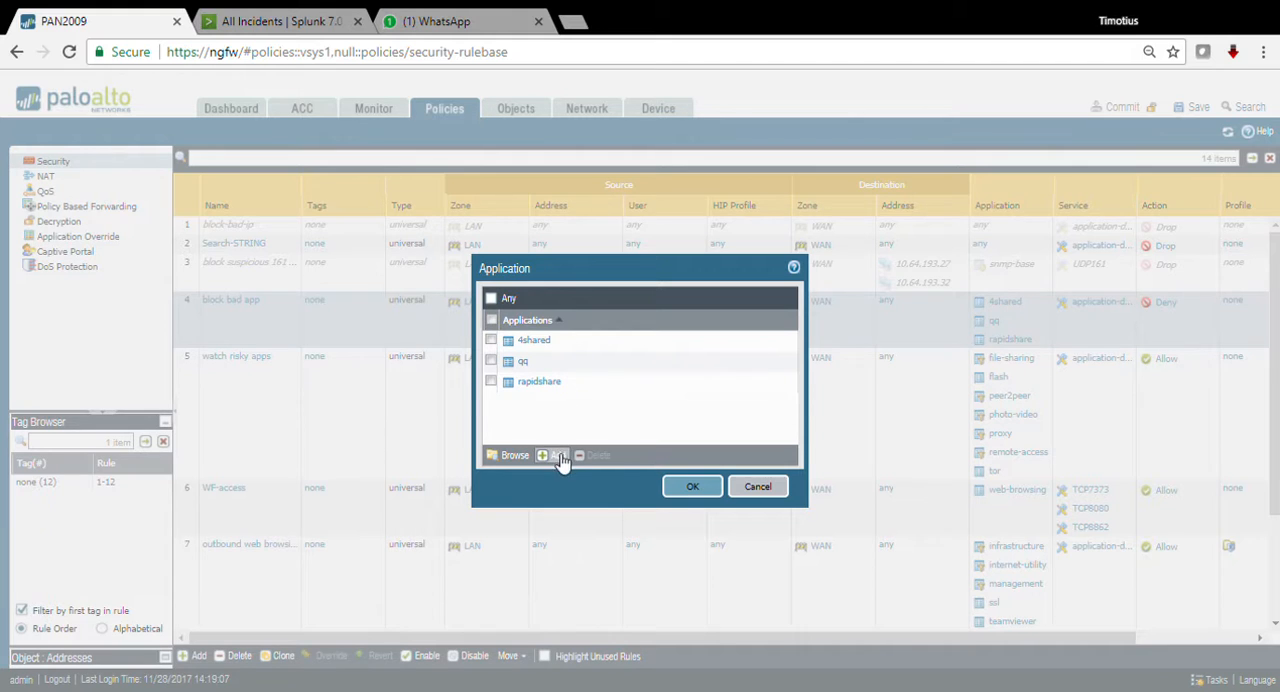
pyautogui.click(562, 460)
pyautogui.write('funshion')
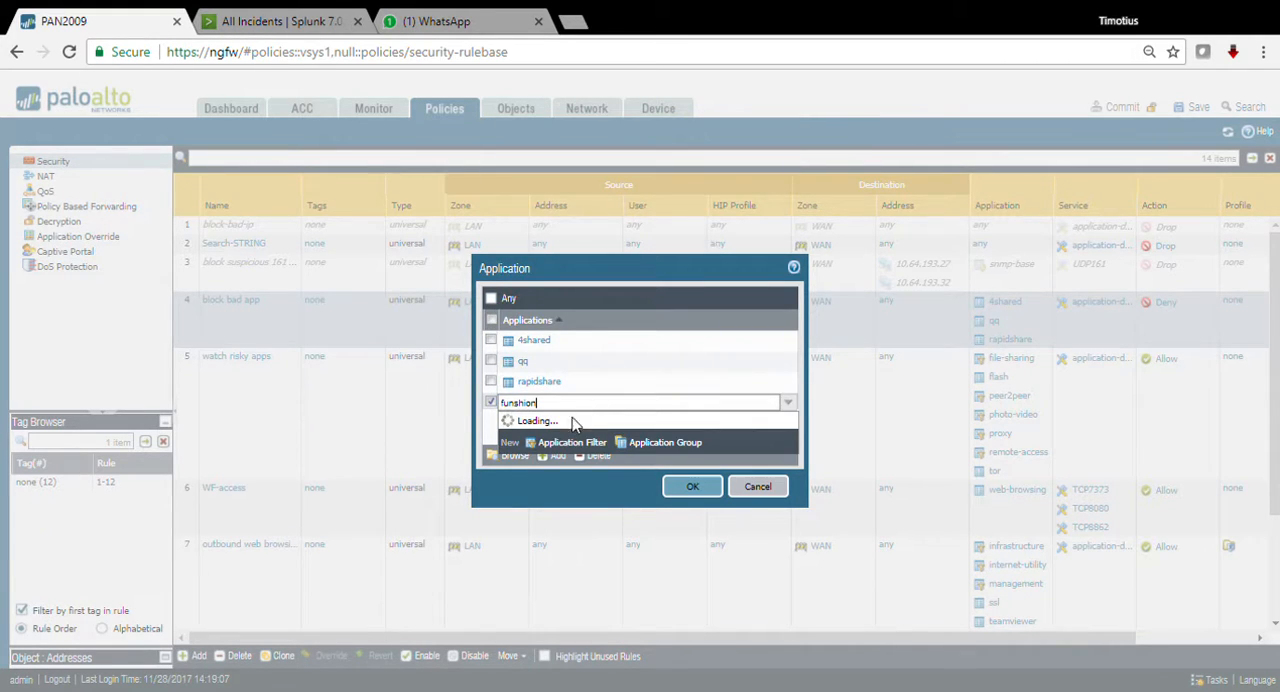
pyautogui.click(533, 430)
pyautogui.click(692, 486)
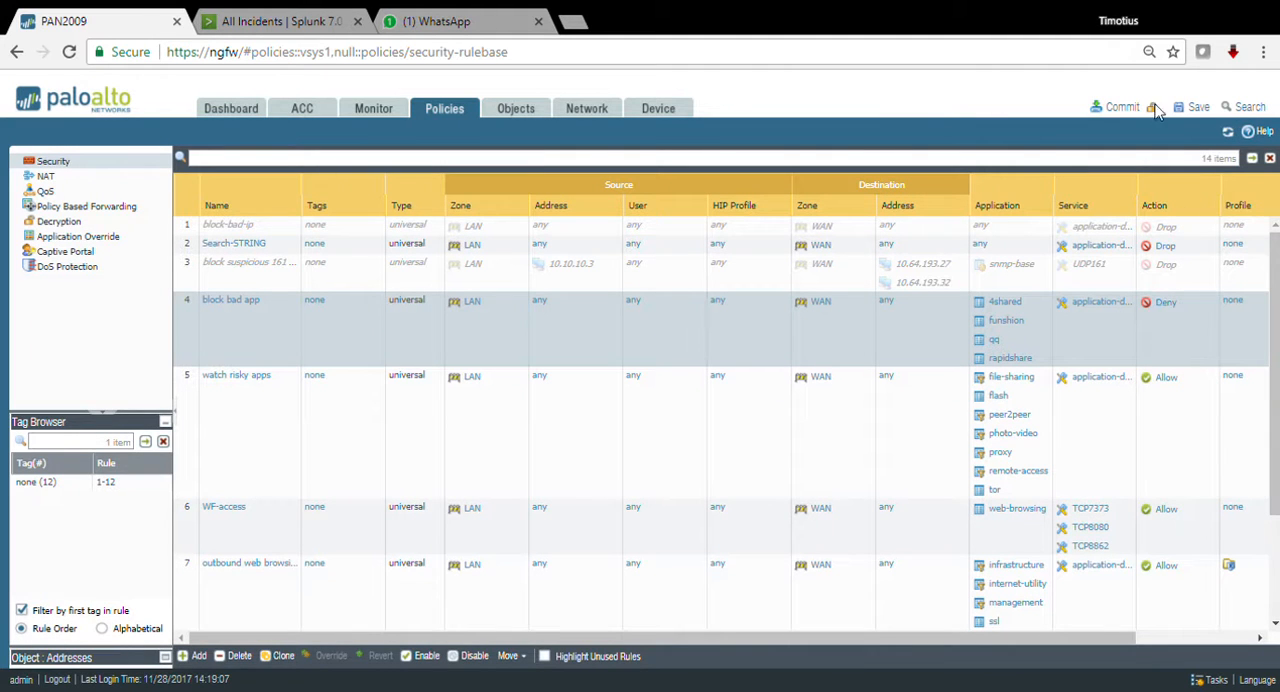
# Step: Commit the policy change to the firewall's running configuration and close the commit status
pyautogui.click(1120, 108)
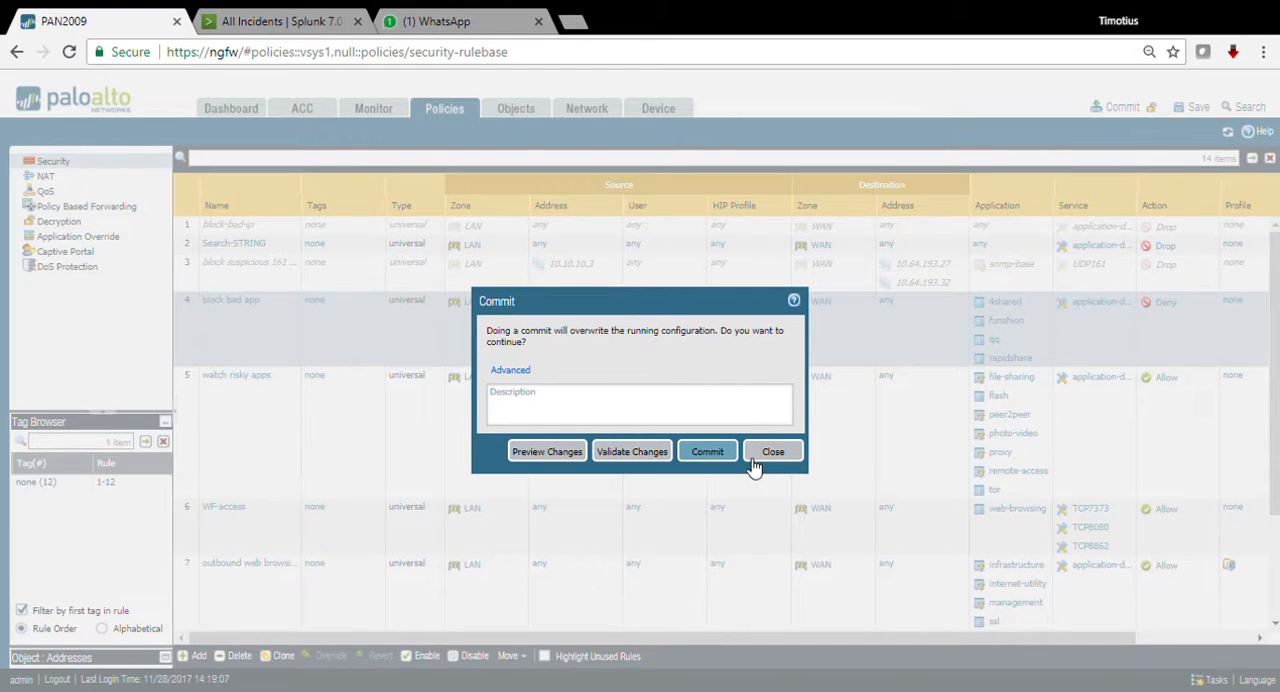
pyautogui.click(710, 452)
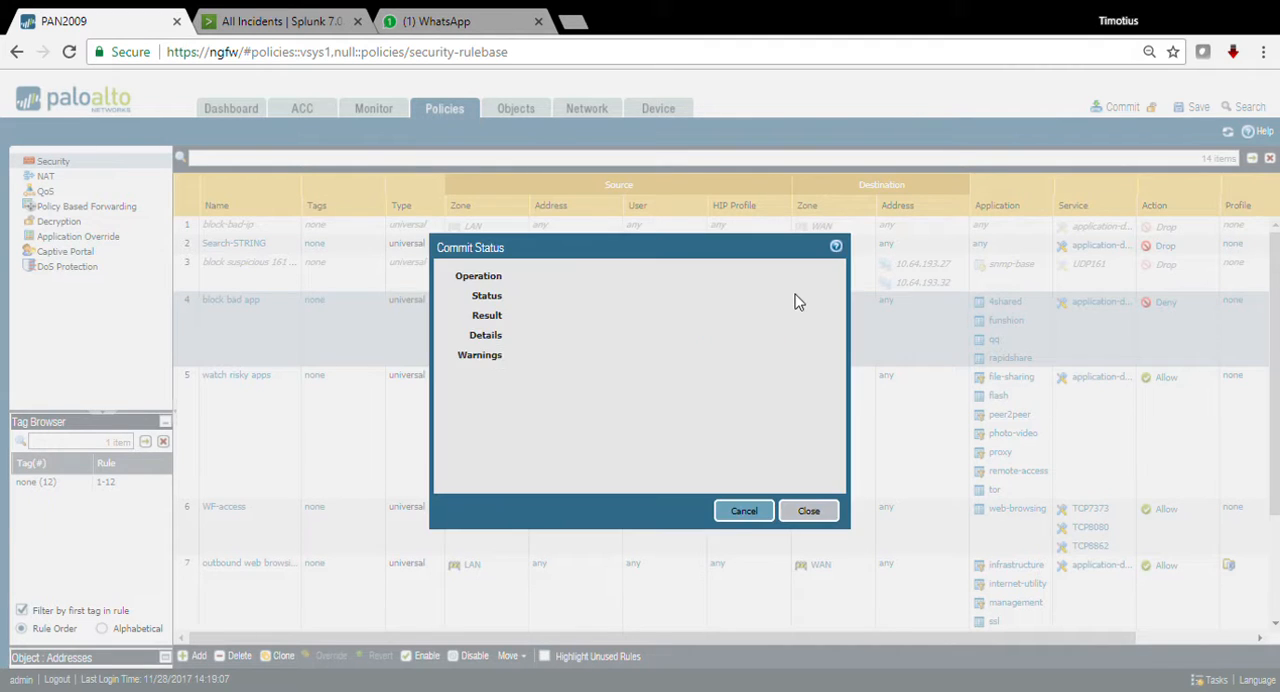
pyautogui.click(807, 514)
# Step: Review the server settings of the SPLUNK1 syslog server profile without changing them
pyautogui.click(668, 110)
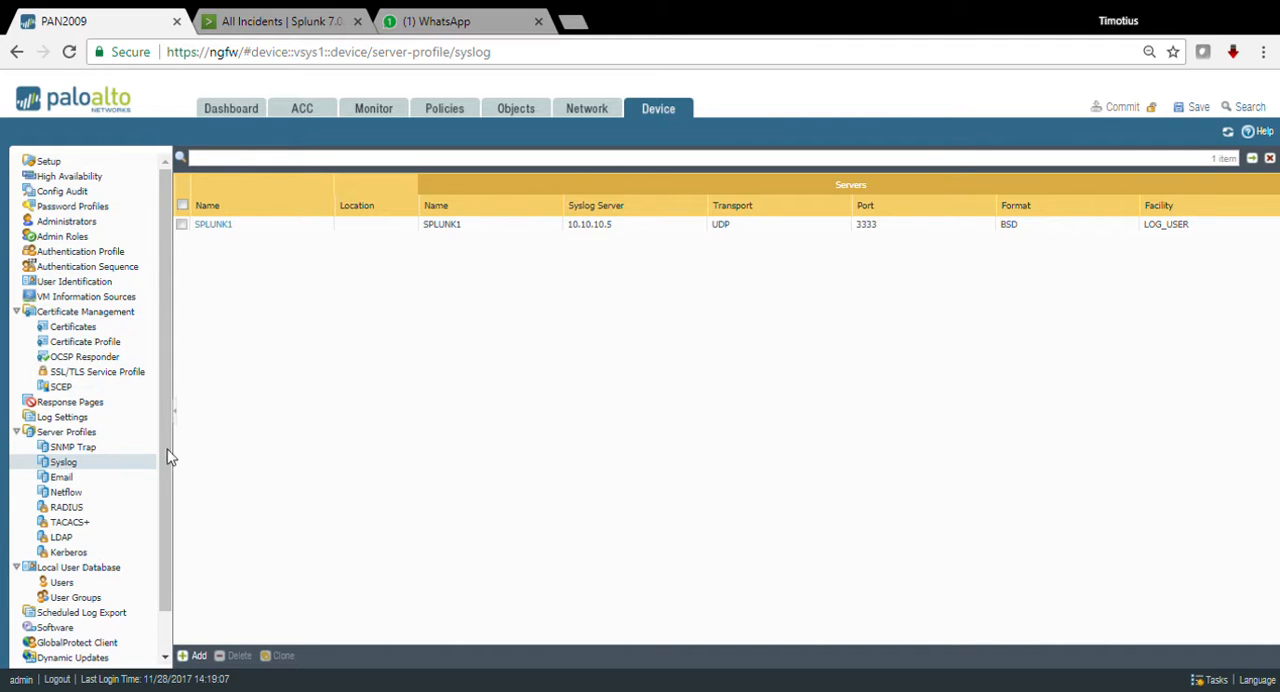
pyautogui.click(209, 228)
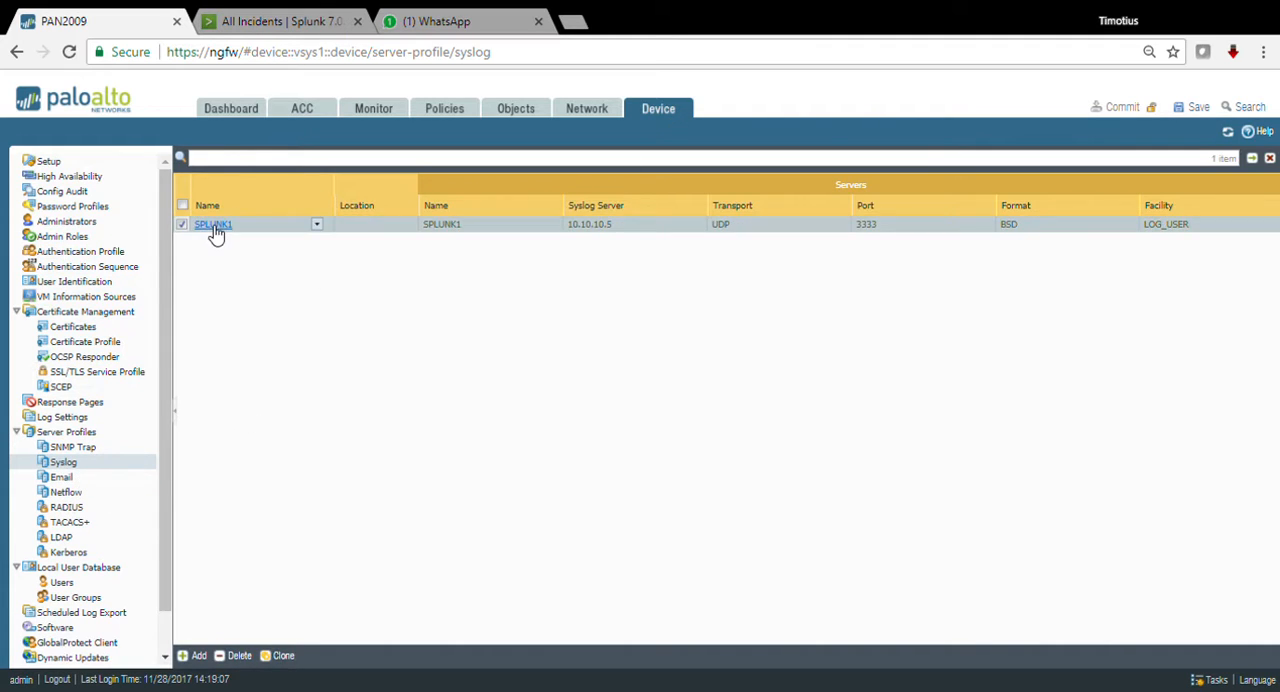
pyautogui.click(213, 226)
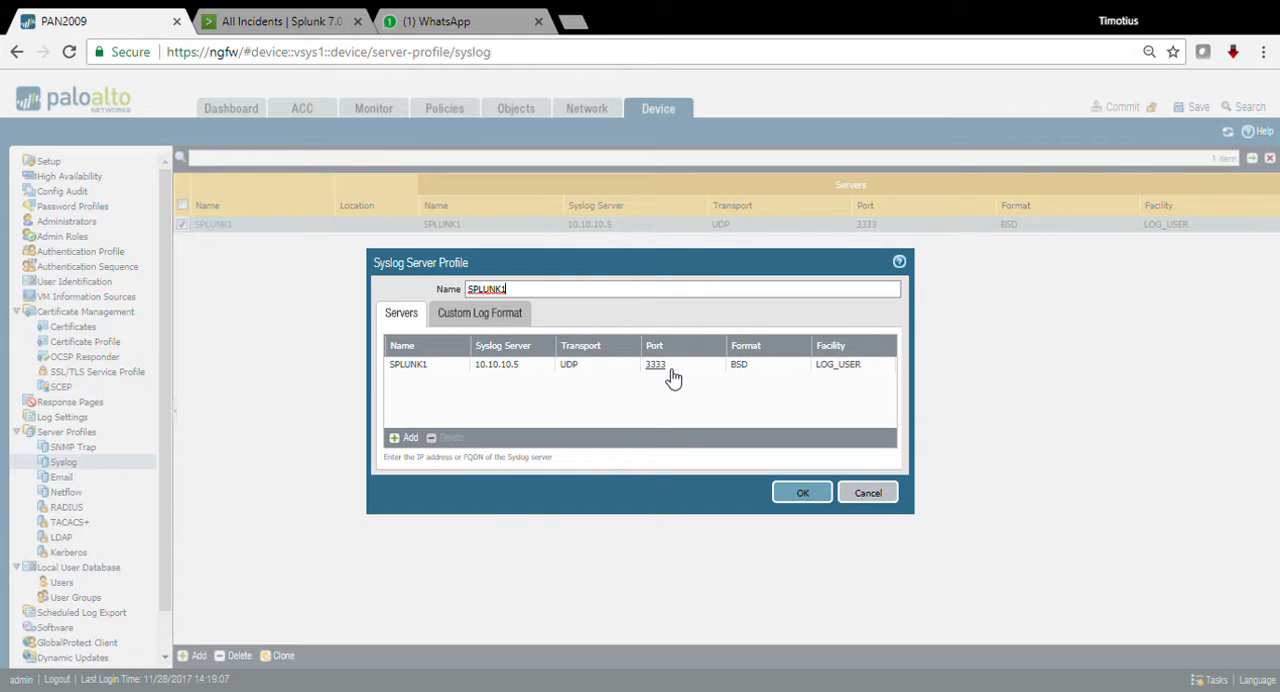
pyautogui.click(868, 493)
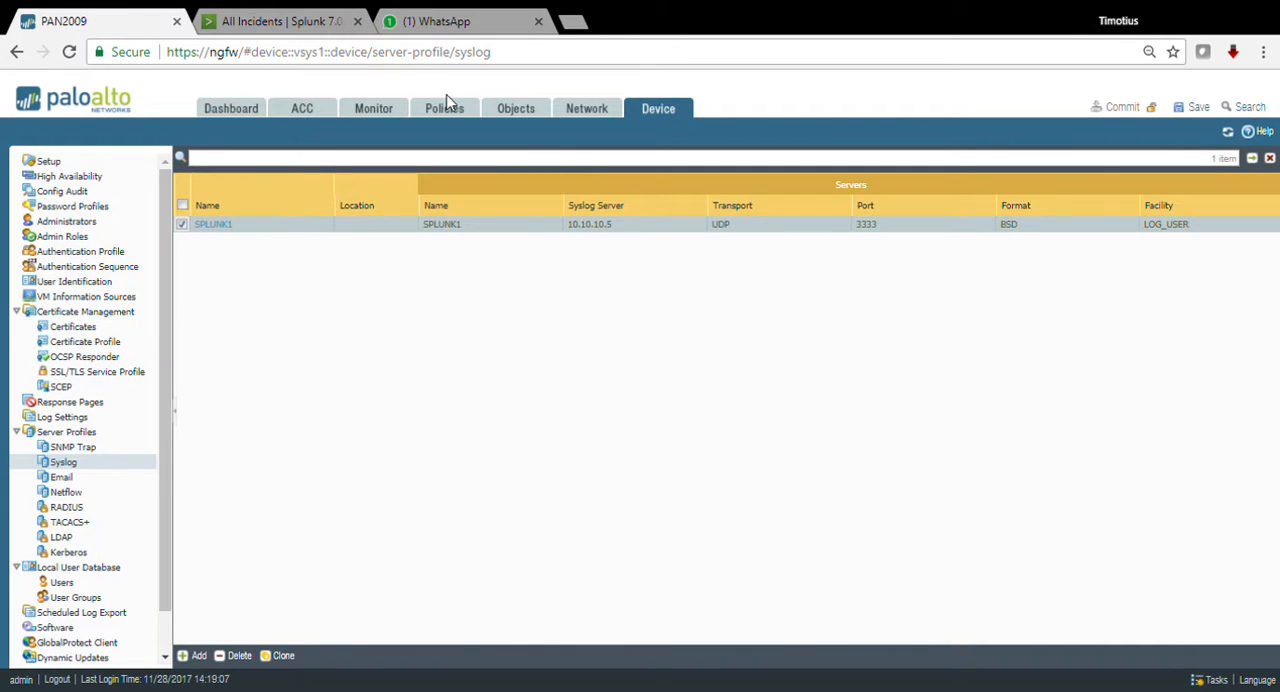
# Step: Review the traffic, threat and WildFire settings of the SPLUNK1 log forwarding profile without changing them
pyautogui.click(518, 108)
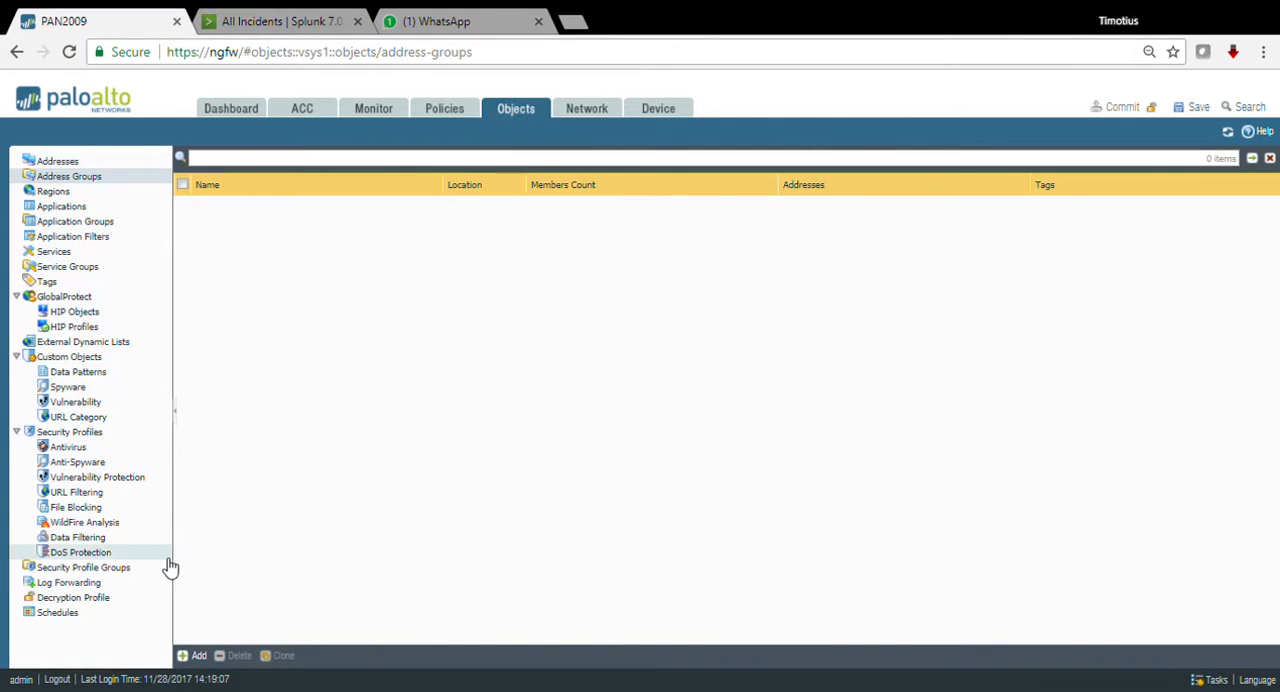
pyautogui.click(103, 583)
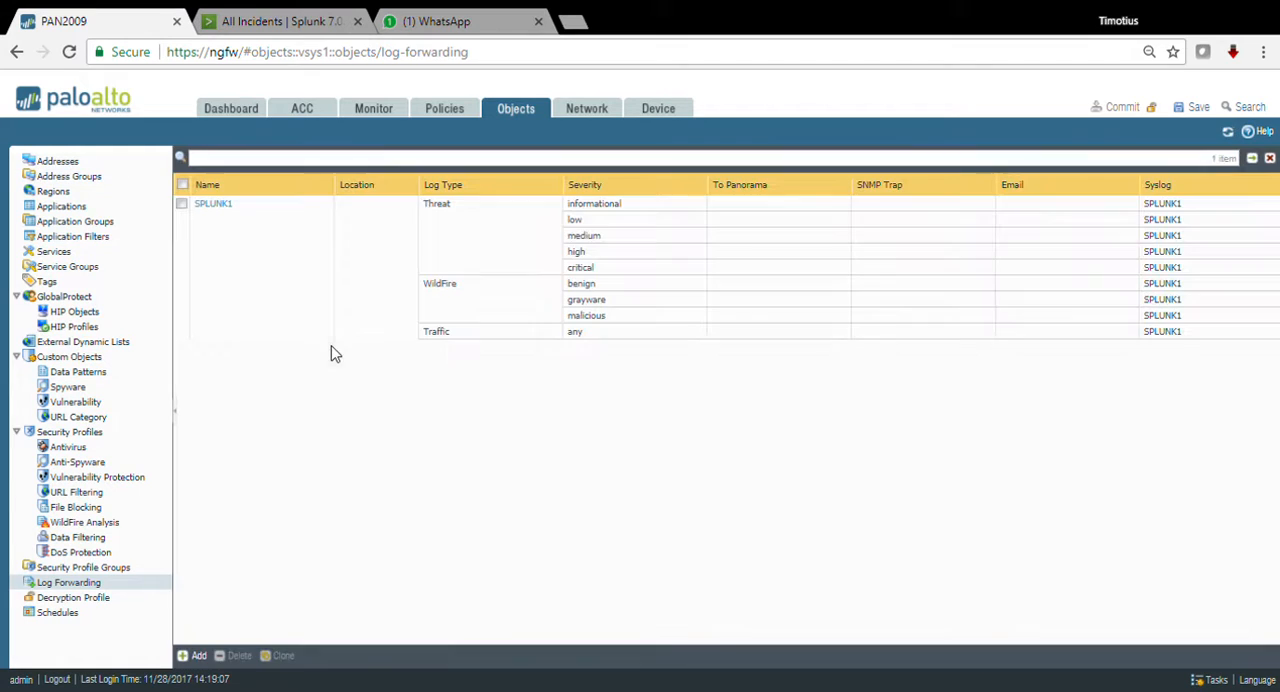
pyautogui.click(224, 205)
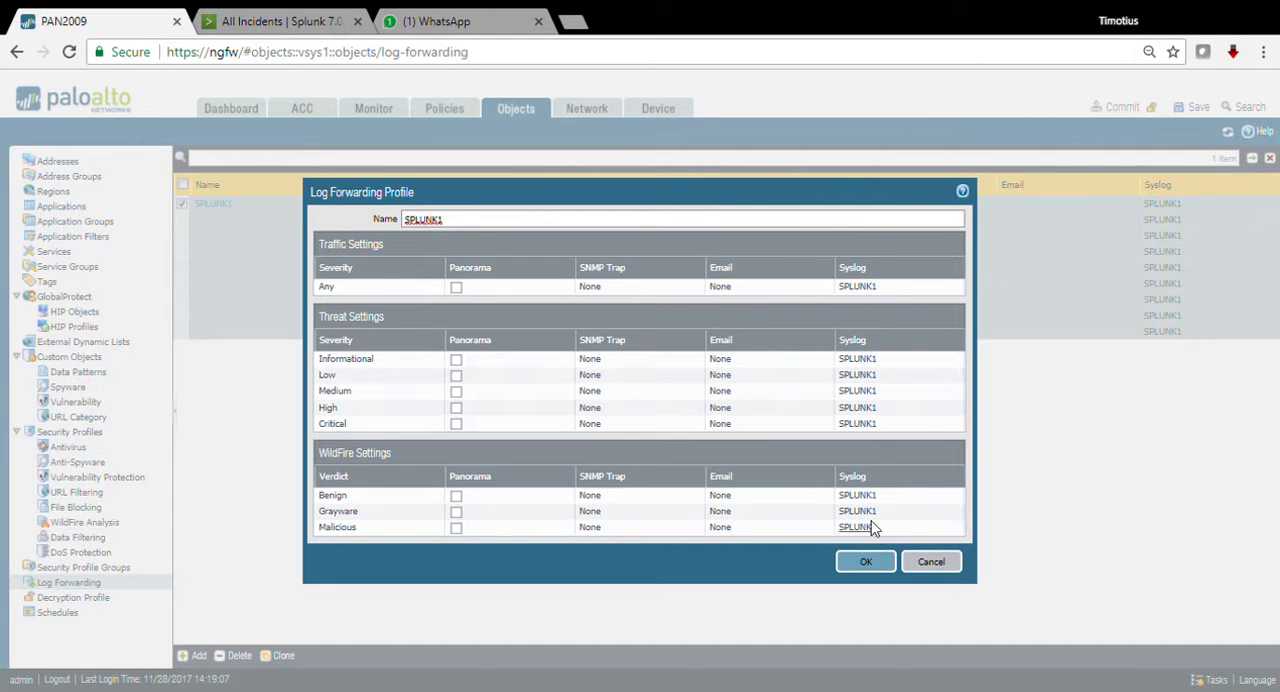
pyautogui.click(931, 563)
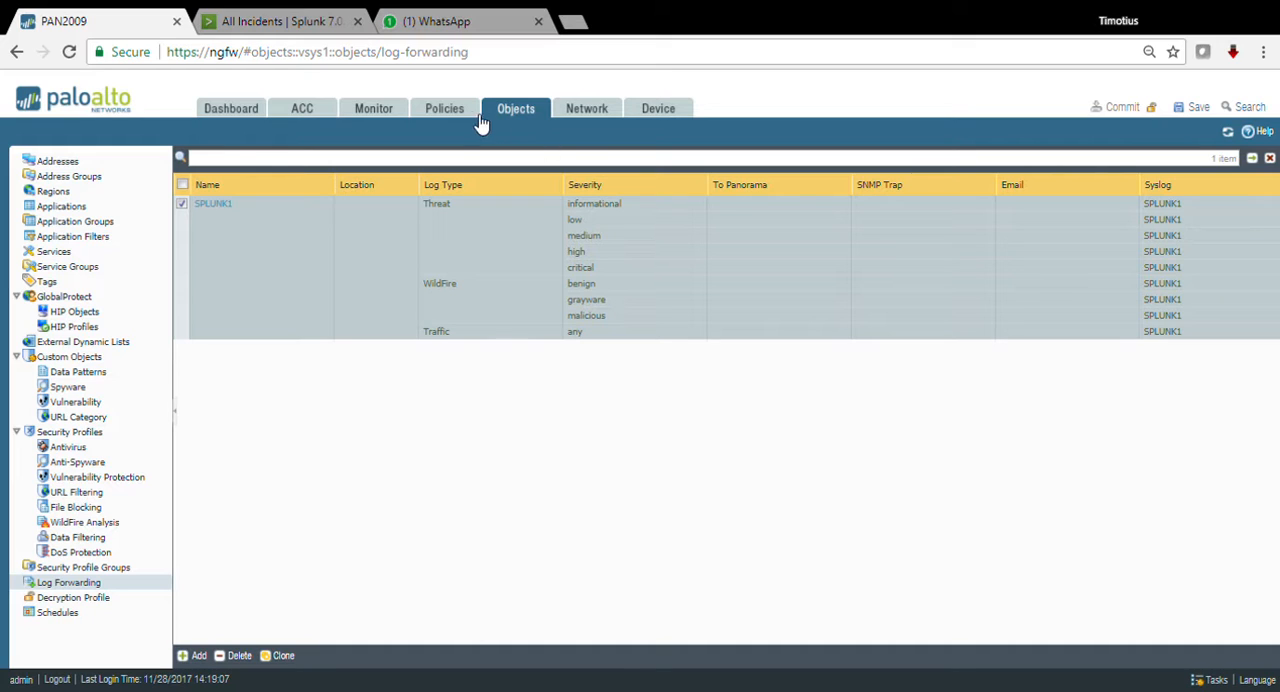
# Step: Check the log forwarding options of the Search-STRING security rule without changing them, and look over the remaining rules
pyautogui.click(445, 110)
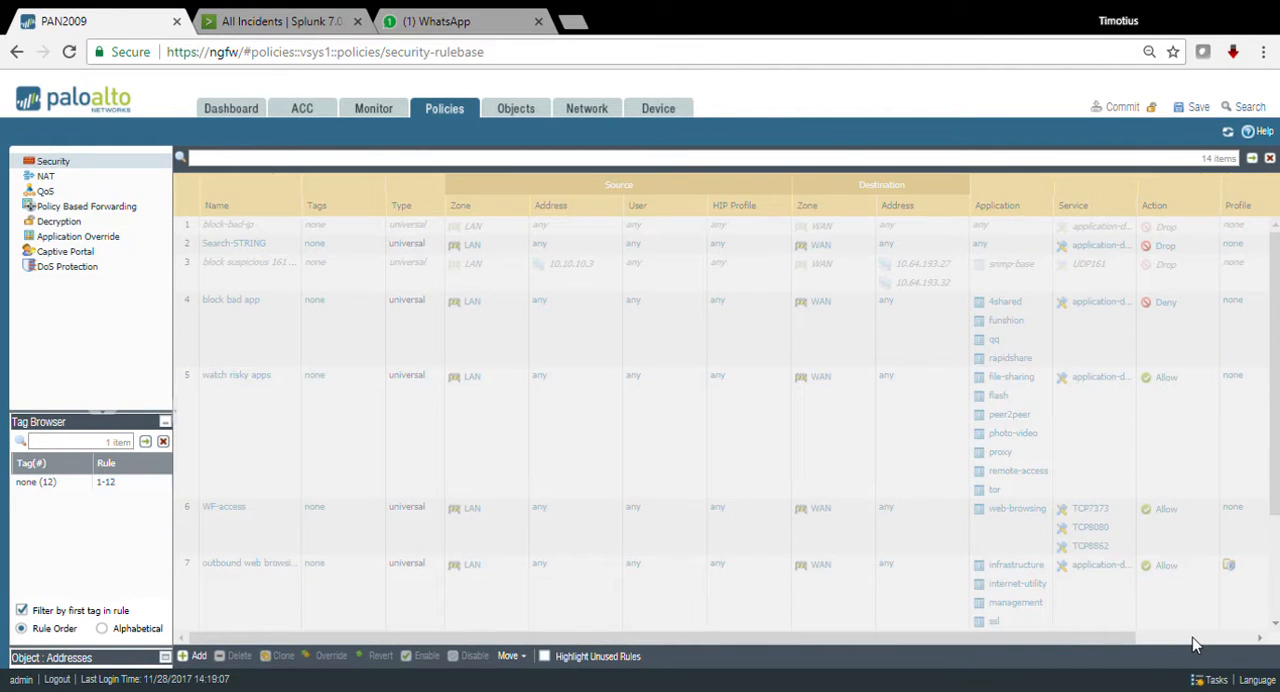
pyautogui.click(1192, 637)
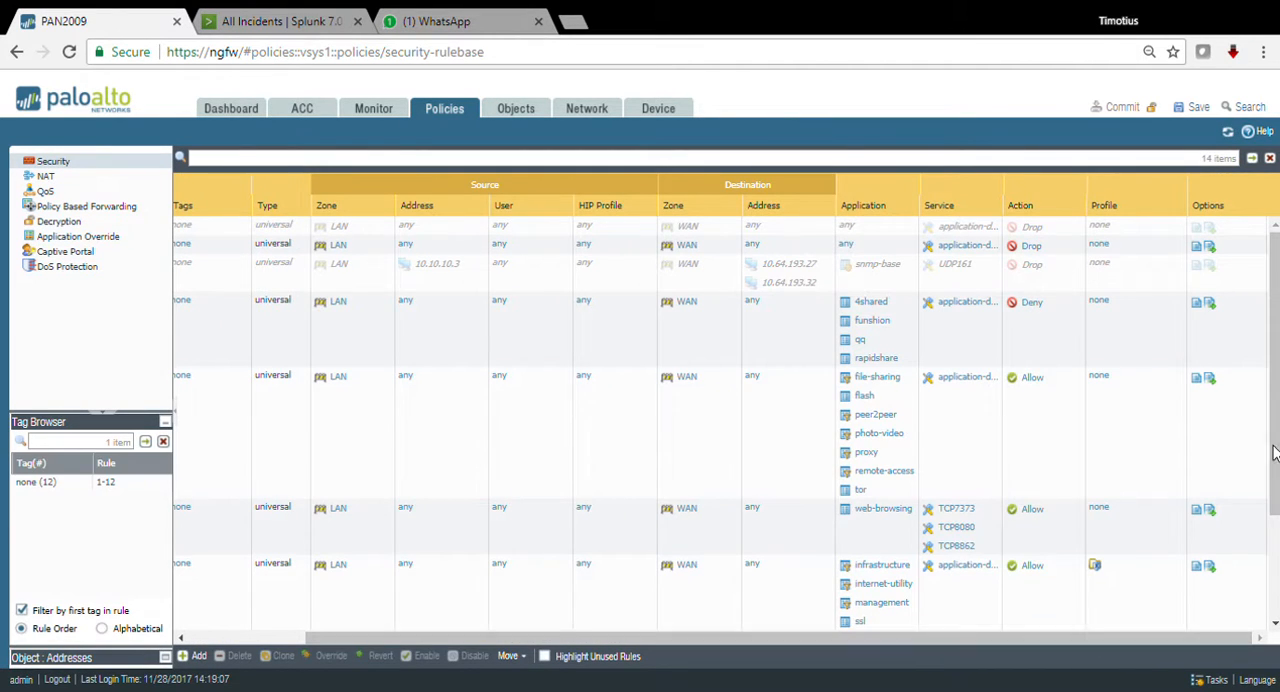
pyautogui.click(1209, 247)
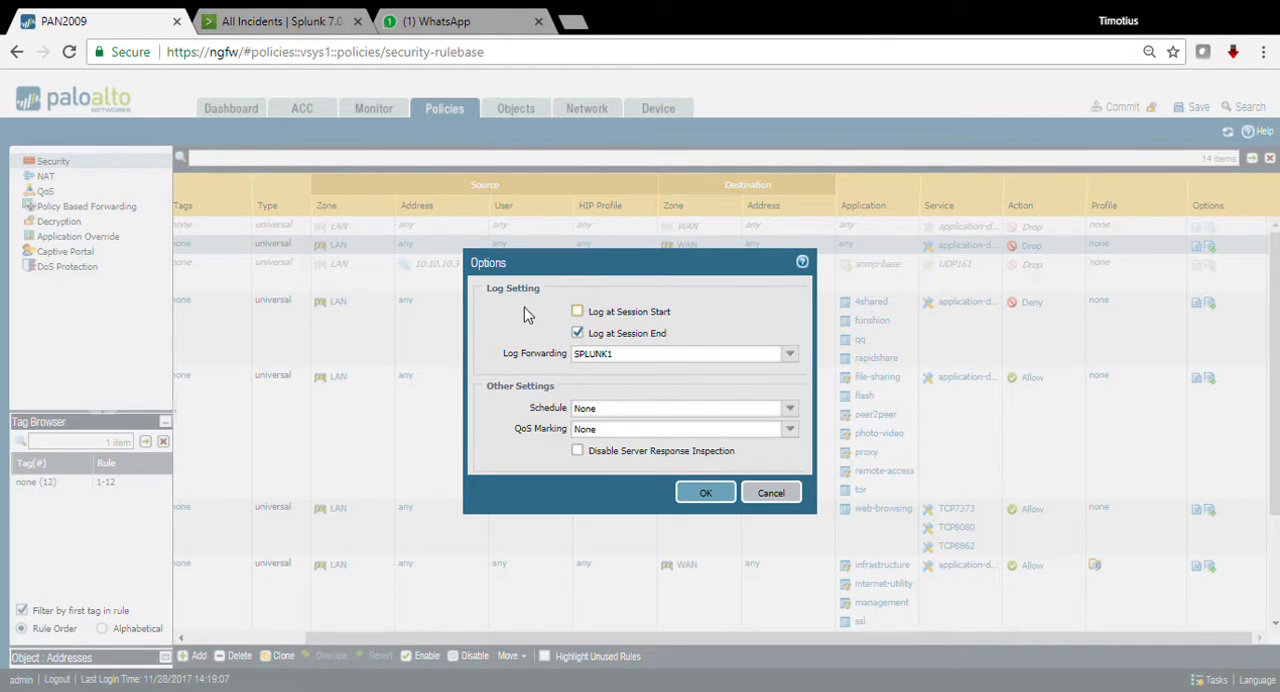
pyautogui.click(790, 354)
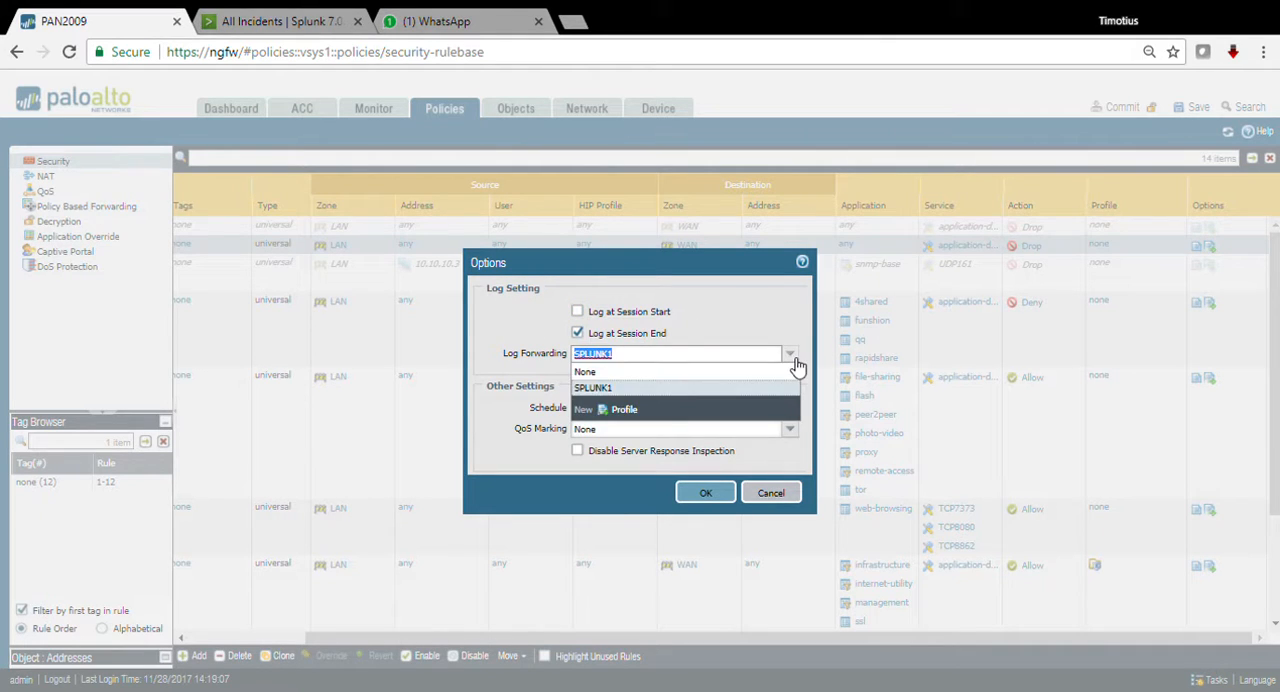
pyautogui.click(738, 335)
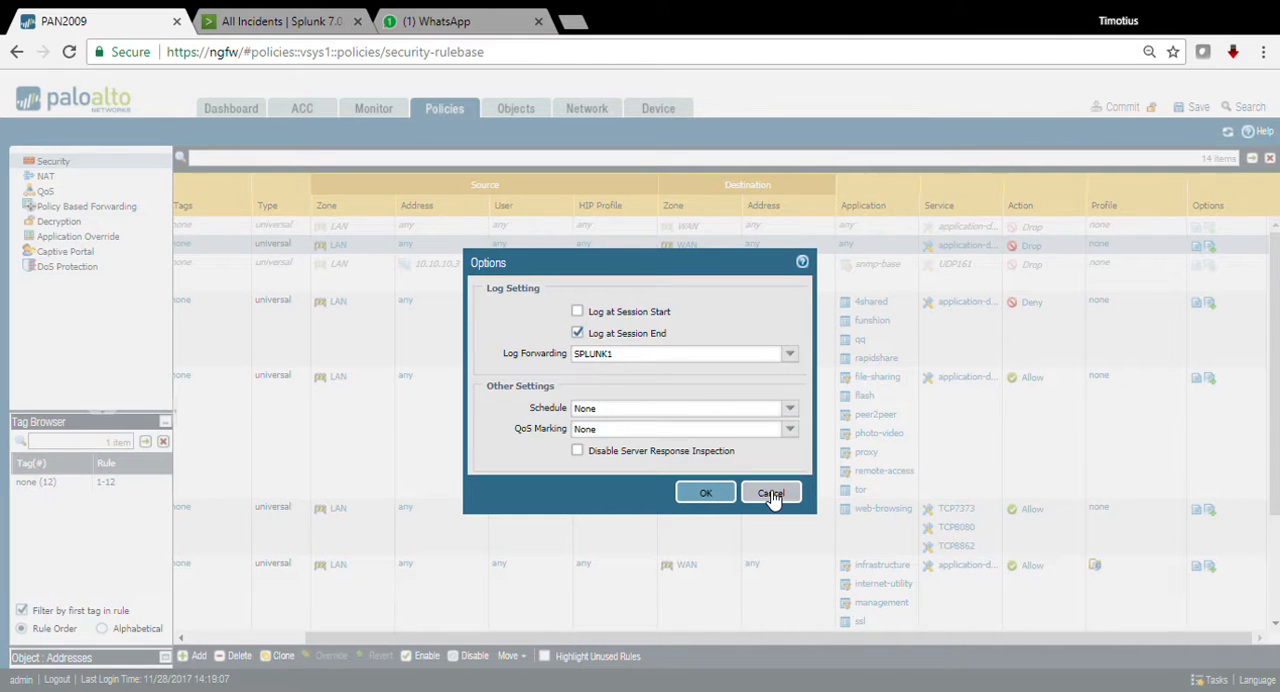
pyautogui.click(771, 494)
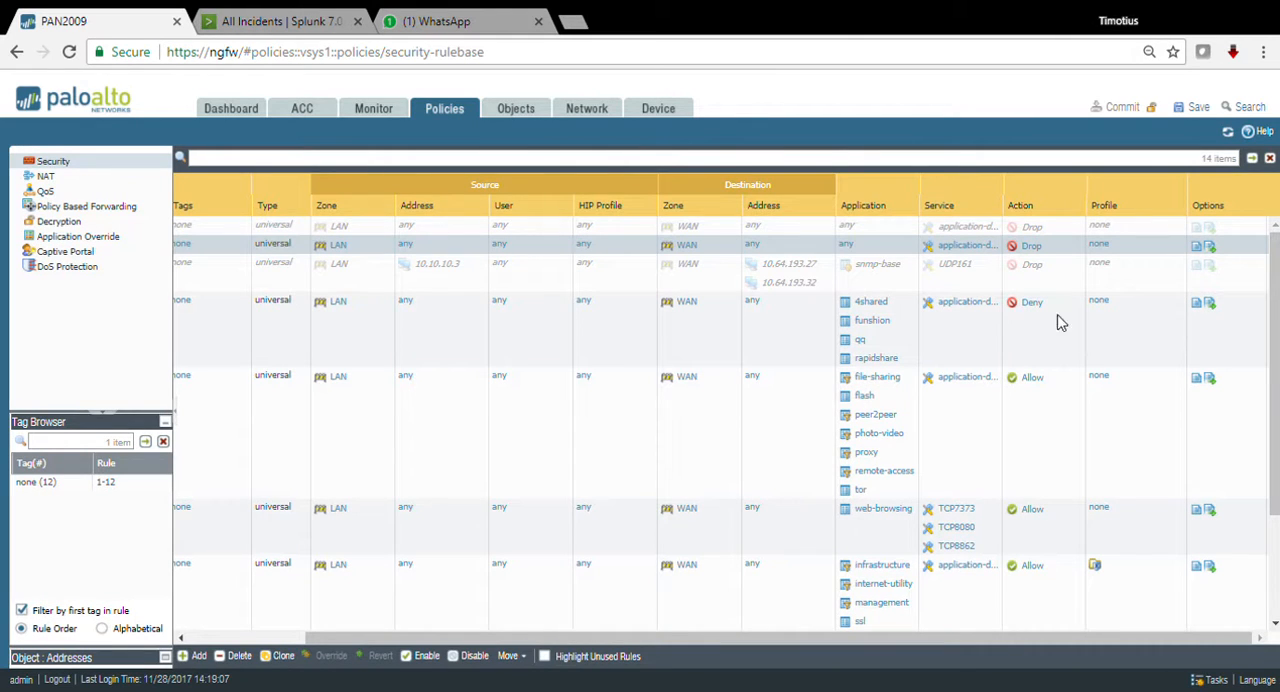
pyautogui.scroll(-5, 1274, 335)
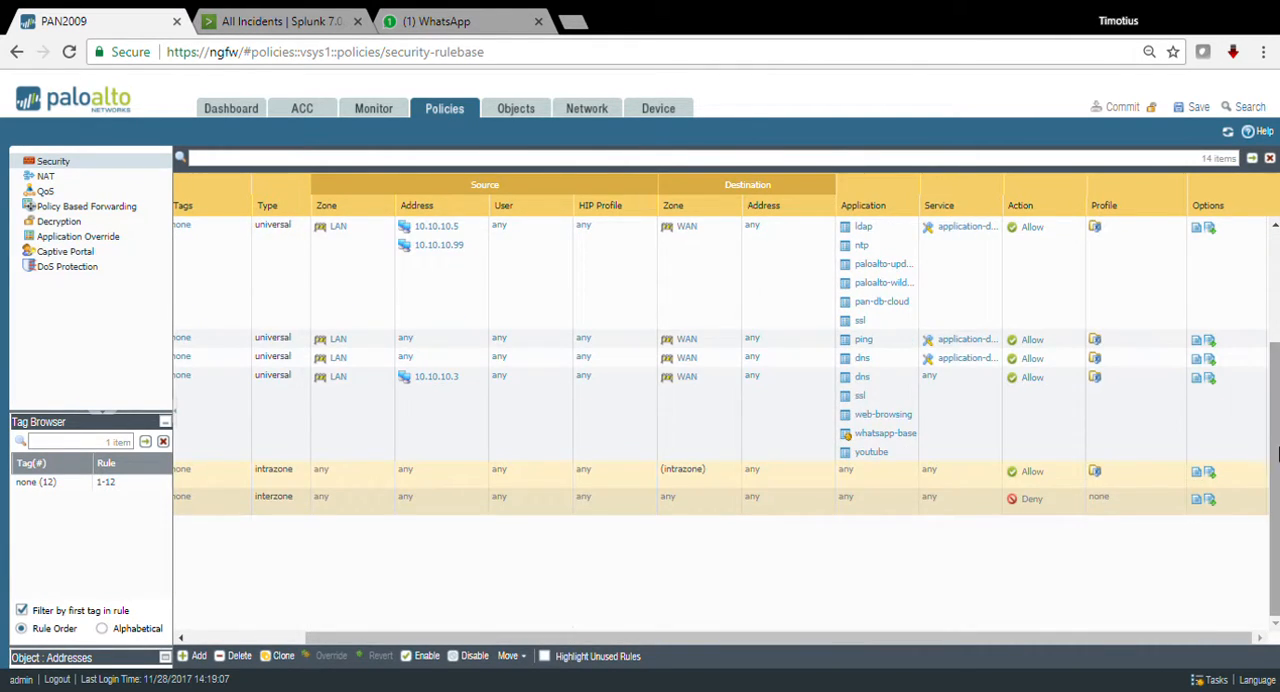
pyautogui.scroll(5, 1272, 380)
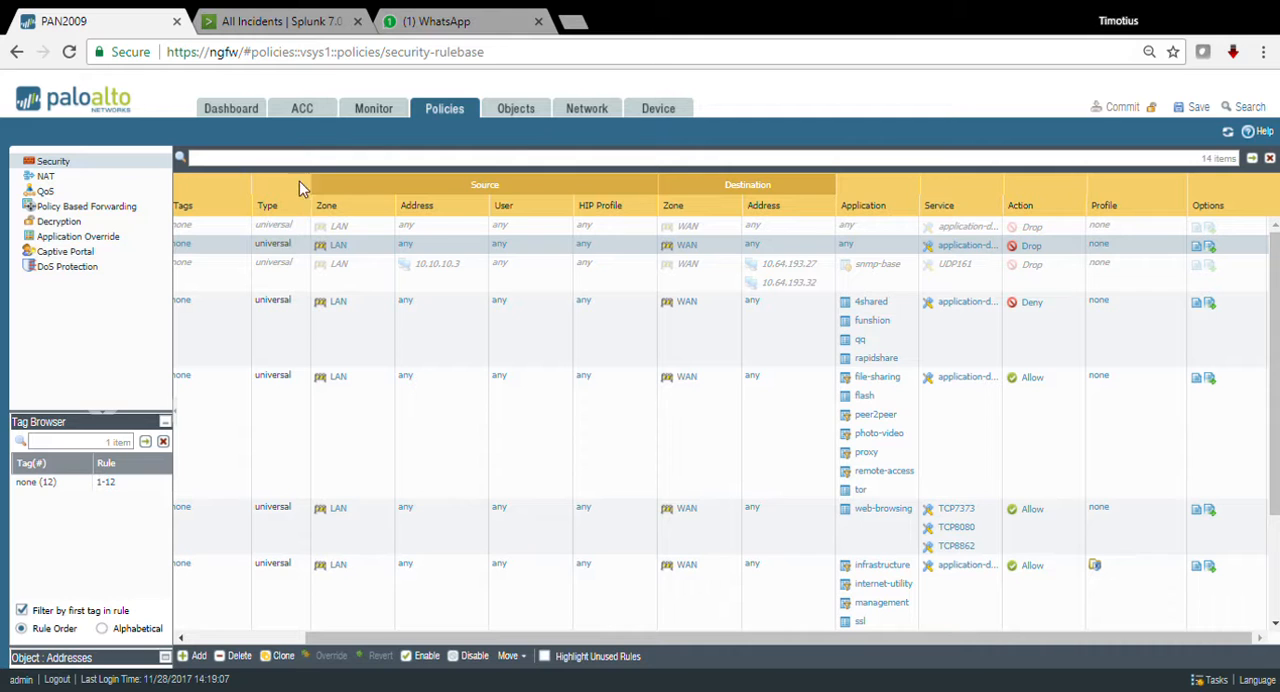
# Step: Check the firewall's traffic log, and switch to Splunk's All Incidents dashboard to view the list of installed apps
pyautogui.click(386, 110)
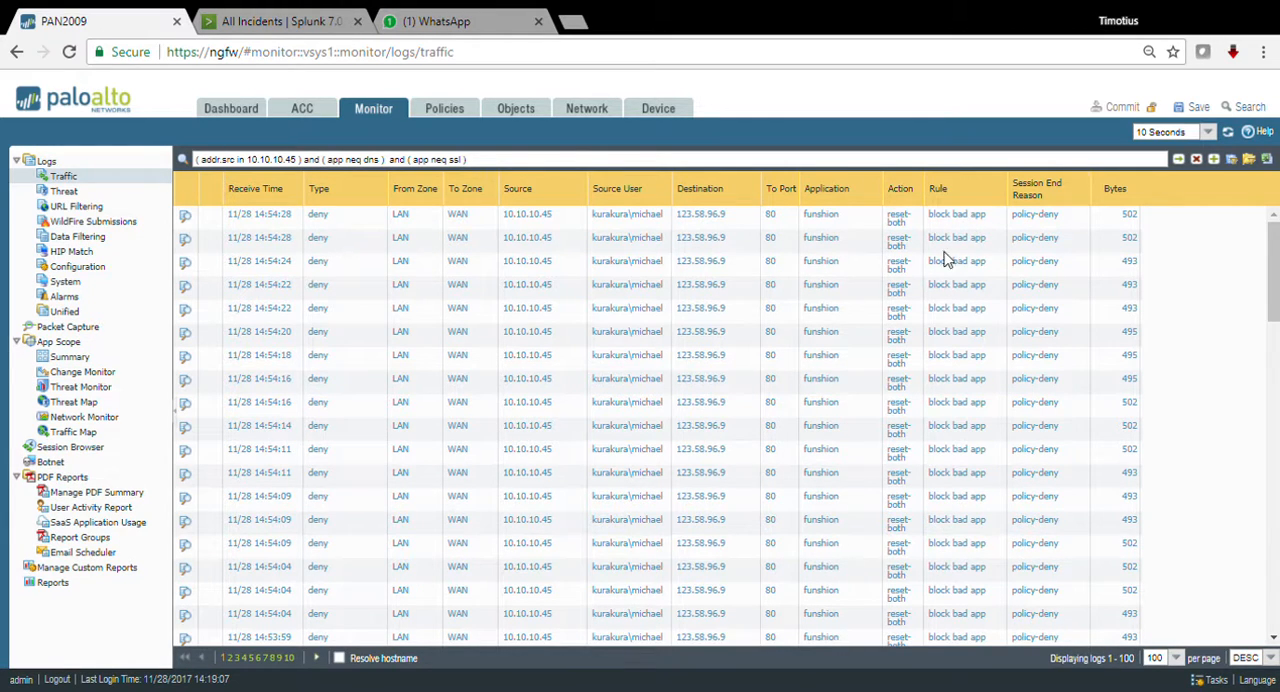
pyautogui.click(272, 24)
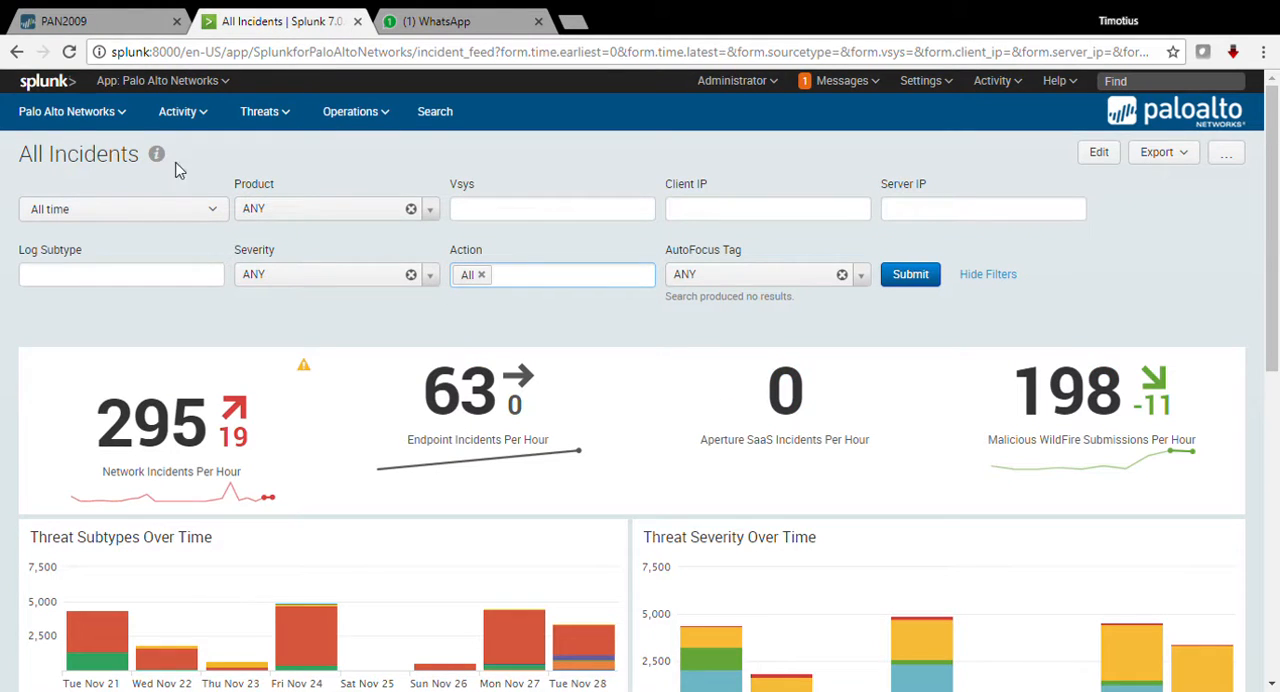
pyautogui.click(170, 88)
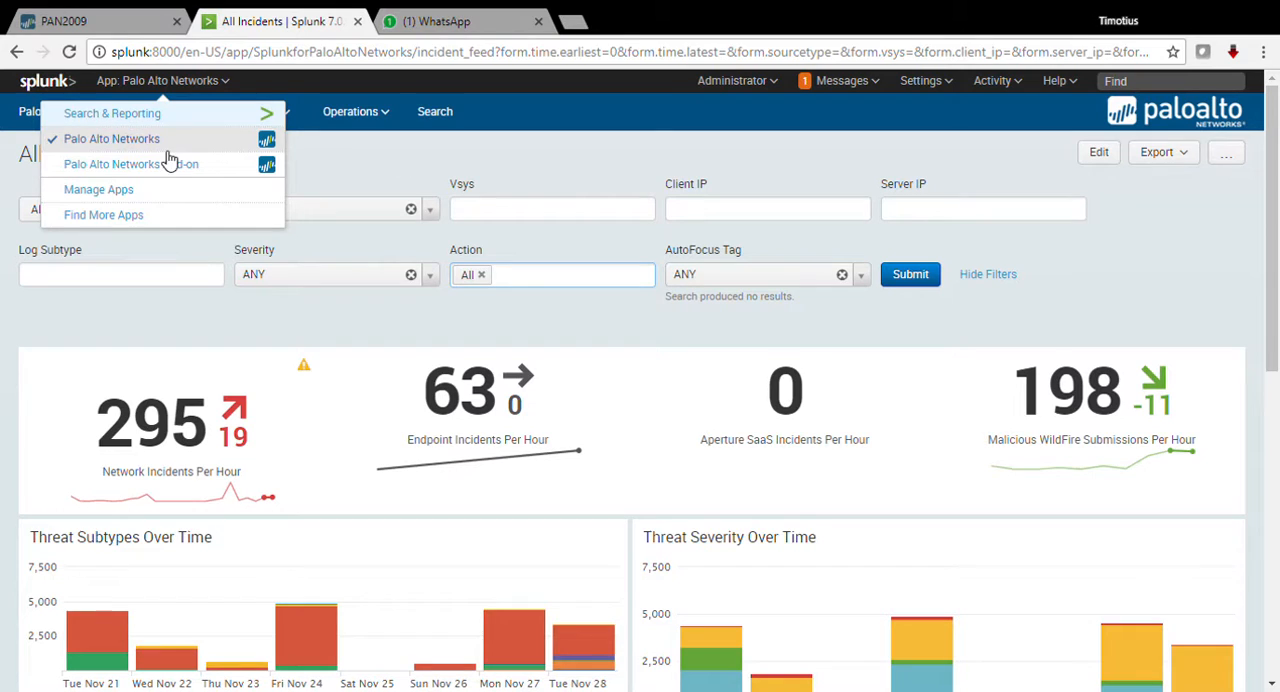
pyautogui.click(366, 160)
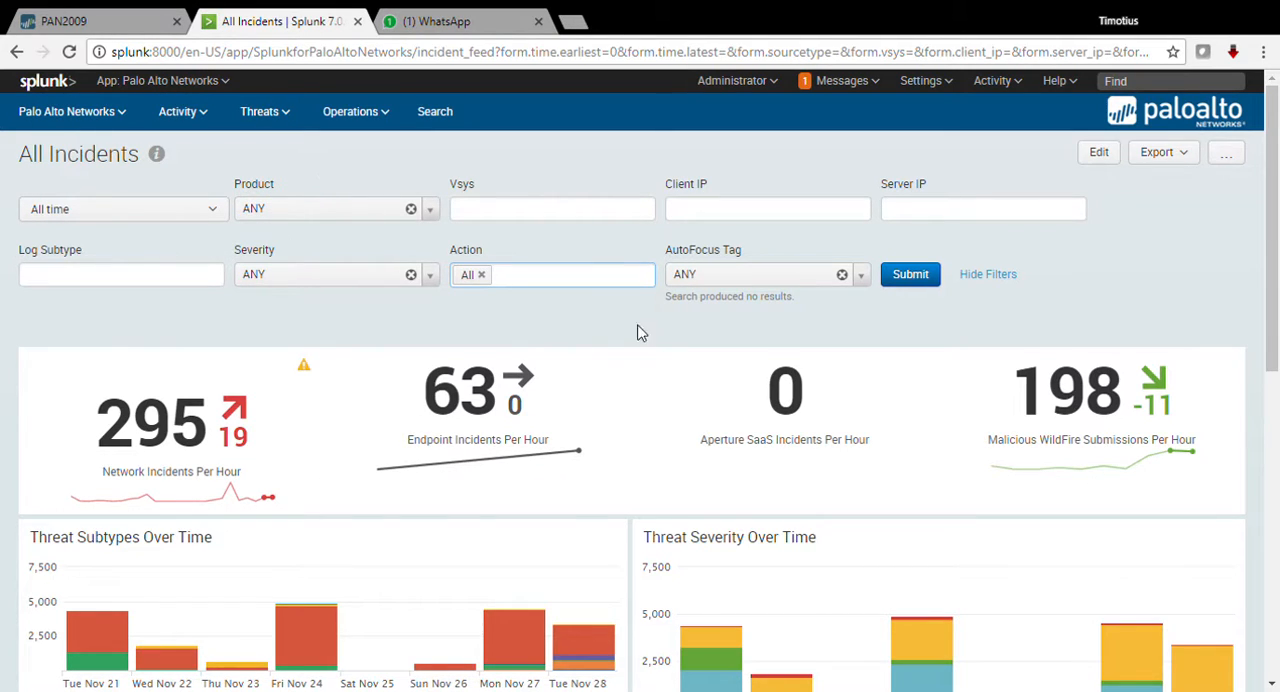
# Step: View the time range presets available for filtering the All Incidents dashboard
pyautogui.scroll(-1, 414, 294)
pyautogui.click(215, 117)
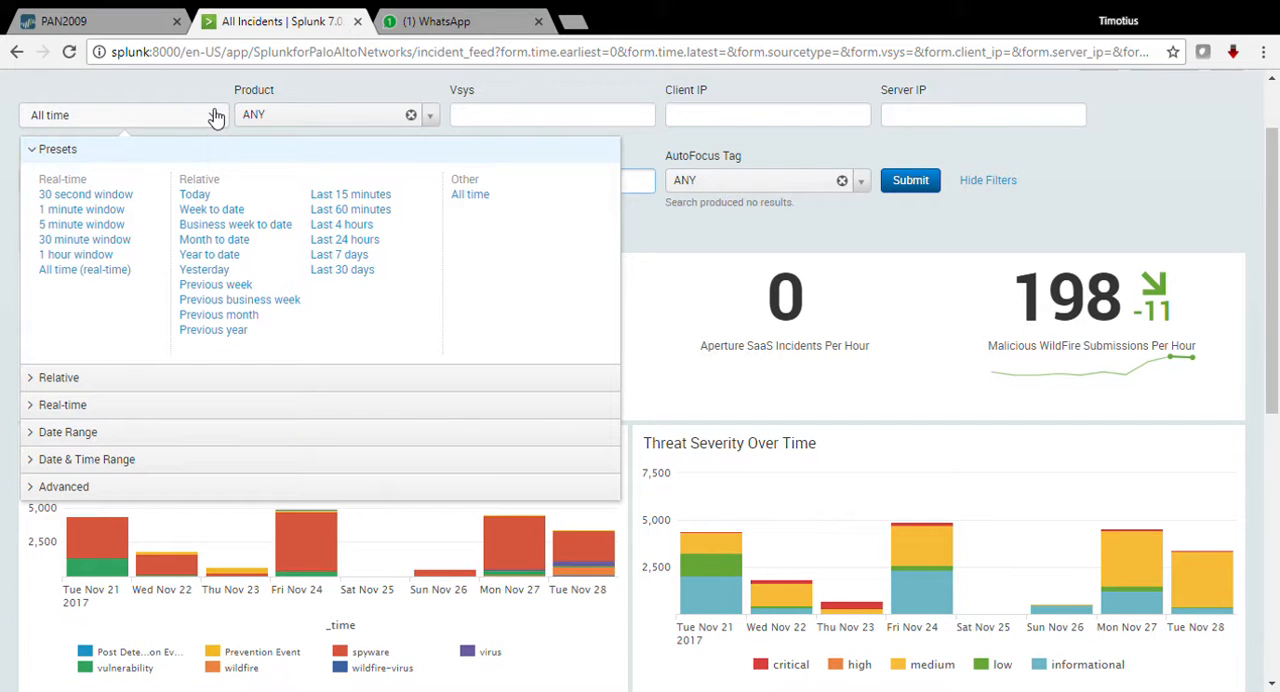
pyautogui.click(533, 84)
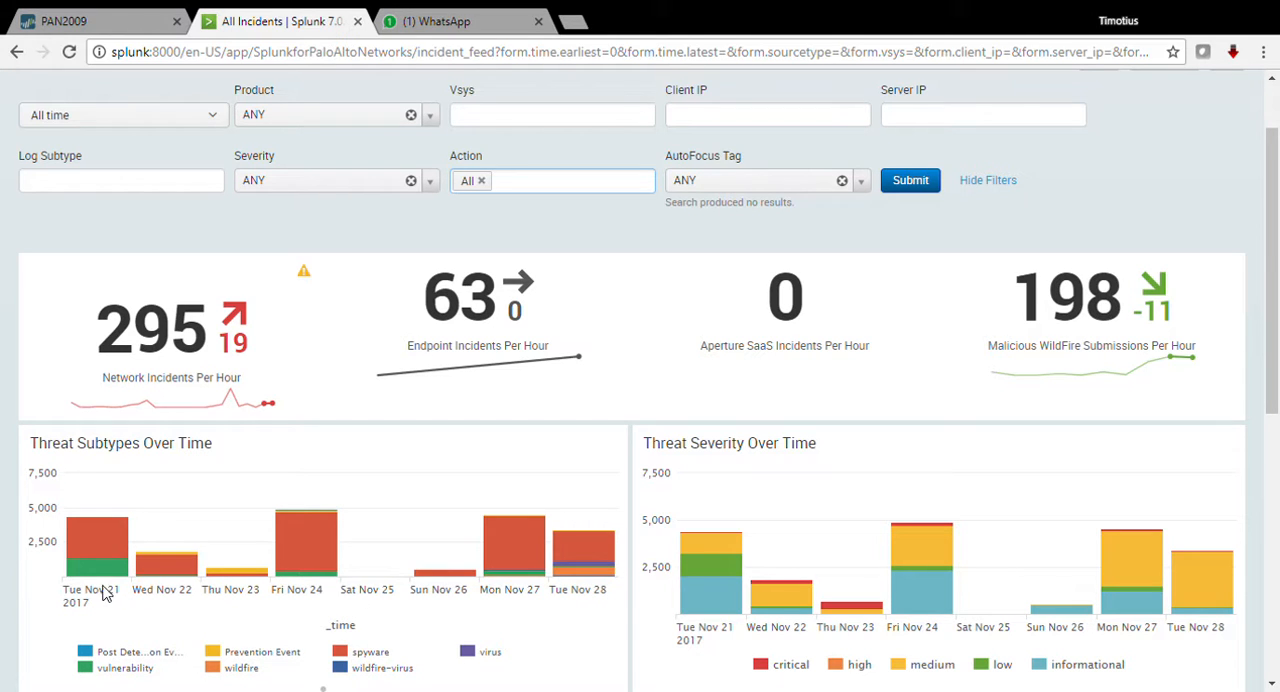
# Step: Examine the incident counts, the threat subtype and severity charts, and the Incident Investigation Feed
pyautogui.scroll(-1, 250, 580)
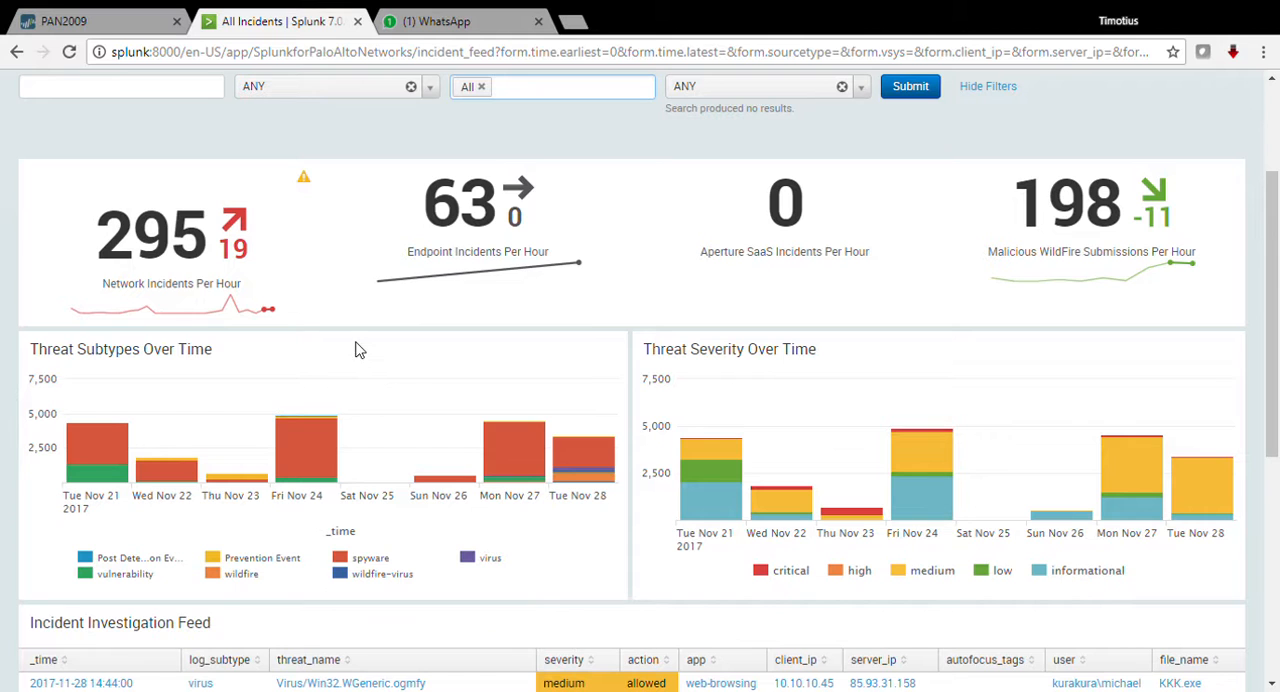
pyautogui.scroll(-1, 1071, 275)
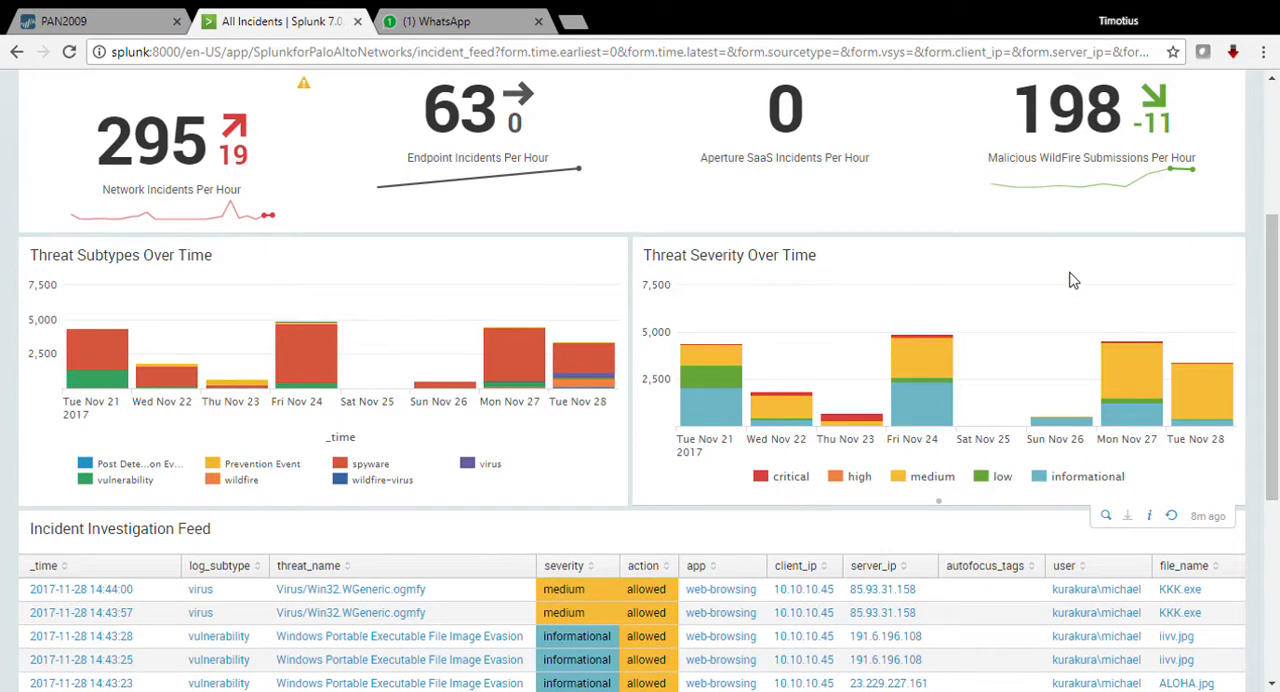
pyautogui.scroll(-4, 1071, 280)
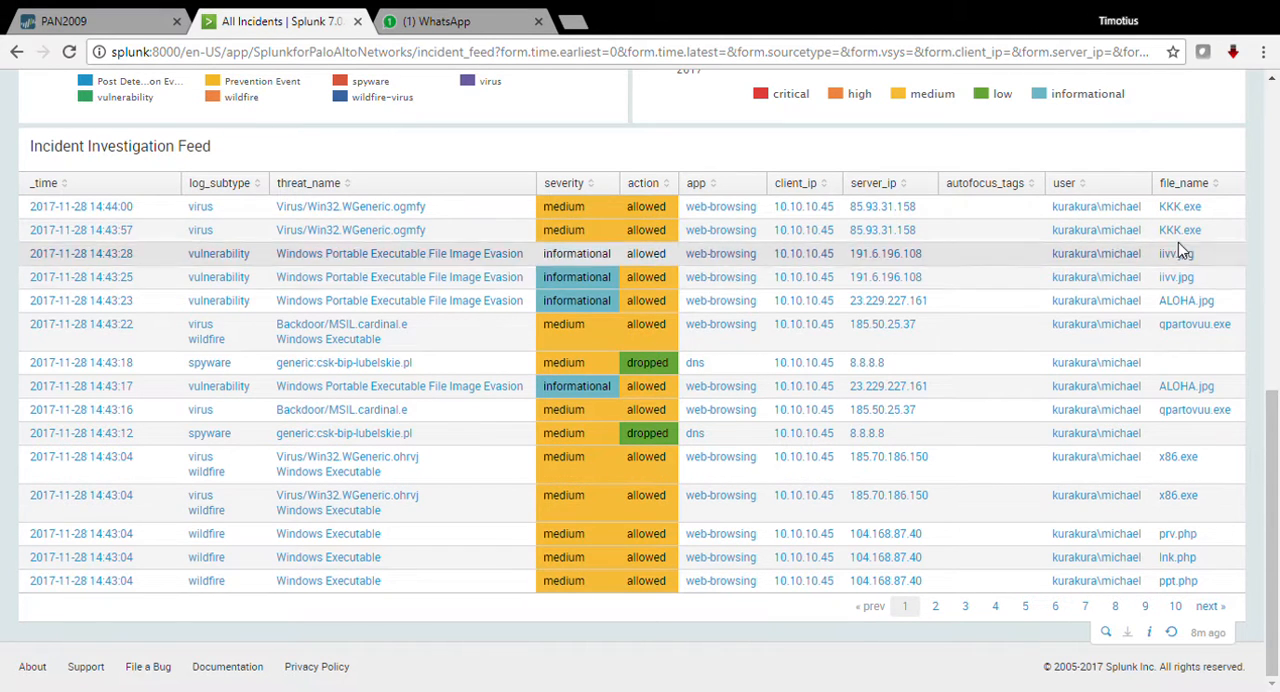
pyautogui.scroll(1, 1097, 380)
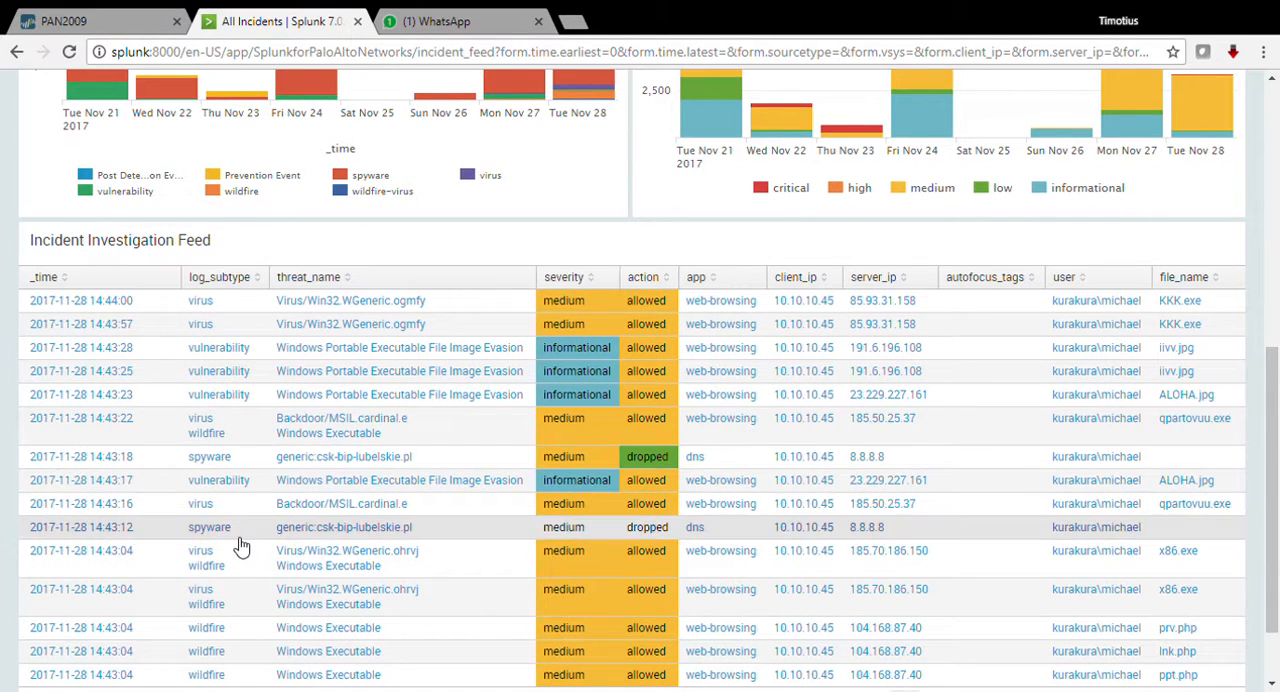
pyautogui.scroll(6, 245, 547)
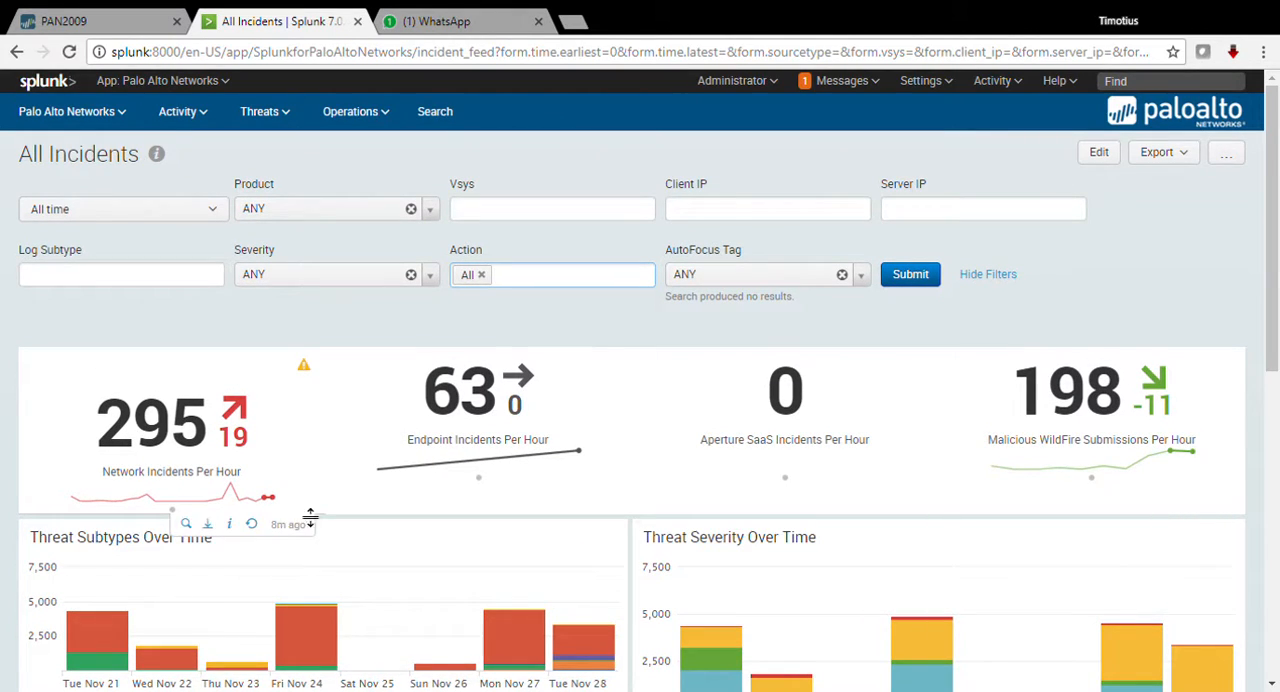
pyautogui.scroll(-2, 309, 517)
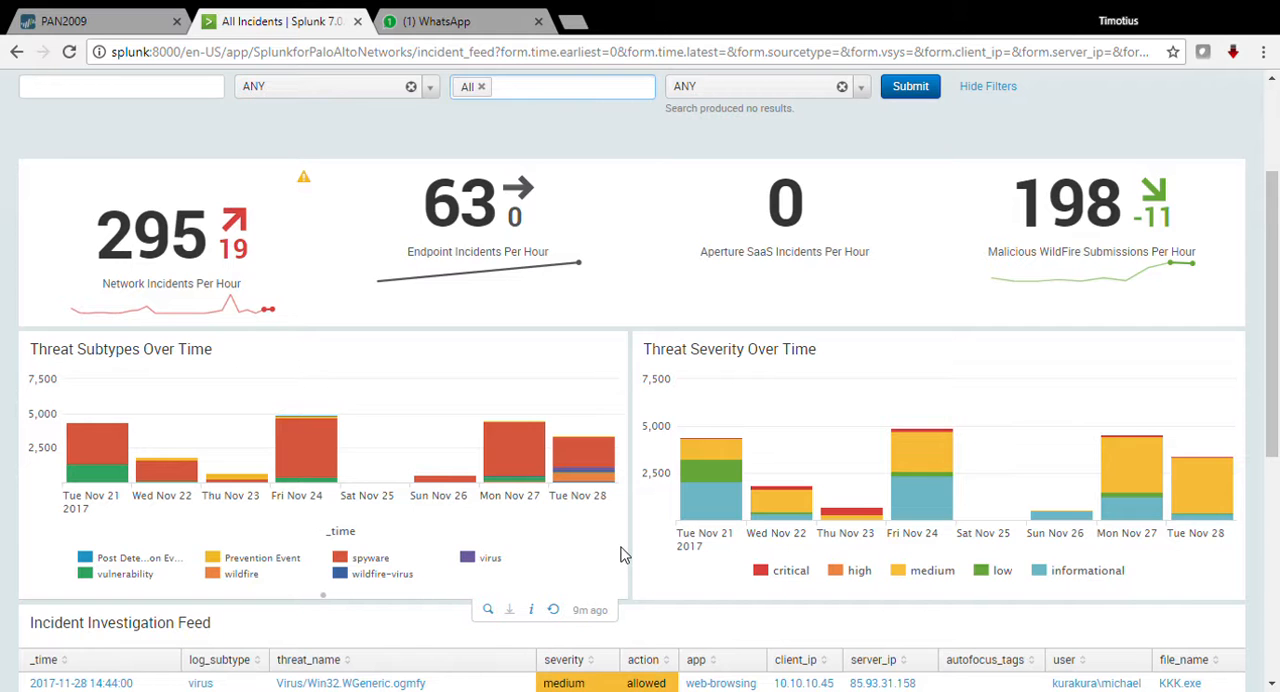
pyautogui.scroll(-2, 620, 555)
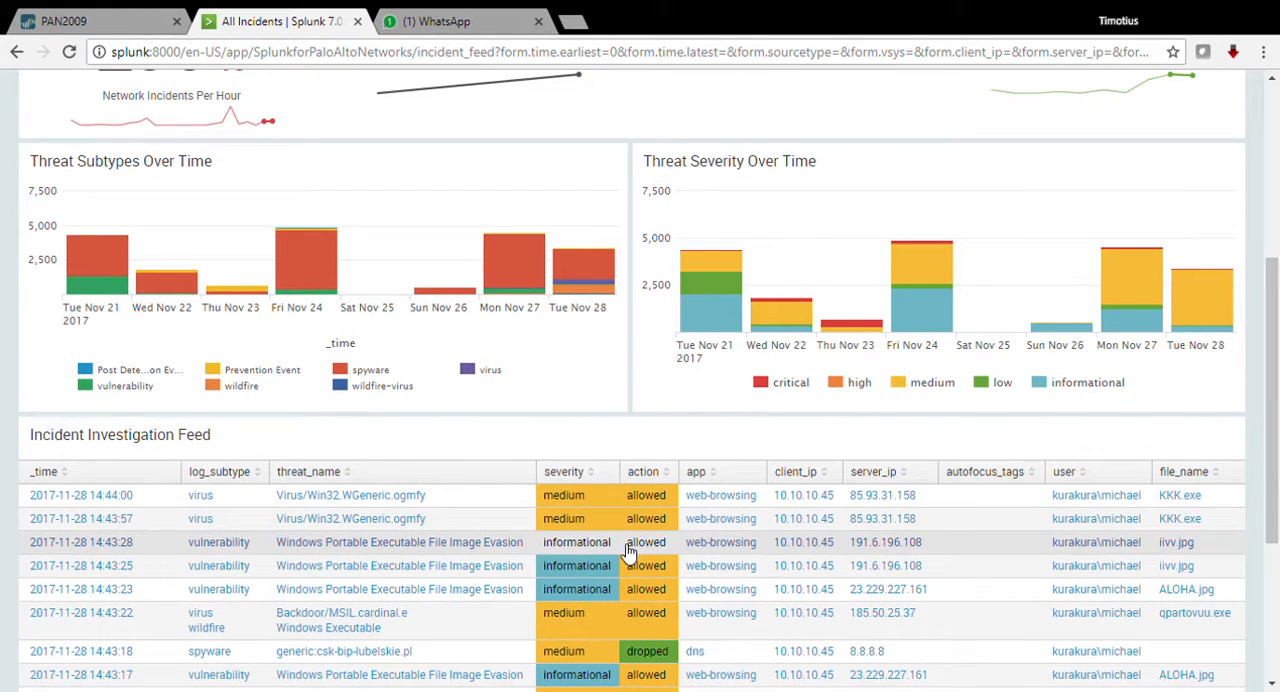
# Step: Edit the All Incidents dashboard and change the Threat Subtypes Over Time panel to a line chart
pyautogui.scroll(-2, 628, 553)
pyautogui.scroll(-1, 628, 549)
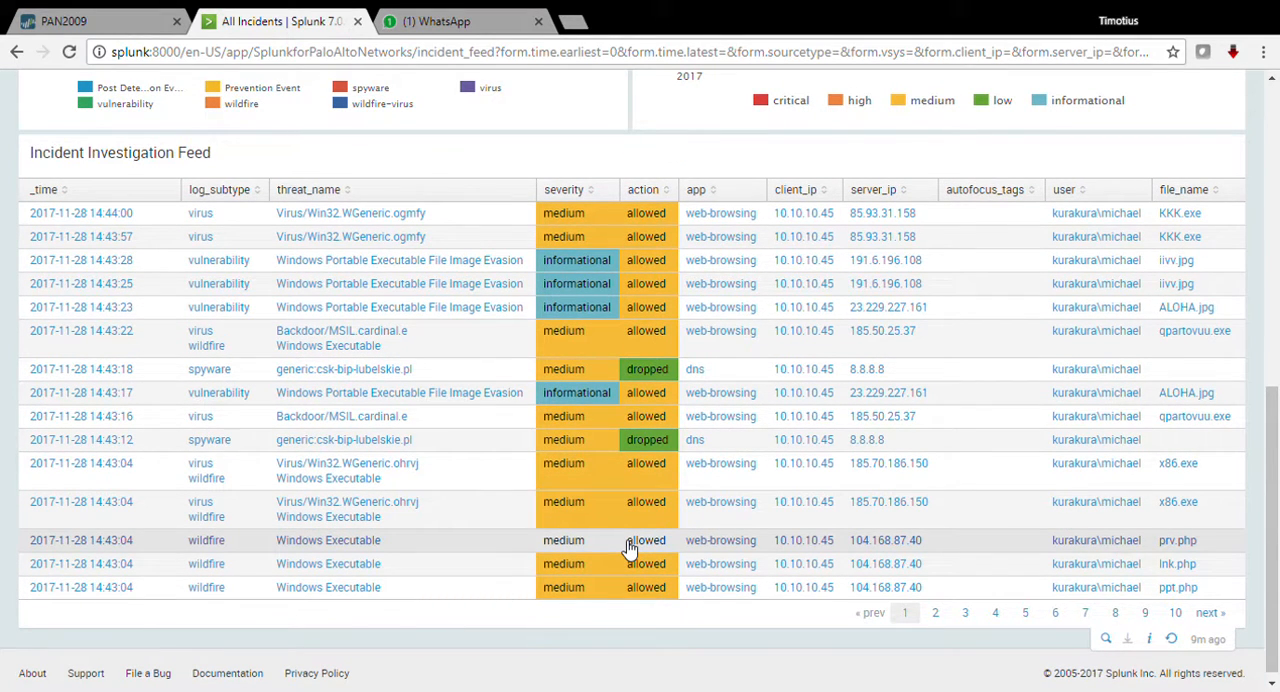
pyautogui.scroll(8, 628, 545)
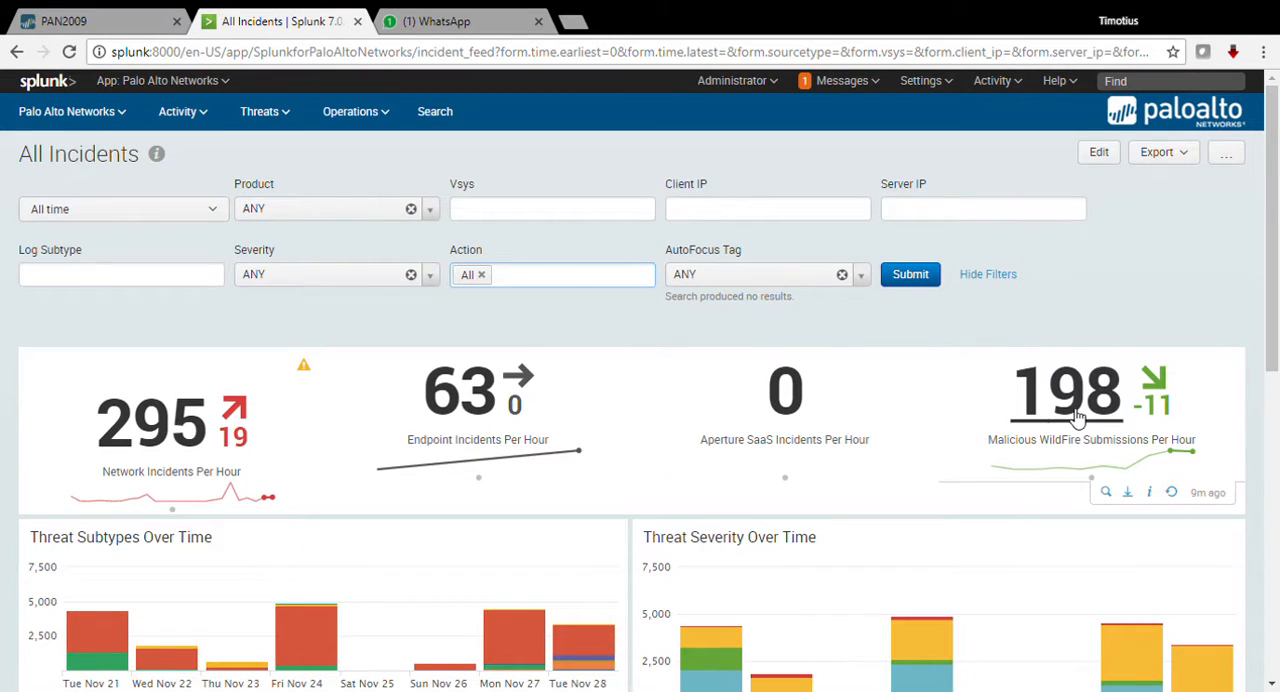
pyautogui.click(1098, 153)
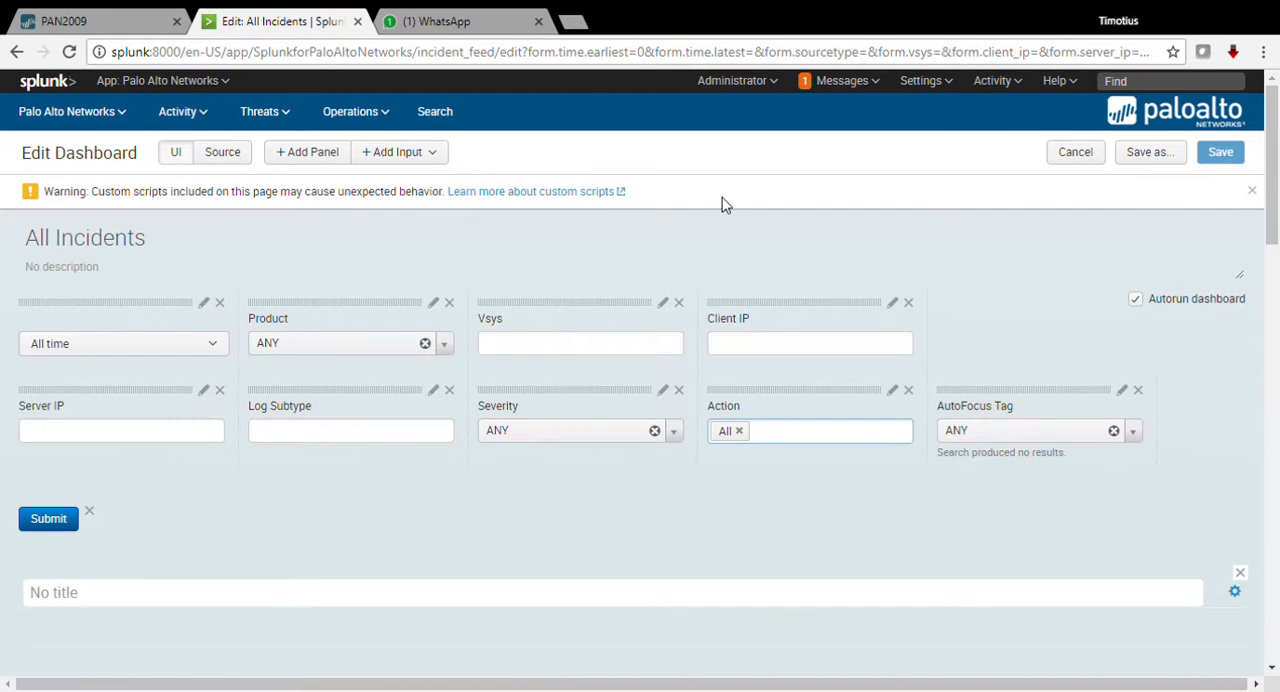
pyautogui.scroll(-5, 476, 387)
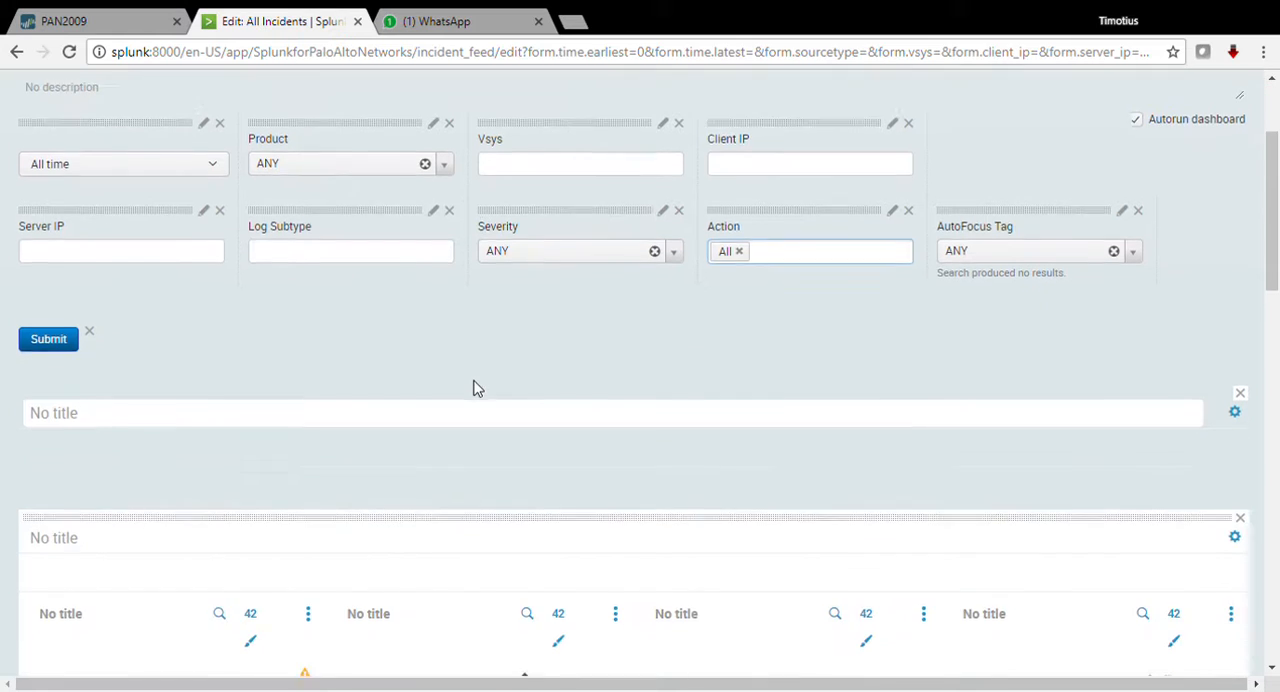
pyautogui.scroll(-2, 480, 388)
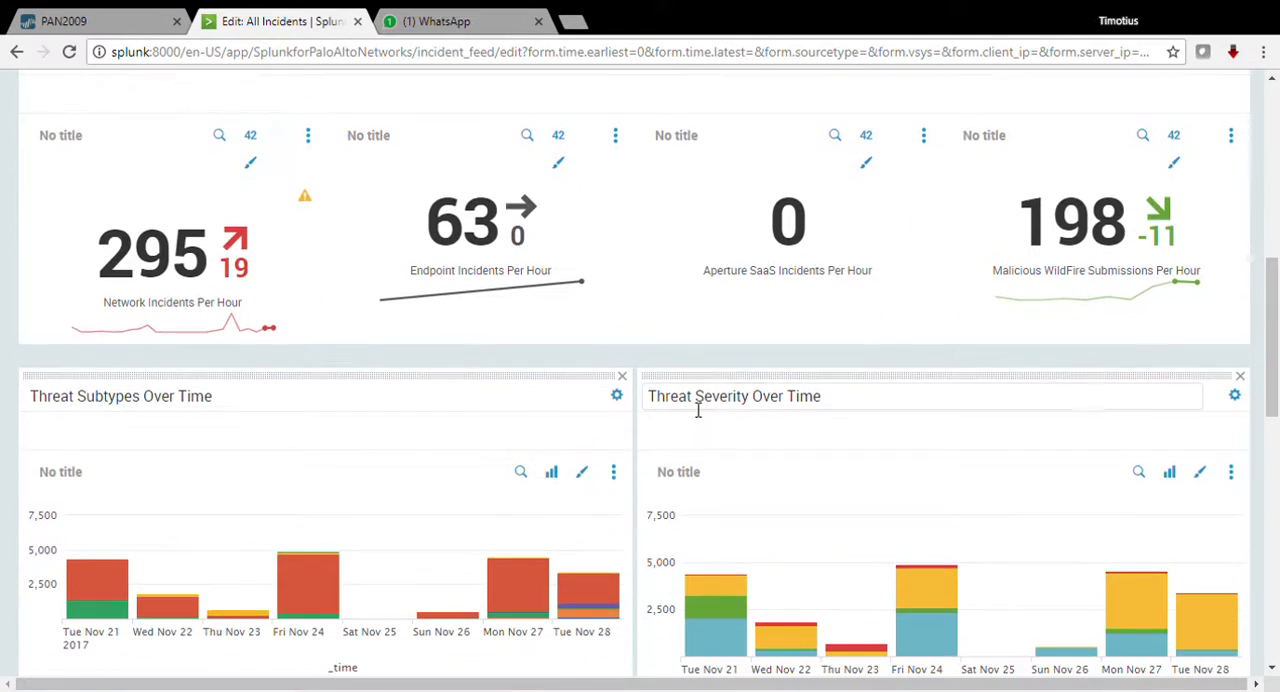
pyautogui.click(553, 476)
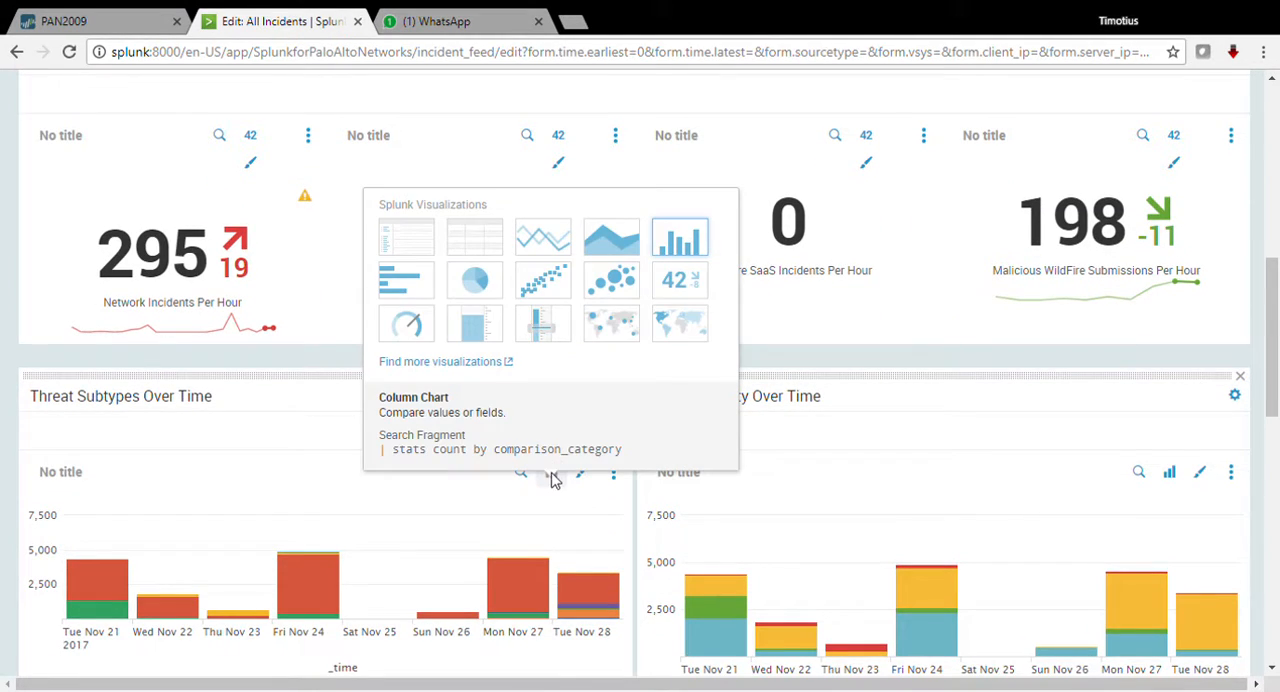
pyautogui.click(558, 250)
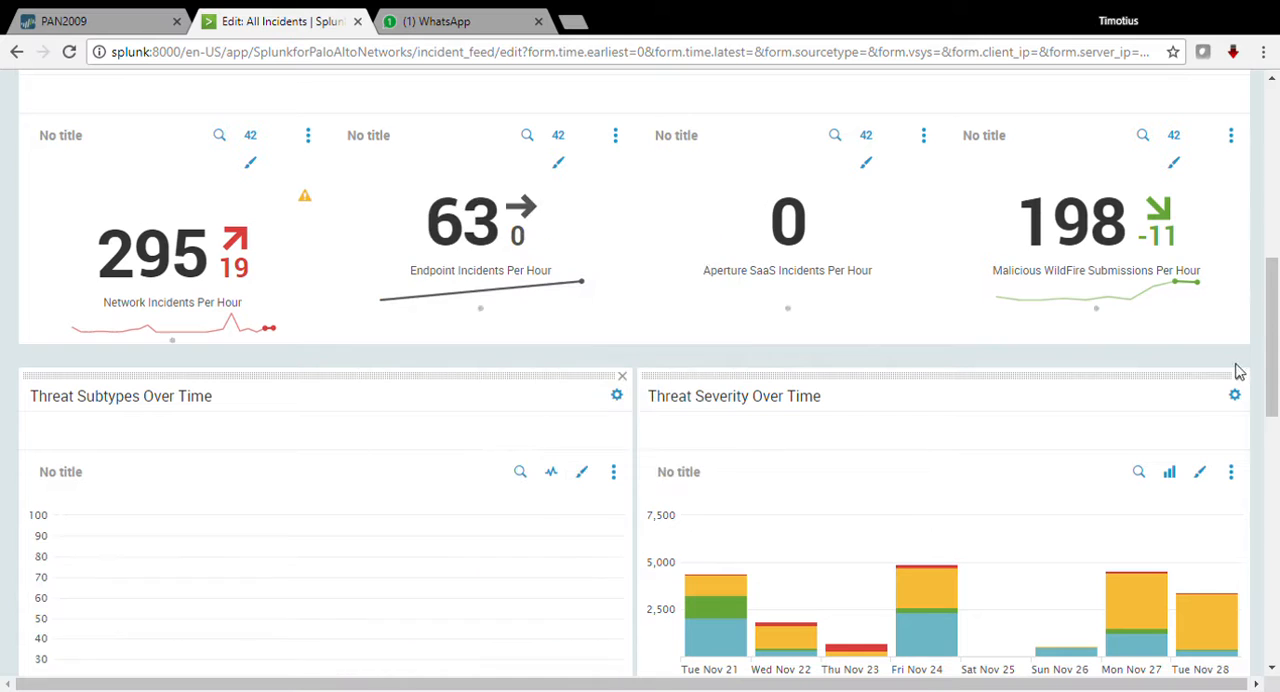
# Step: Change the Threat Severity Over Time panel to a bar chart and save the dashboard
pyautogui.click(1168, 476)
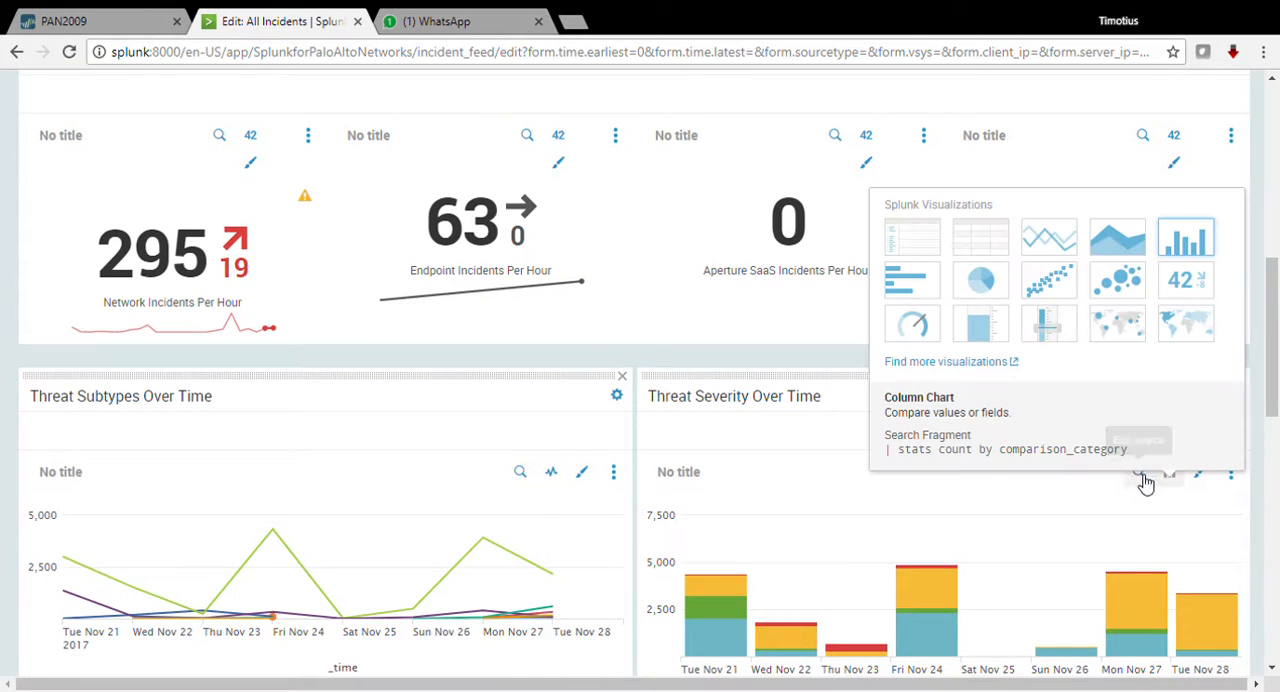
pyautogui.click(906, 279)
pyautogui.scroll(-2, 890, 414)
pyautogui.scroll(-2, 881, 502)
pyautogui.scroll(6, 877, 500)
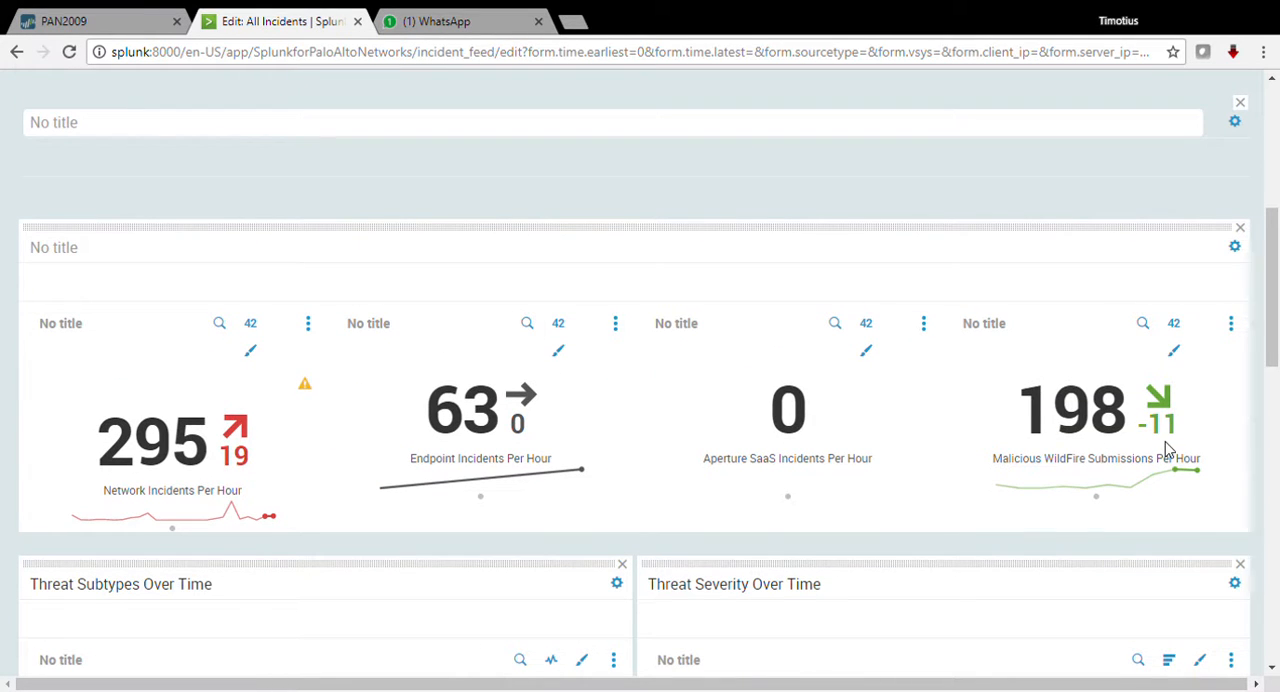
pyautogui.scroll(5, 187, 398)
pyautogui.click(1220, 151)
# Step: Review the restyled threat charts, and open the details behind the Malicious WildFire Submissions Per Hour count
pyautogui.scroll(-2, 475, 500)
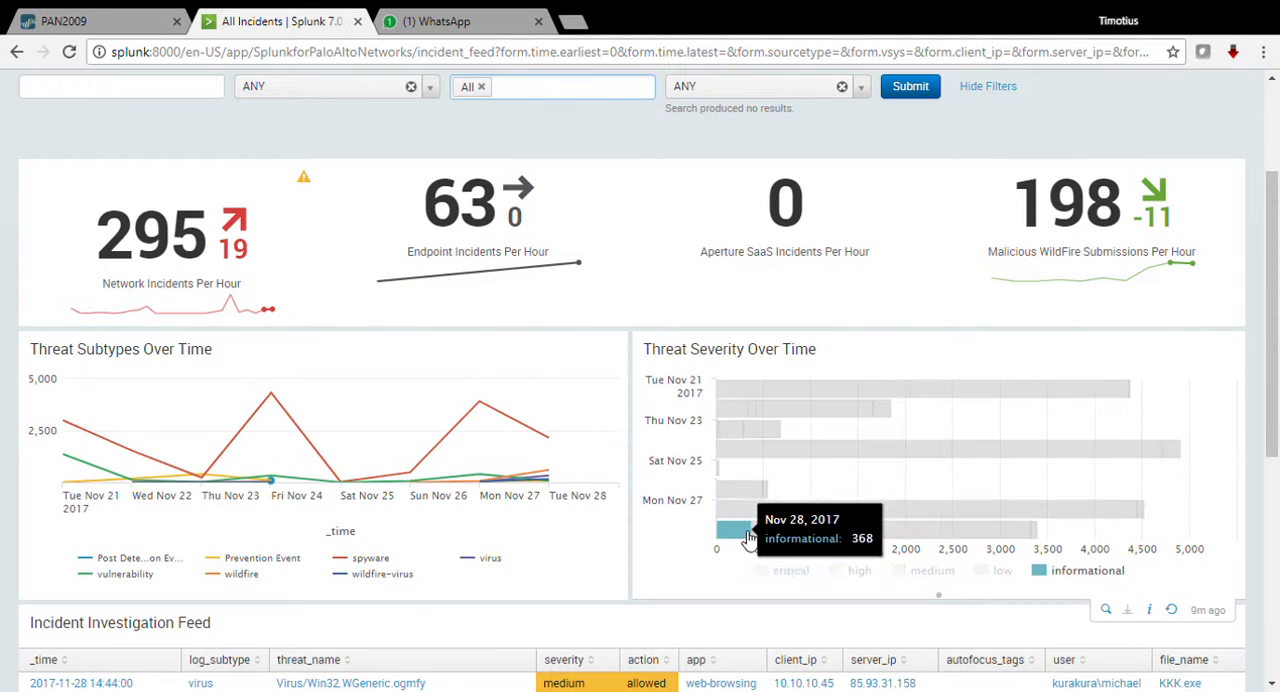
pyautogui.scroll(-3, 966, 417)
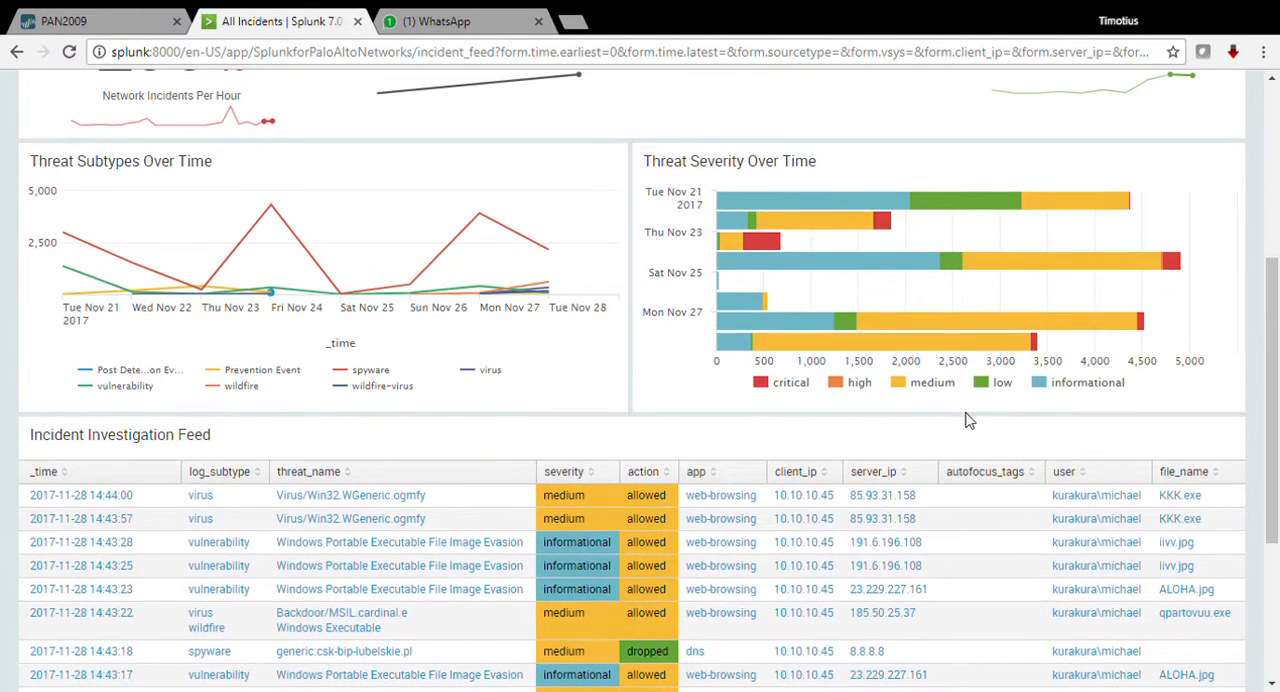
pyautogui.scroll(4, 894, 494)
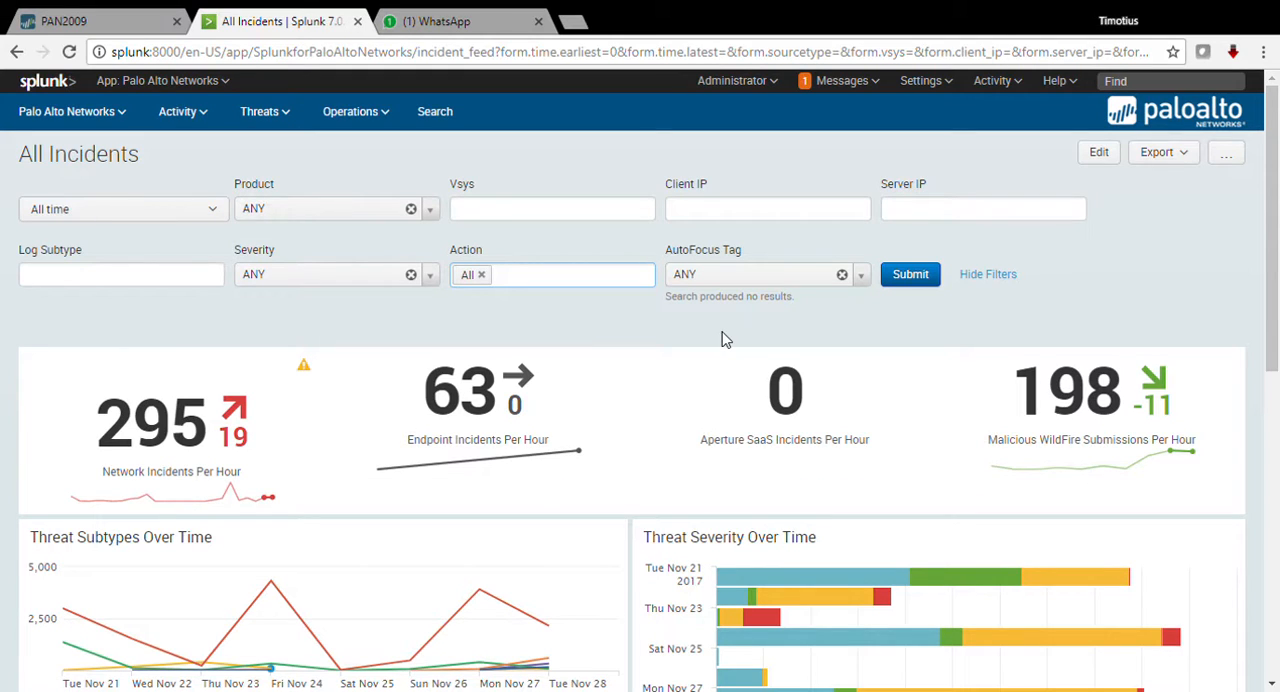
pyautogui.click(1079, 420)
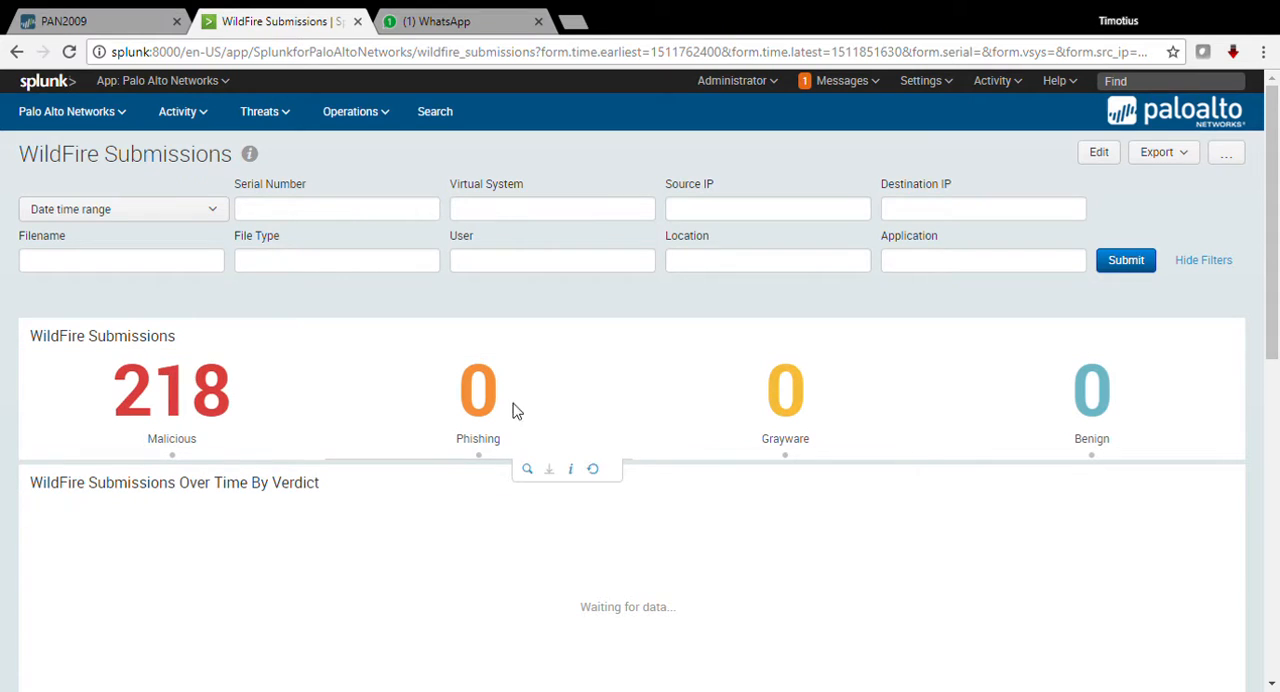
# Step: Filter the WildFire Submissions dashboard to the last 60 minutes
pyautogui.click(221, 210)
pyautogui.click(227, 243)
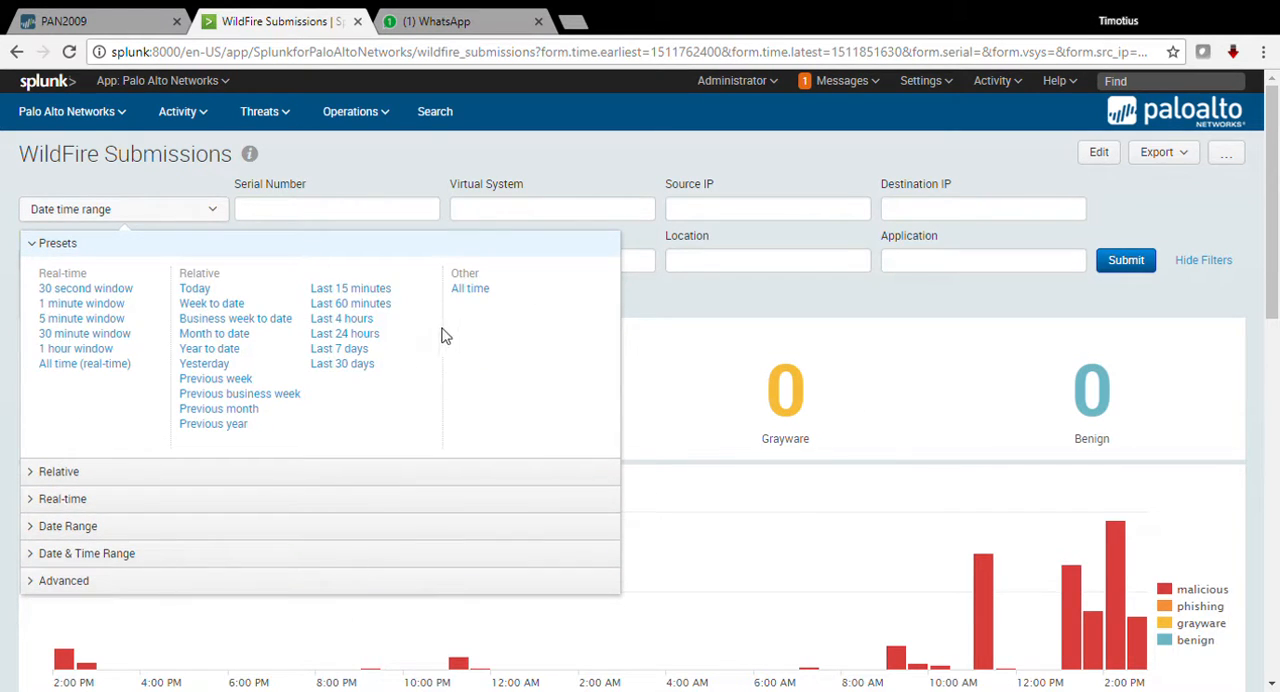
pyautogui.click(370, 302)
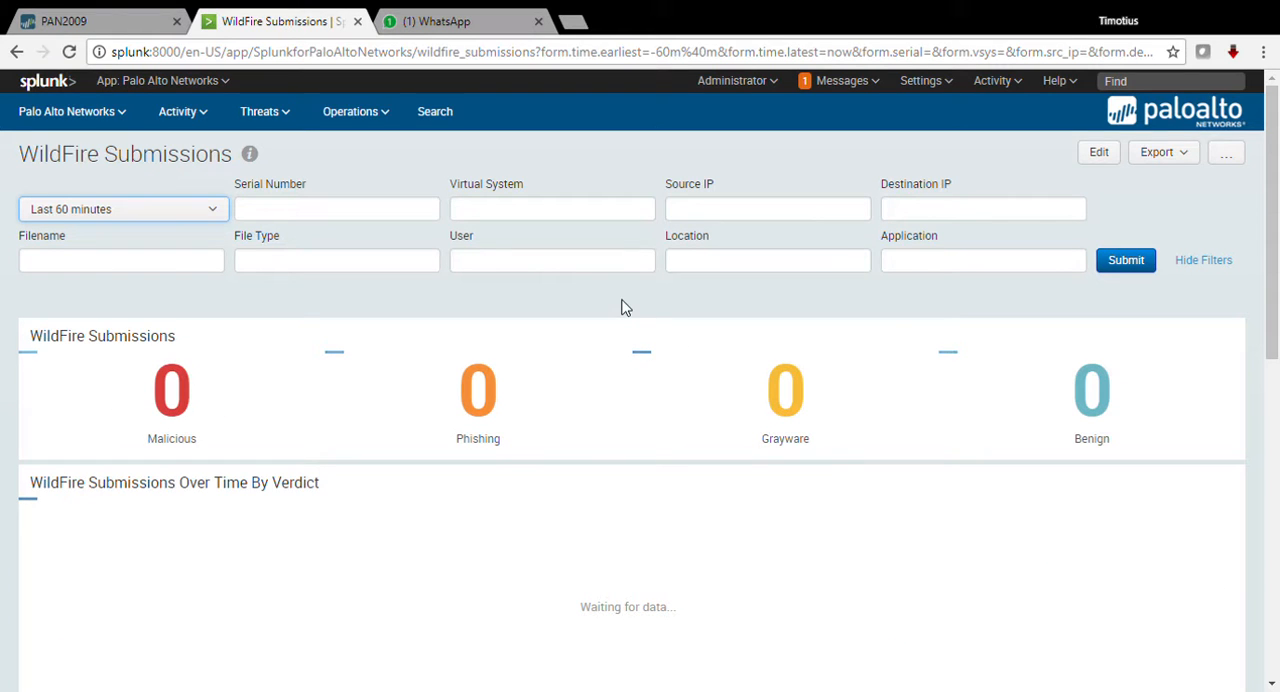
# Step: Examine the submissions by verdict over time, the top applications, file types, source locations and source IPs, and the Recent WildFire Submissions table
pyautogui.scroll(-1, 706, 322)
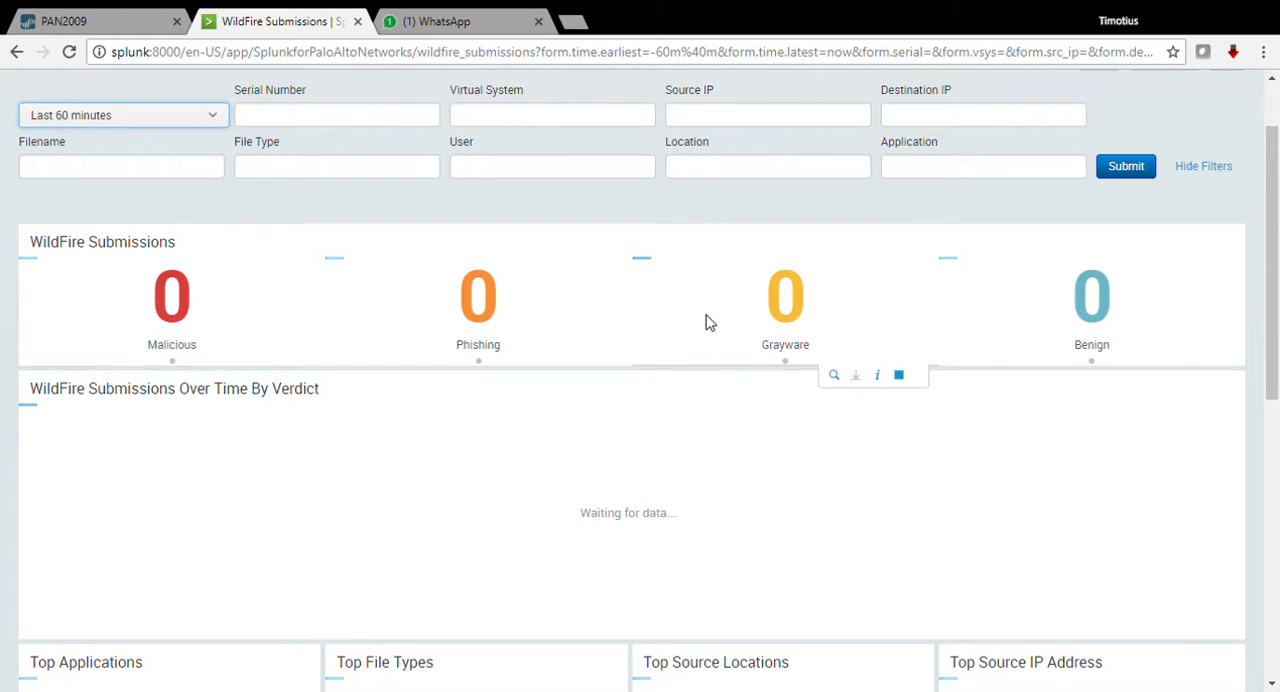
pyautogui.scroll(-1, 706, 322)
pyautogui.scroll(-1, 706, 322)
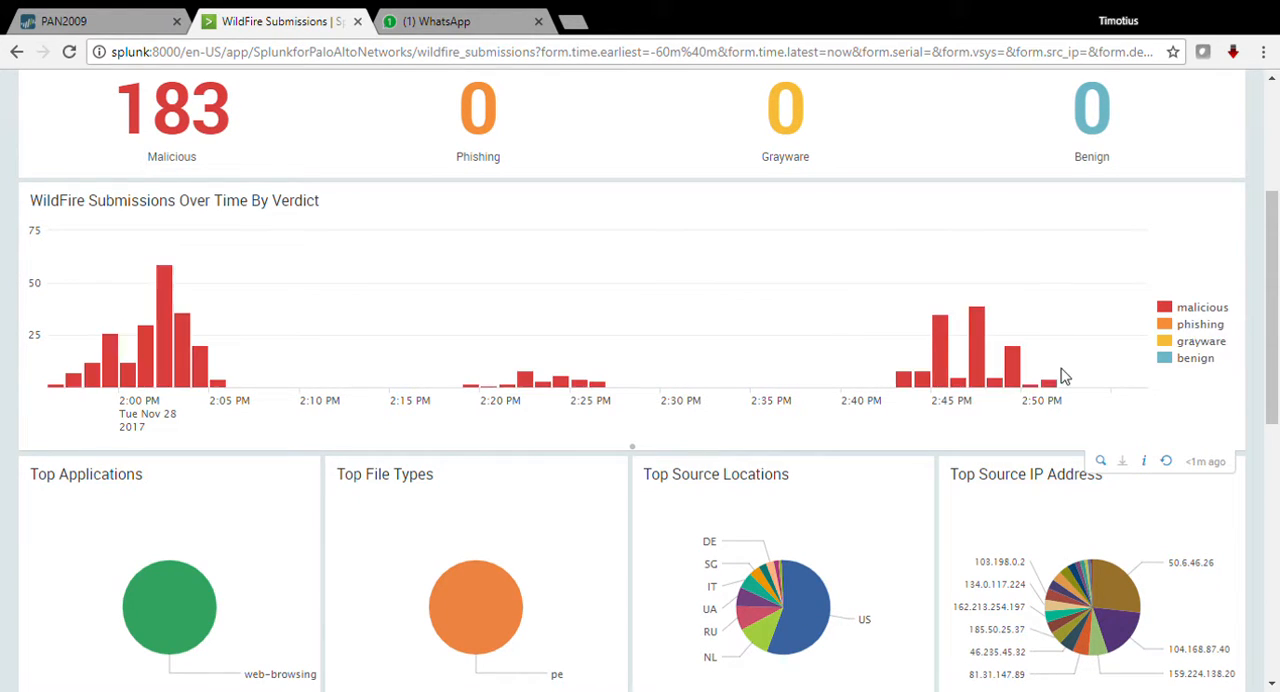
pyautogui.moveTo(1057, 391)
pyautogui.scroll(-1, 948, 397)
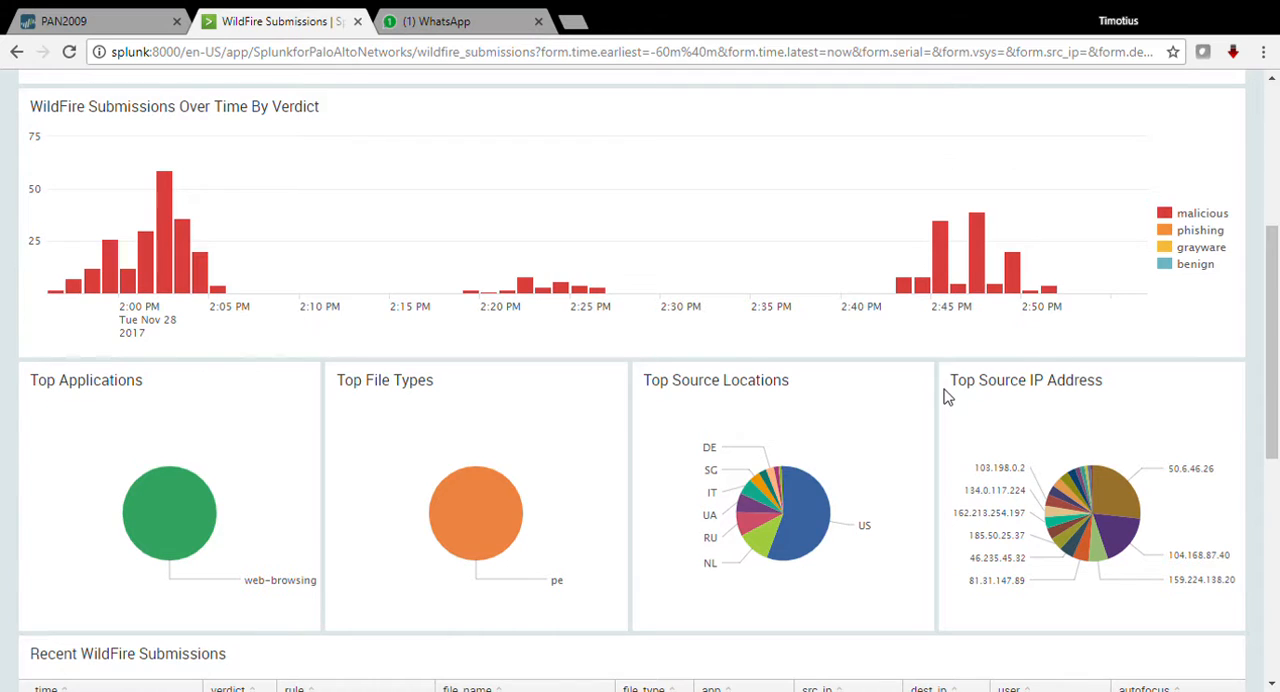
pyautogui.scroll(-2, 948, 397)
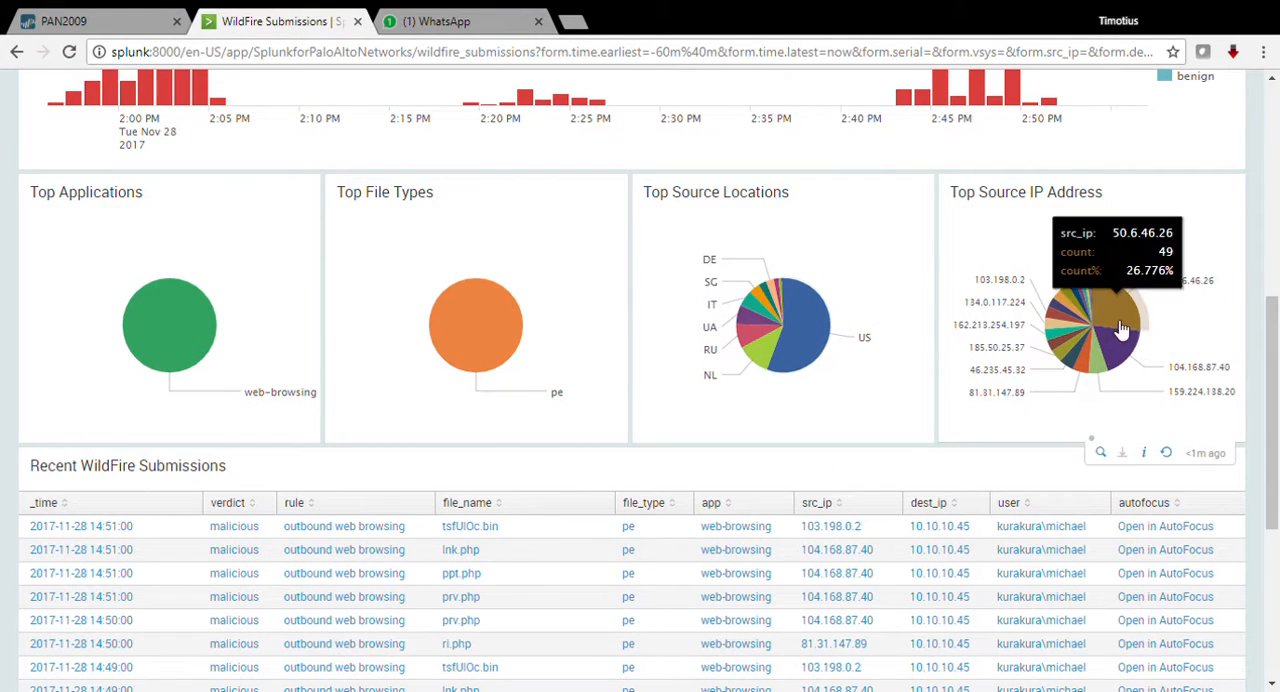
pyautogui.scroll(-3, 1003, 386)
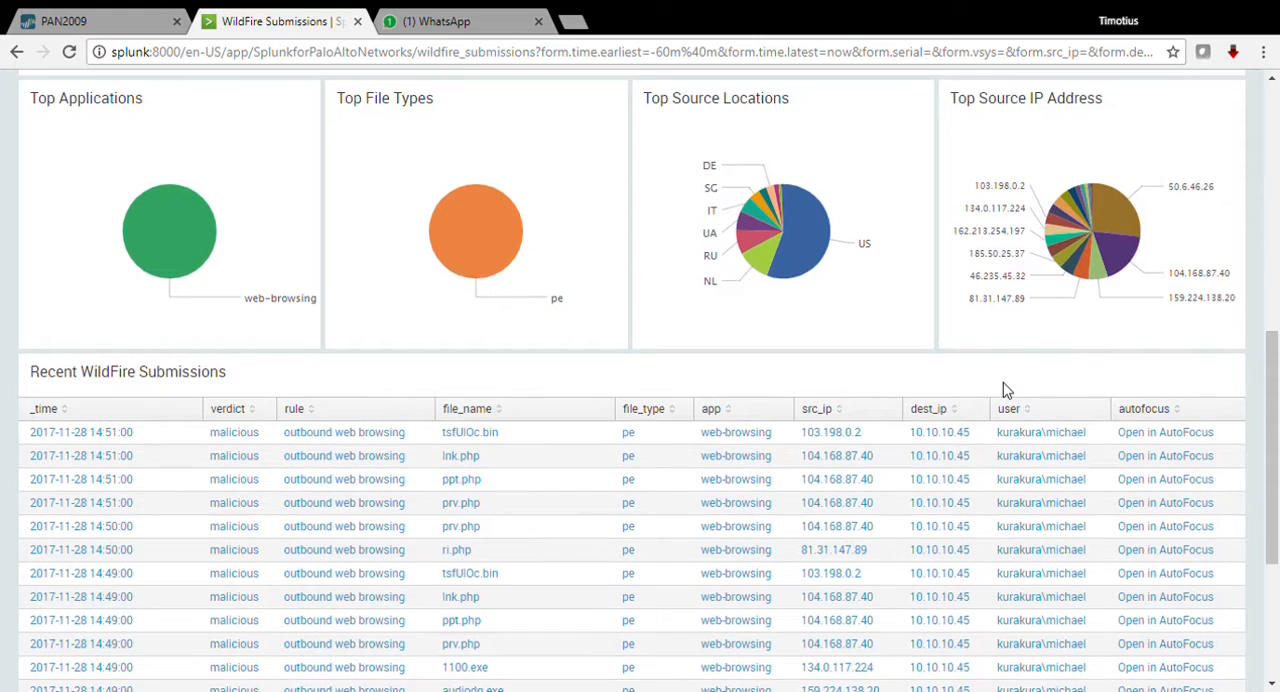
pyautogui.scroll(-1, 1003, 386)
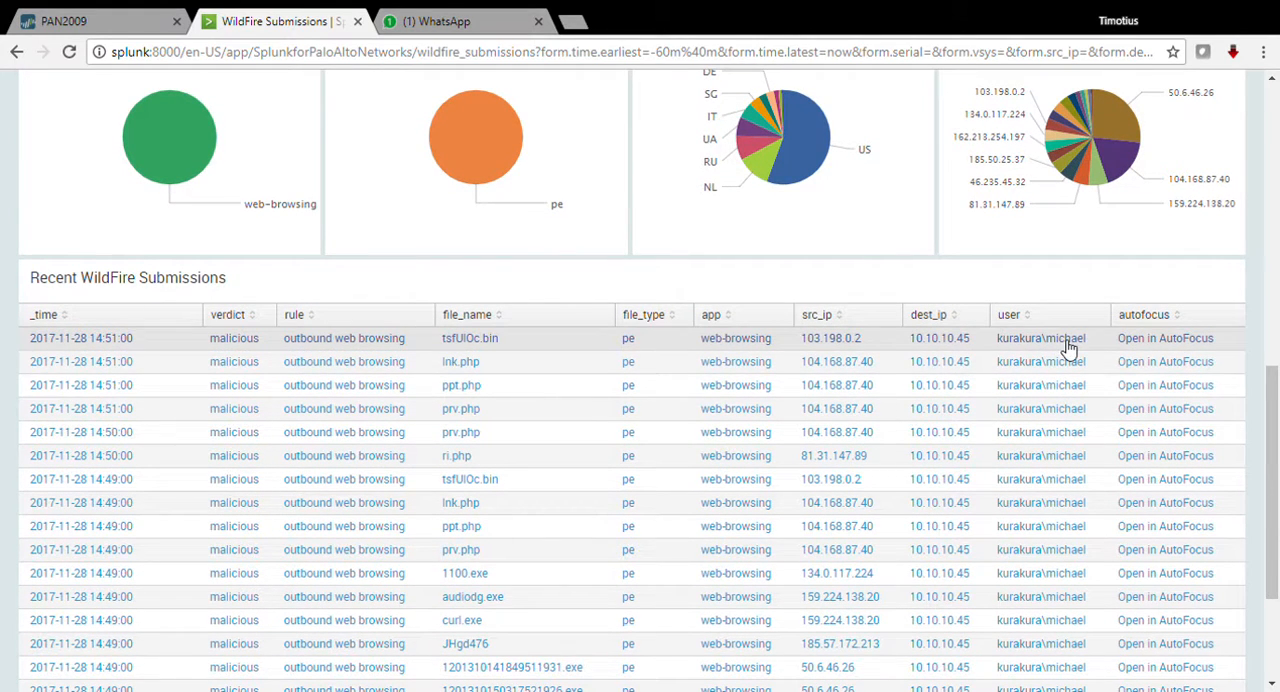
pyautogui.scroll(-2, 1068, 345)
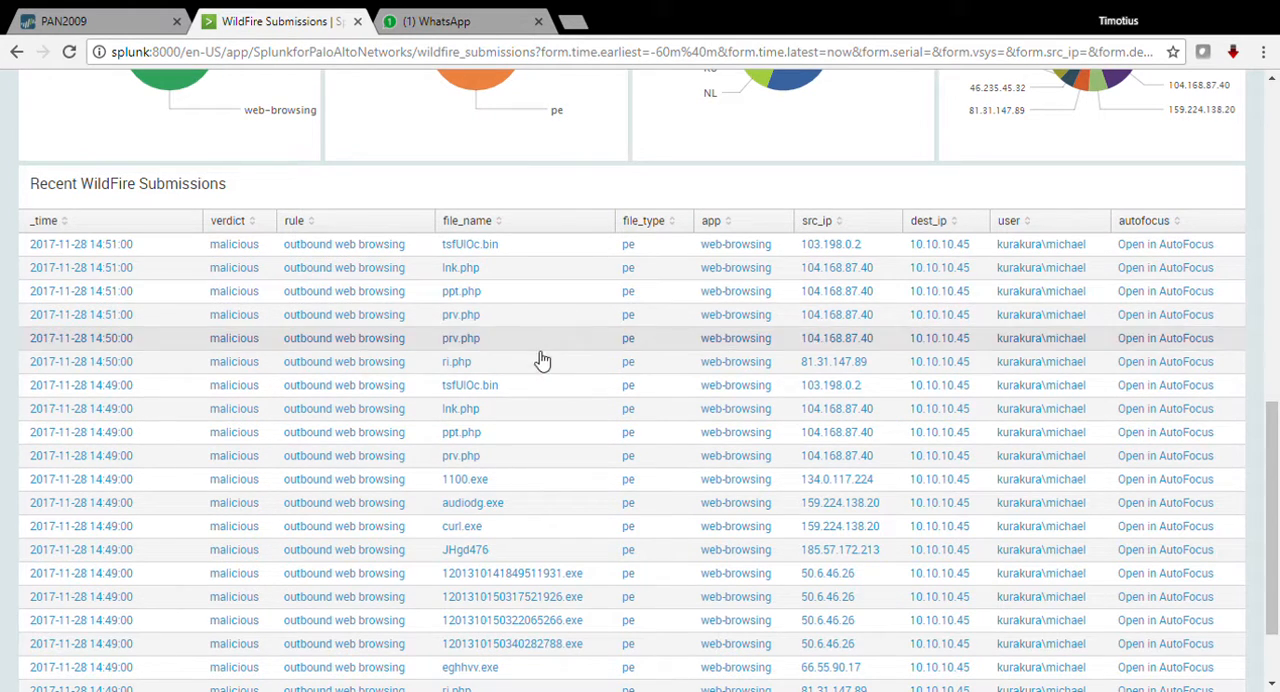
pyautogui.scroll(-1, 630, 514)
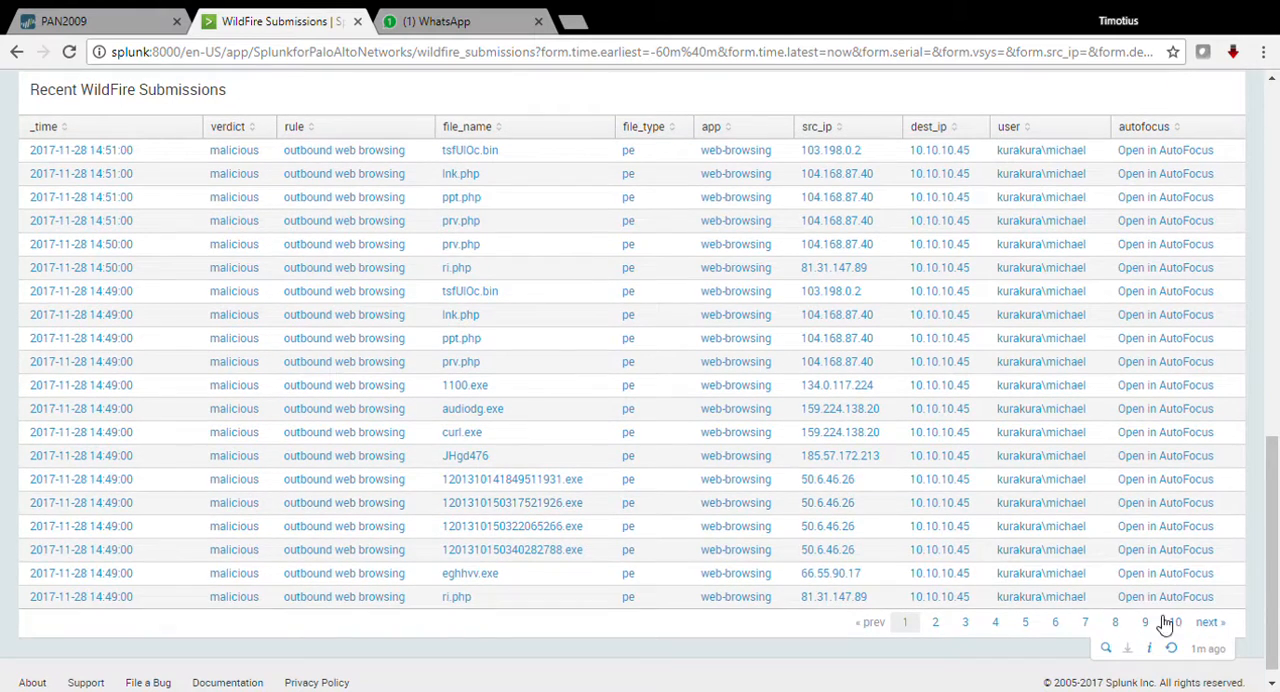
# Step: Browse pages 5 to 10 of the Recent WildFire Submissions table to check the submitted files, source IPs and users
pyautogui.click(1056, 622)
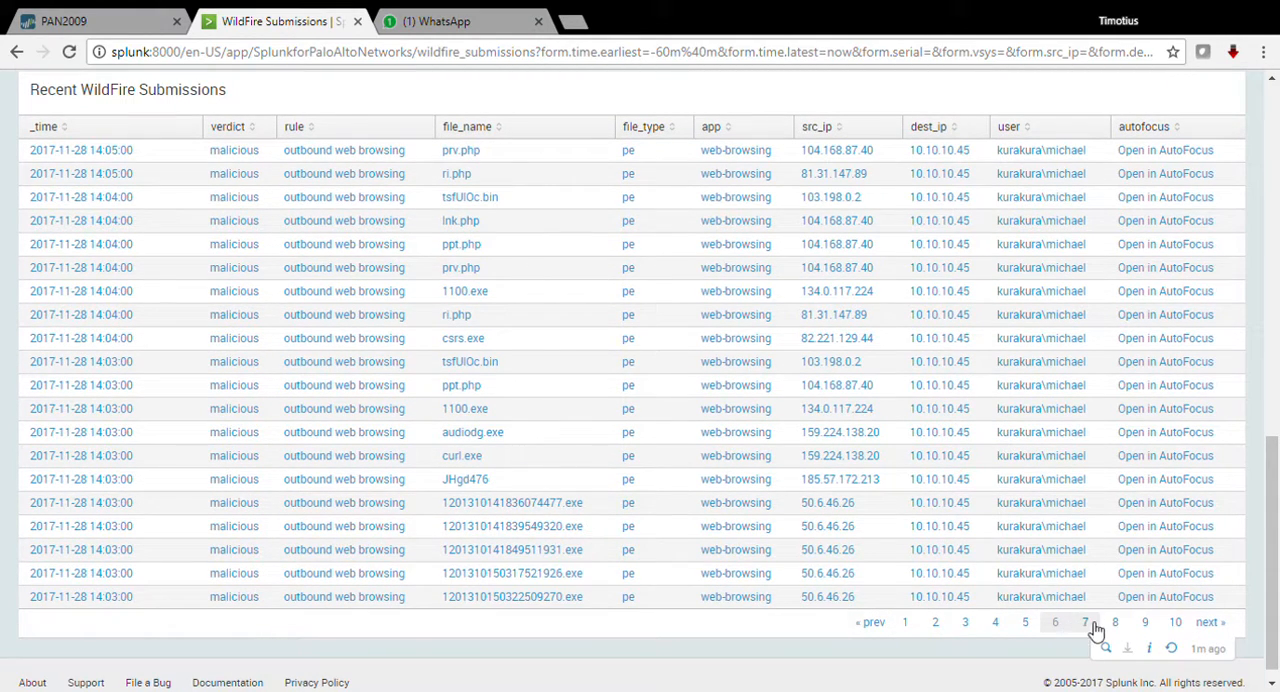
pyautogui.click(1093, 624)
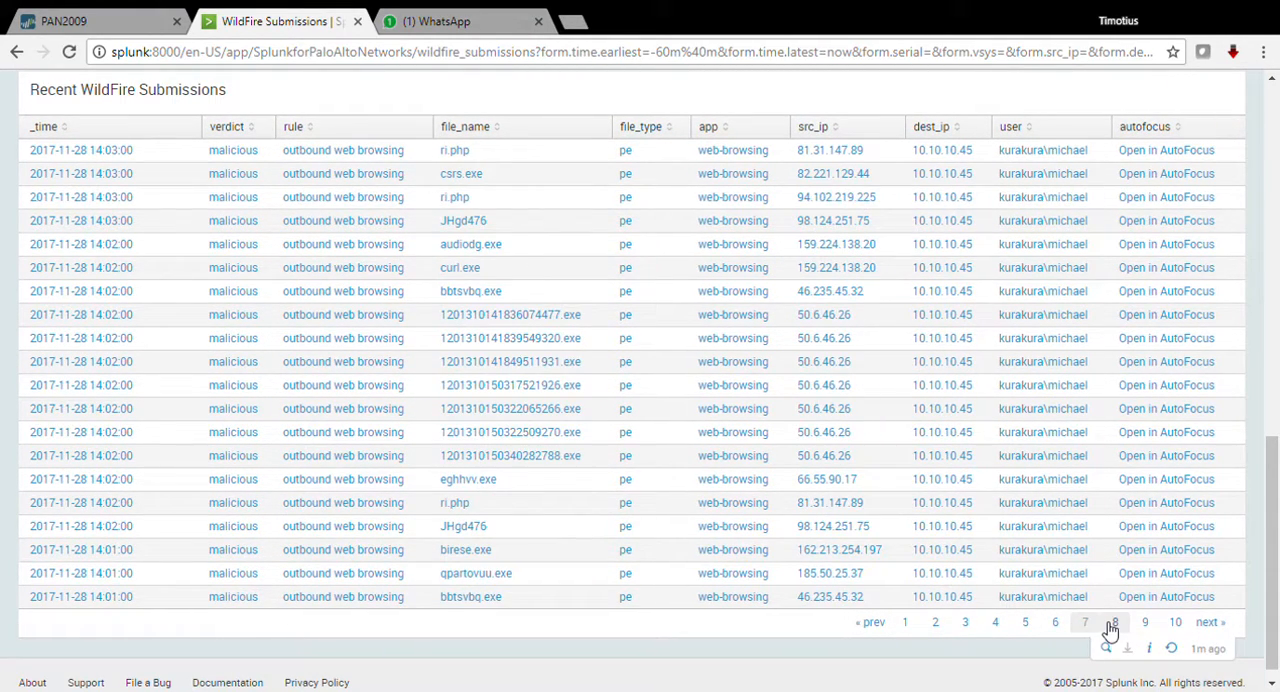
pyautogui.click(1113, 624)
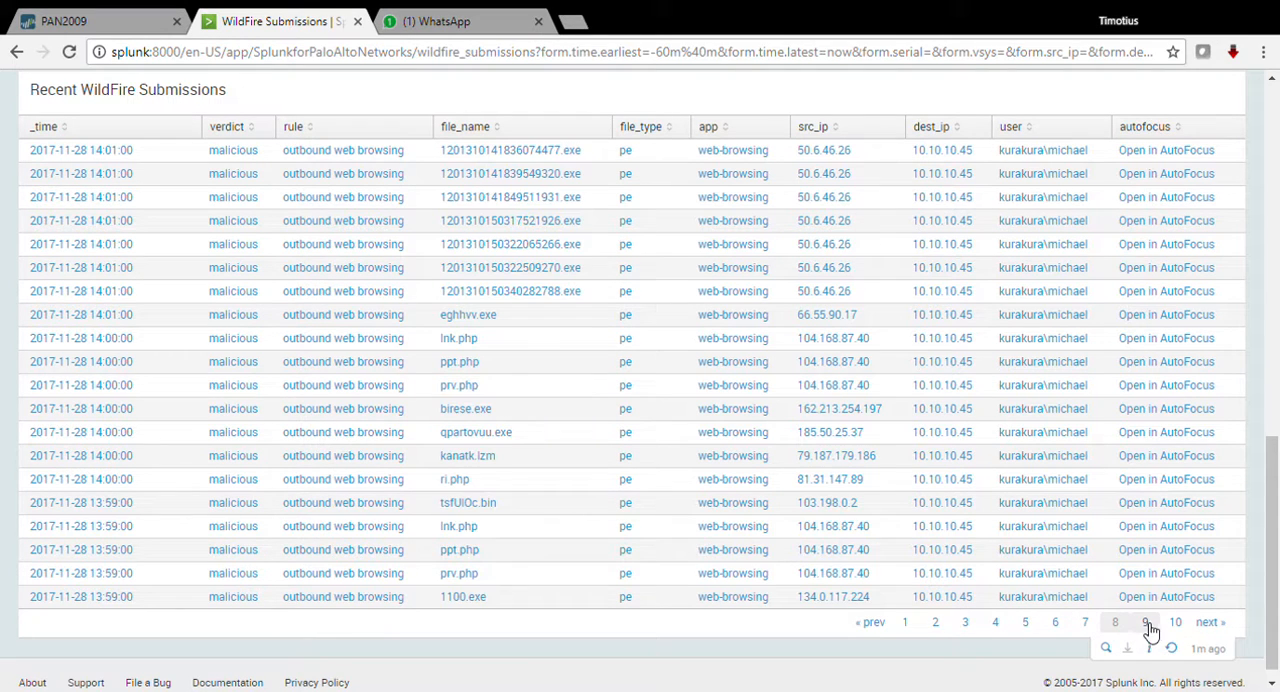
pyautogui.click(1147, 626)
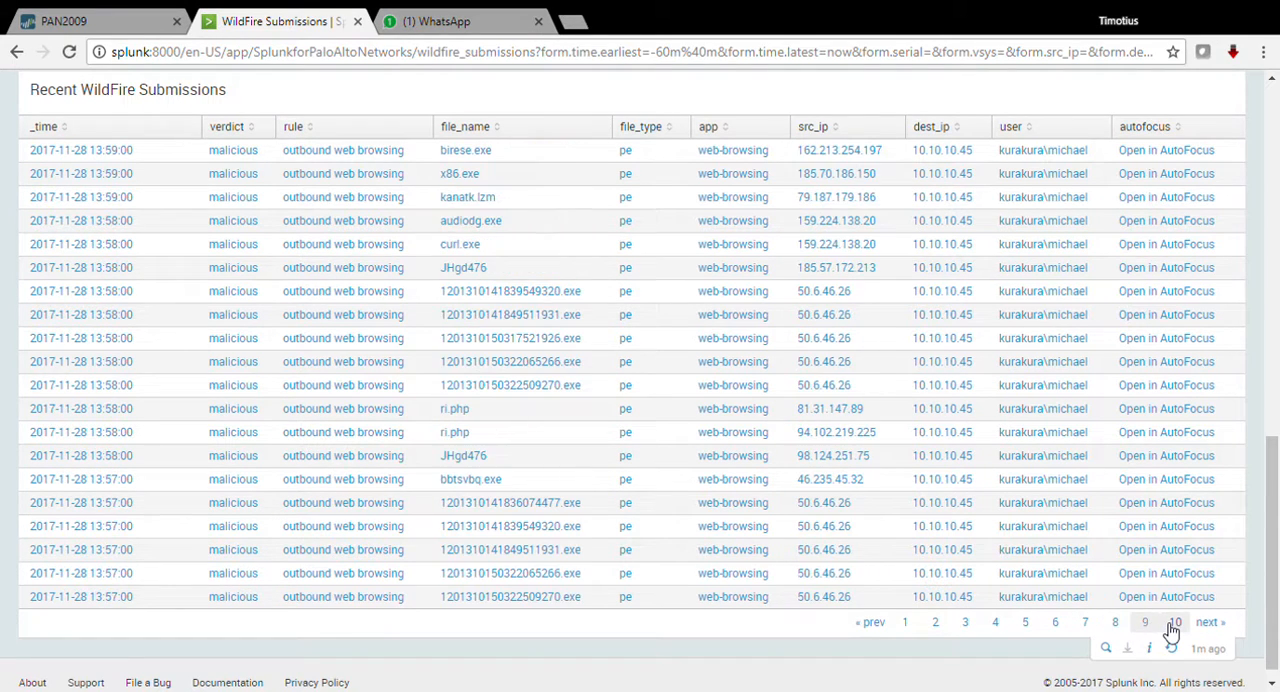
pyautogui.click(1174, 625)
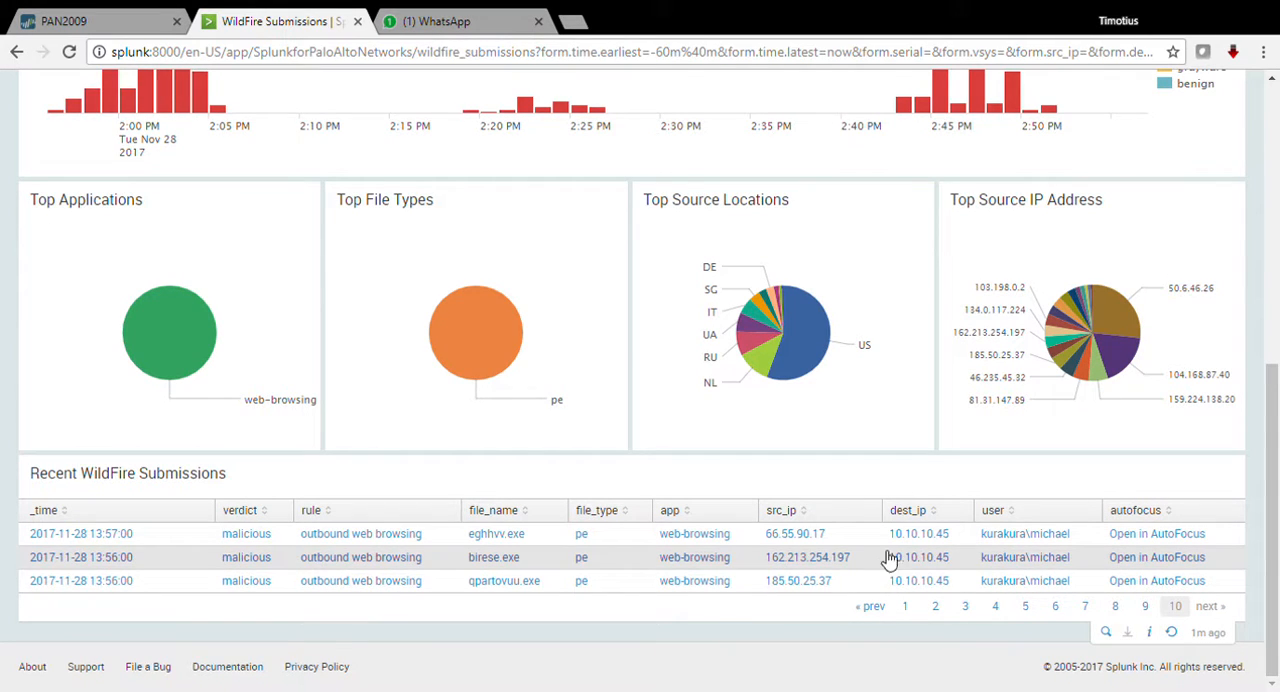
pyautogui.click(1027, 606)
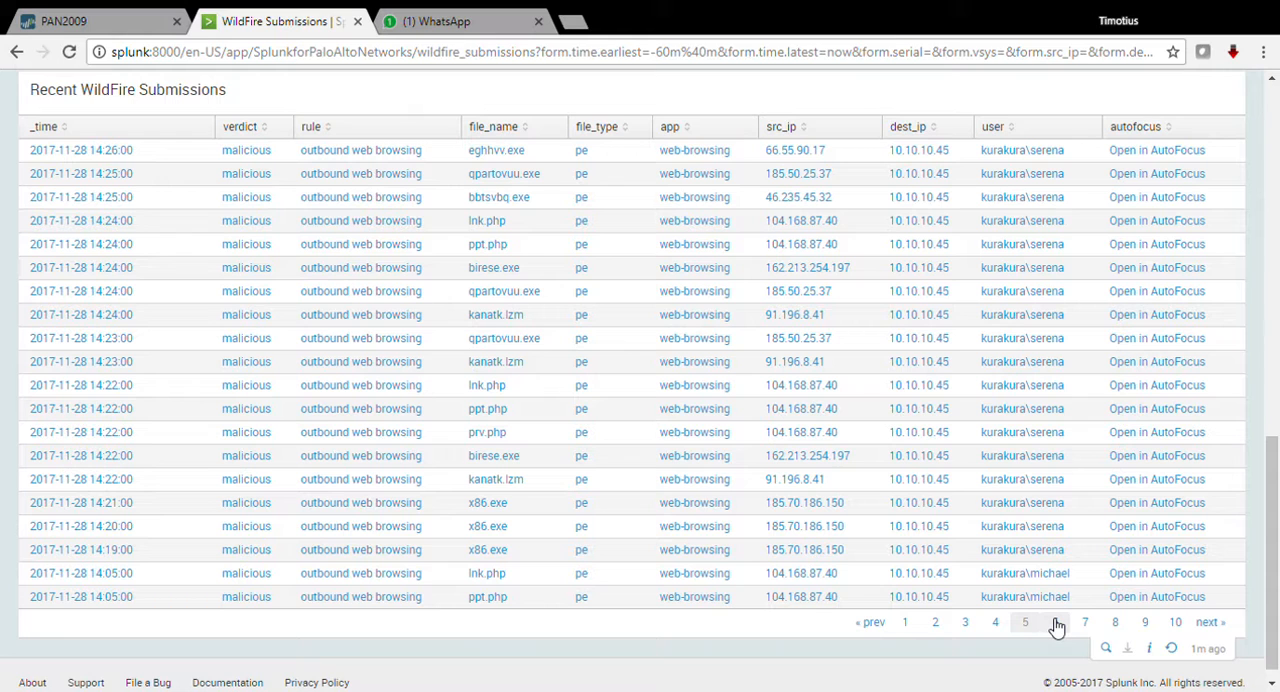
pyautogui.click(1055, 624)
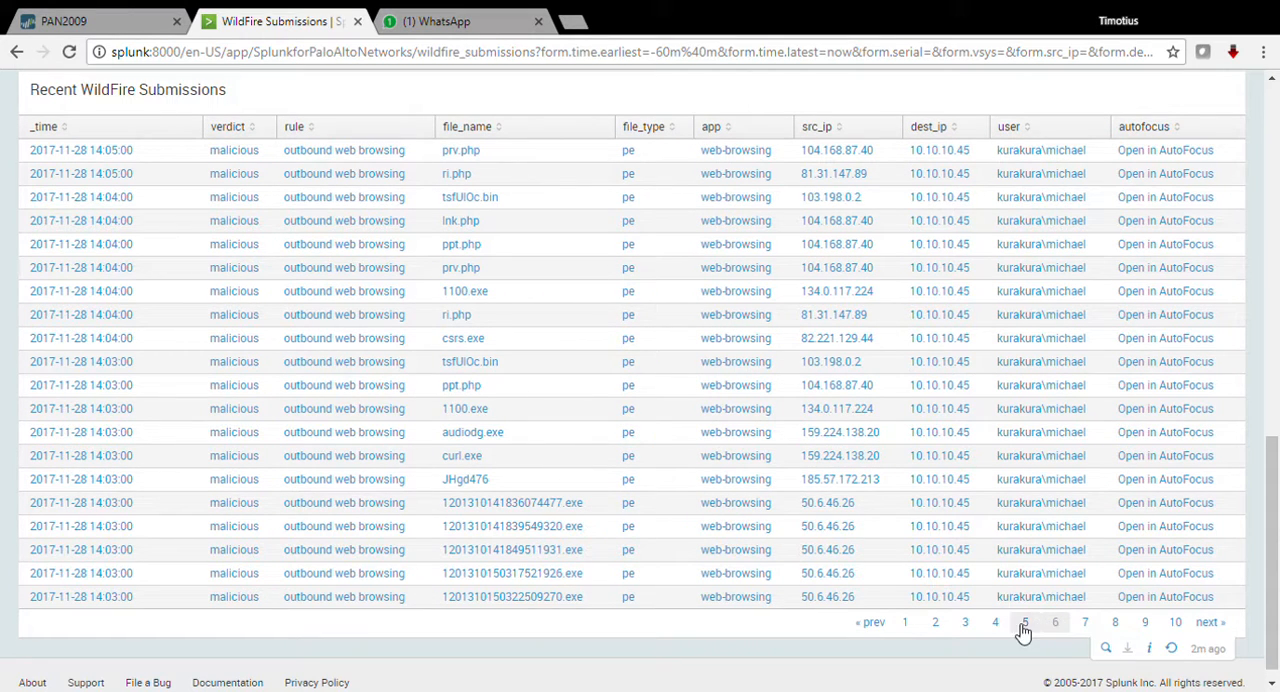
# Step: Go back through pages 4 to 1 of the recent submissions, and open the audiodg.exe entry in AutoFocus
pyautogui.click(968, 624)
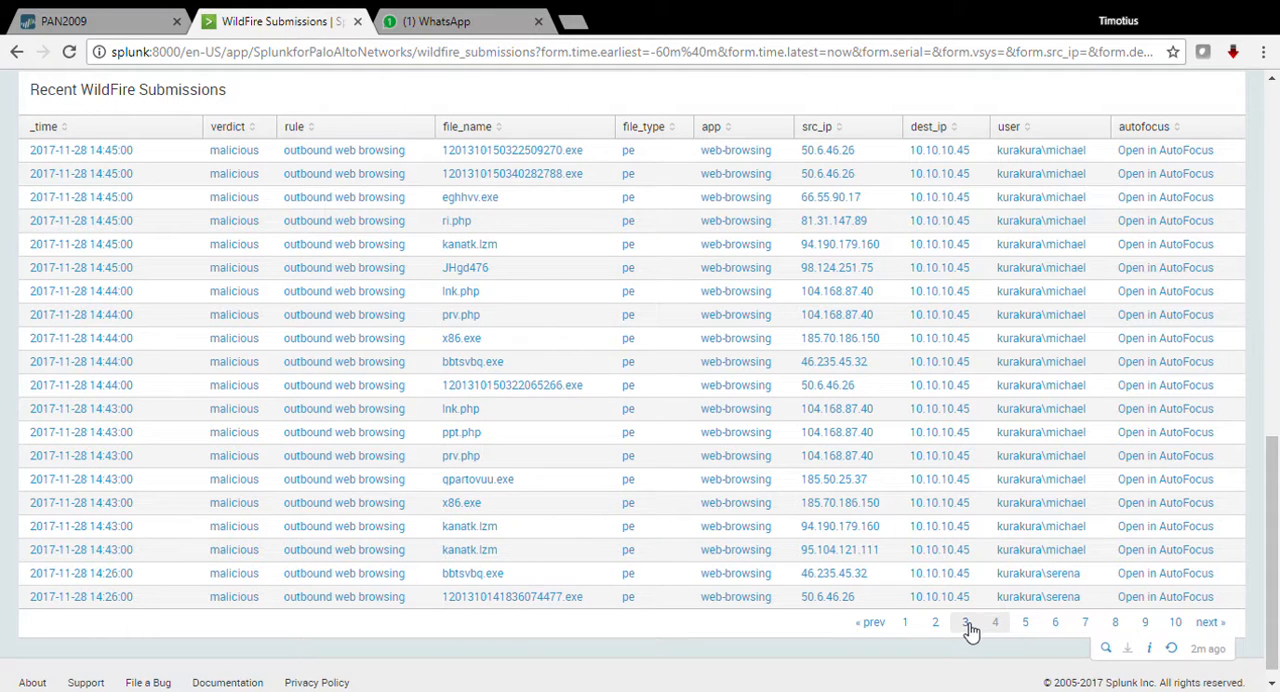
pyautogui.click(965, 624)
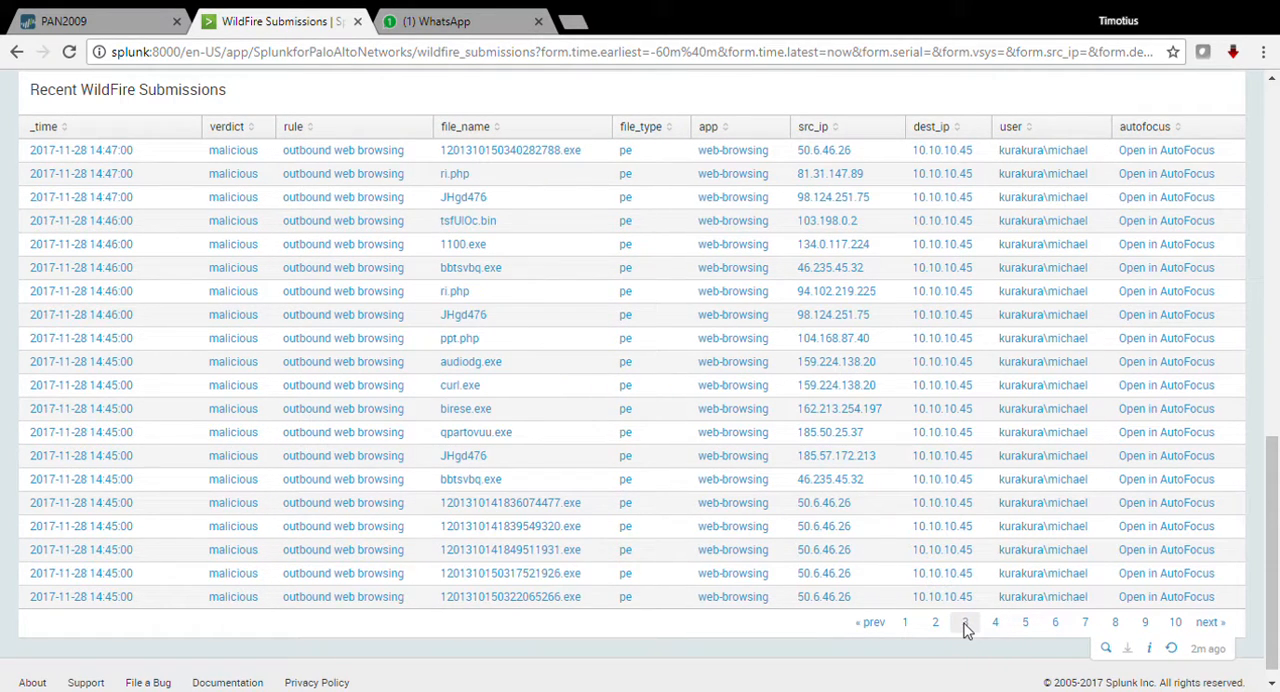
pyautogui.click(934, 626)
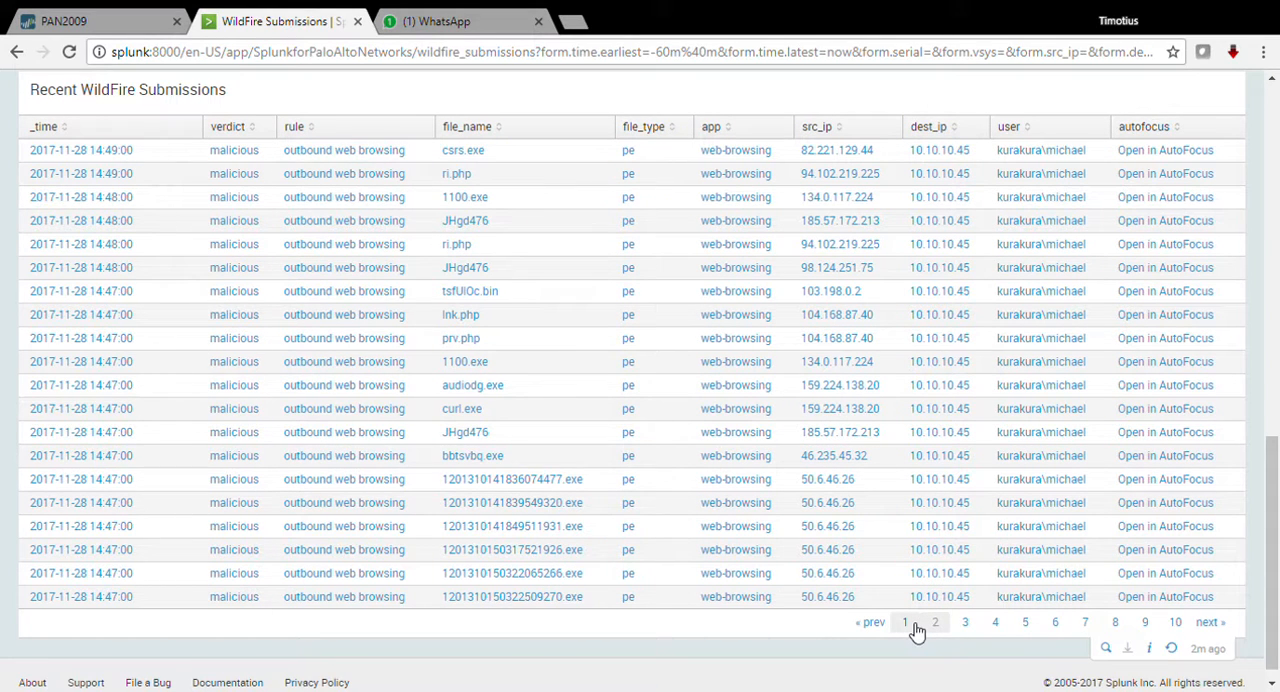
pyautogui.click(908, 625)
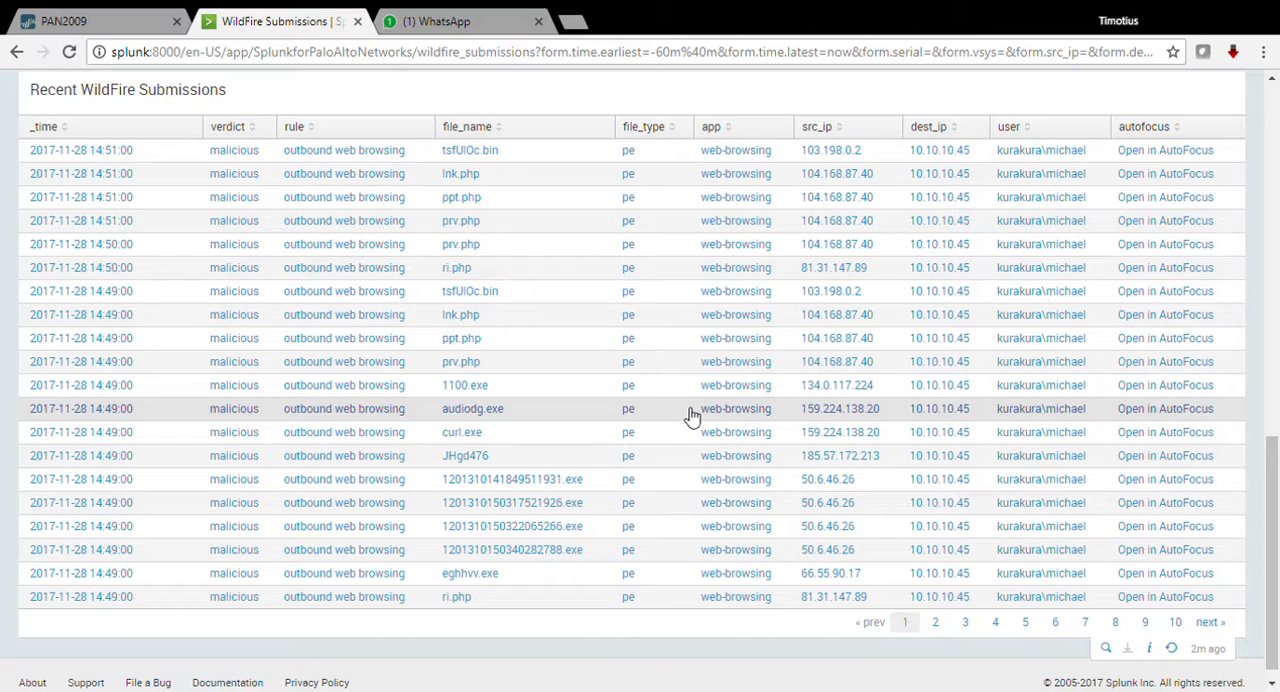
pyautogui.click(1167, 410)
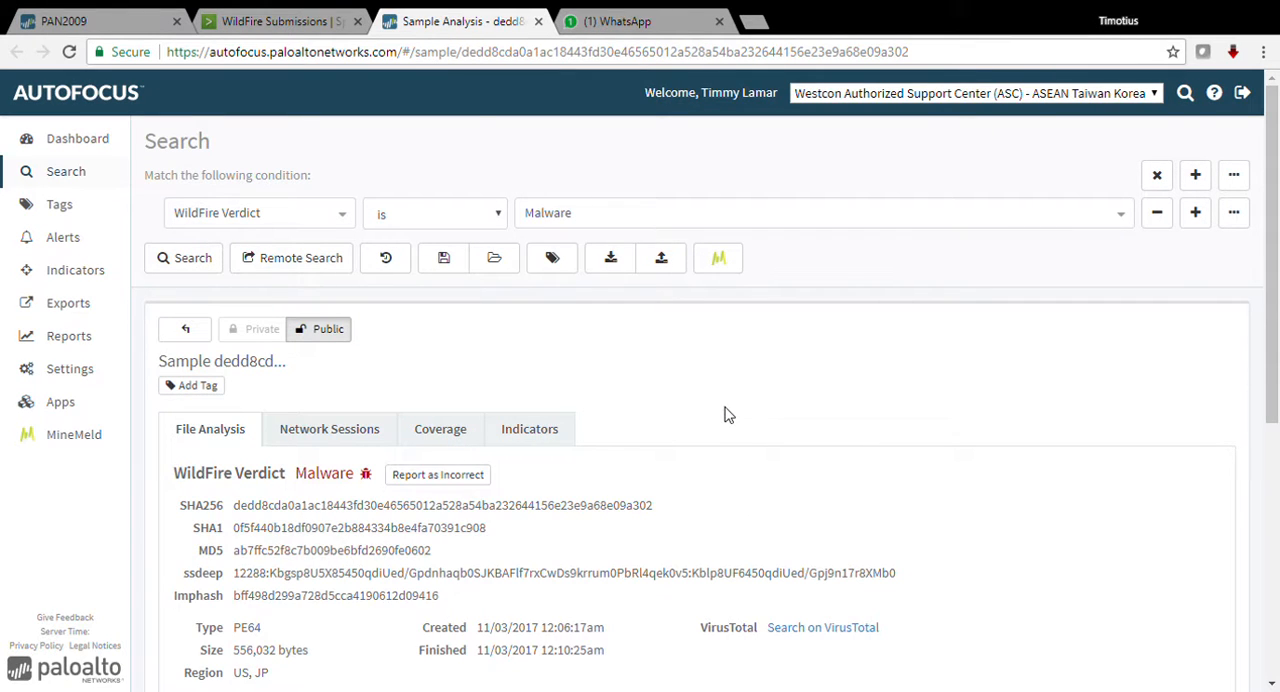
# Step: Close the current sample, open the 1100.exe submission in AutoFocus, and check its InitialSystemDataEnumeration, InteractWithAddressBook and IPAddressLookup tags
pyautogui.click(538, 21)
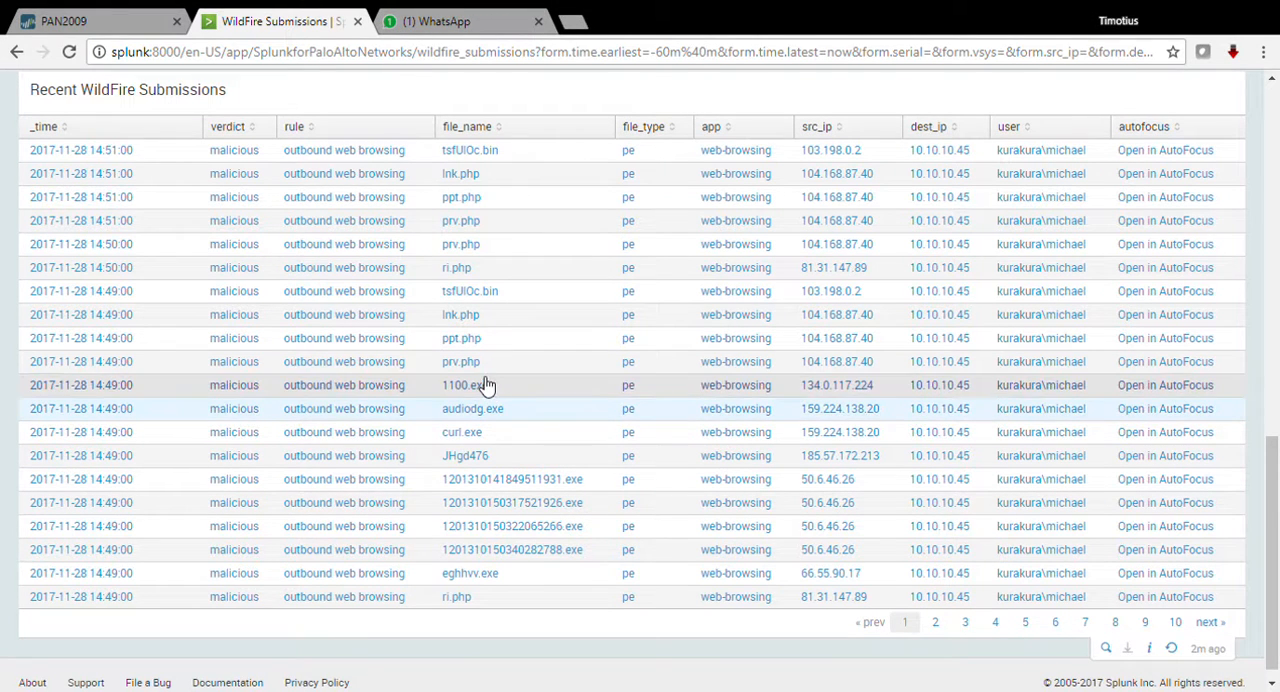
pyautogui.click(1178, 388)
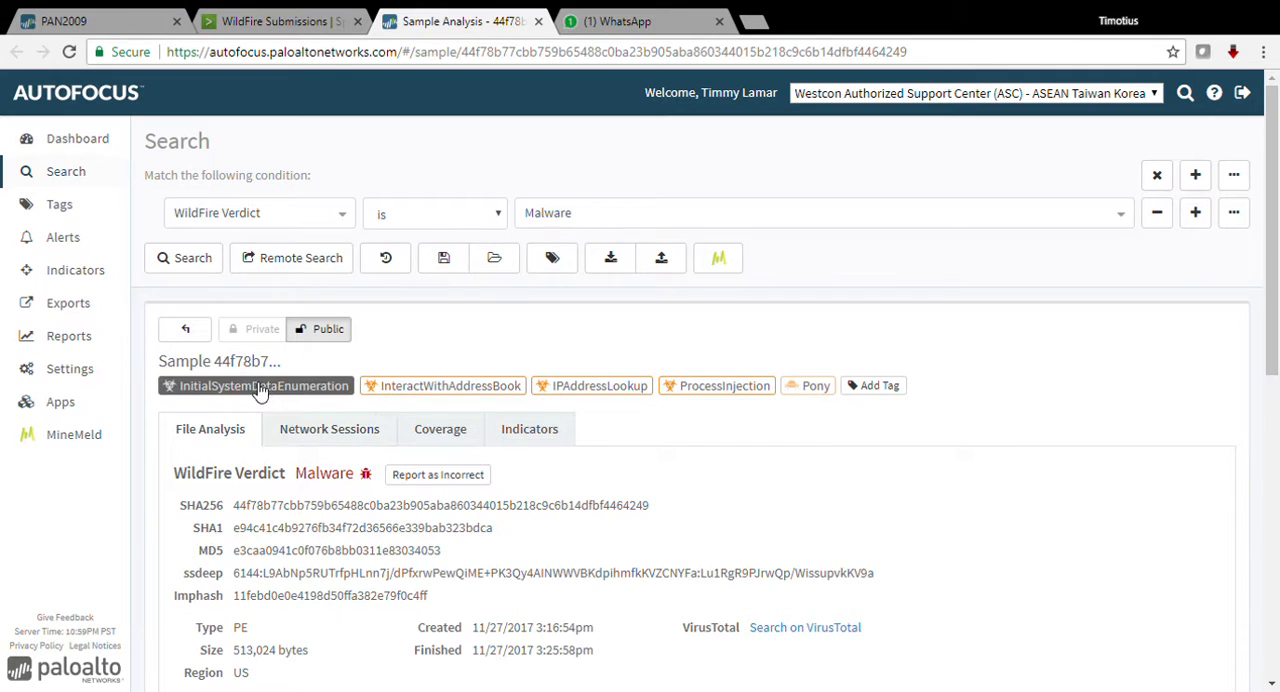
pyautogui.moveTo(258, 388)
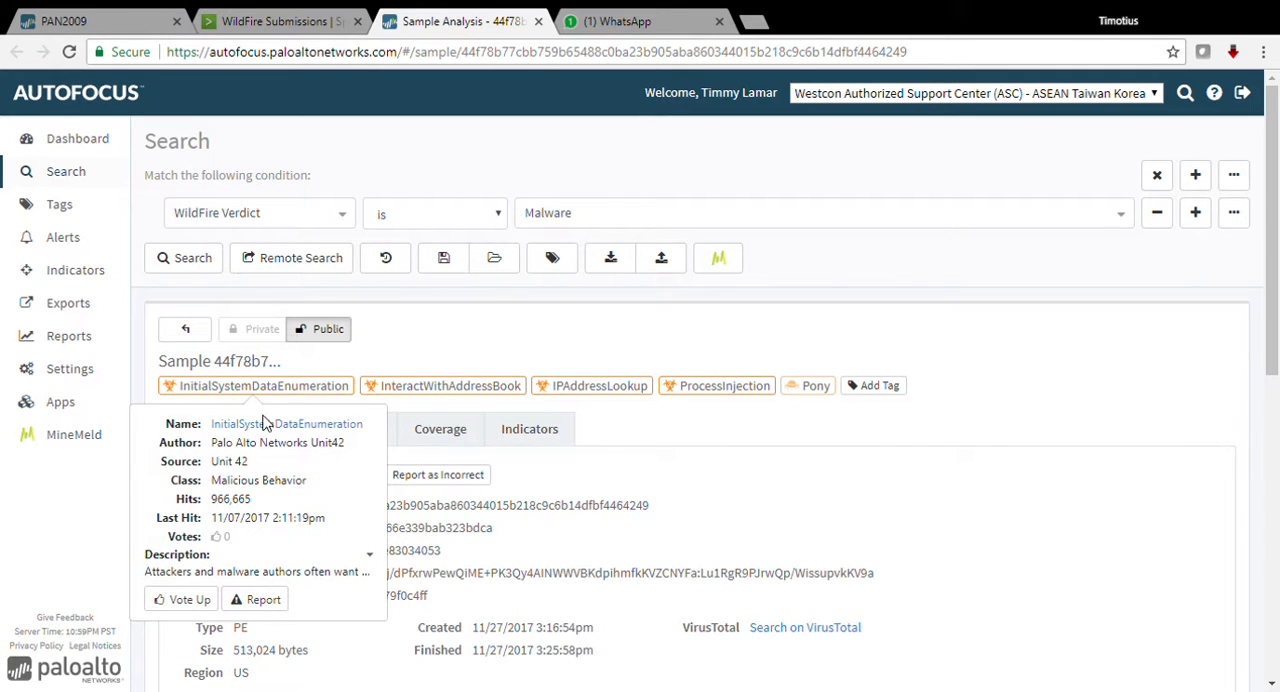
pyautogui.moveTo(443, 394)
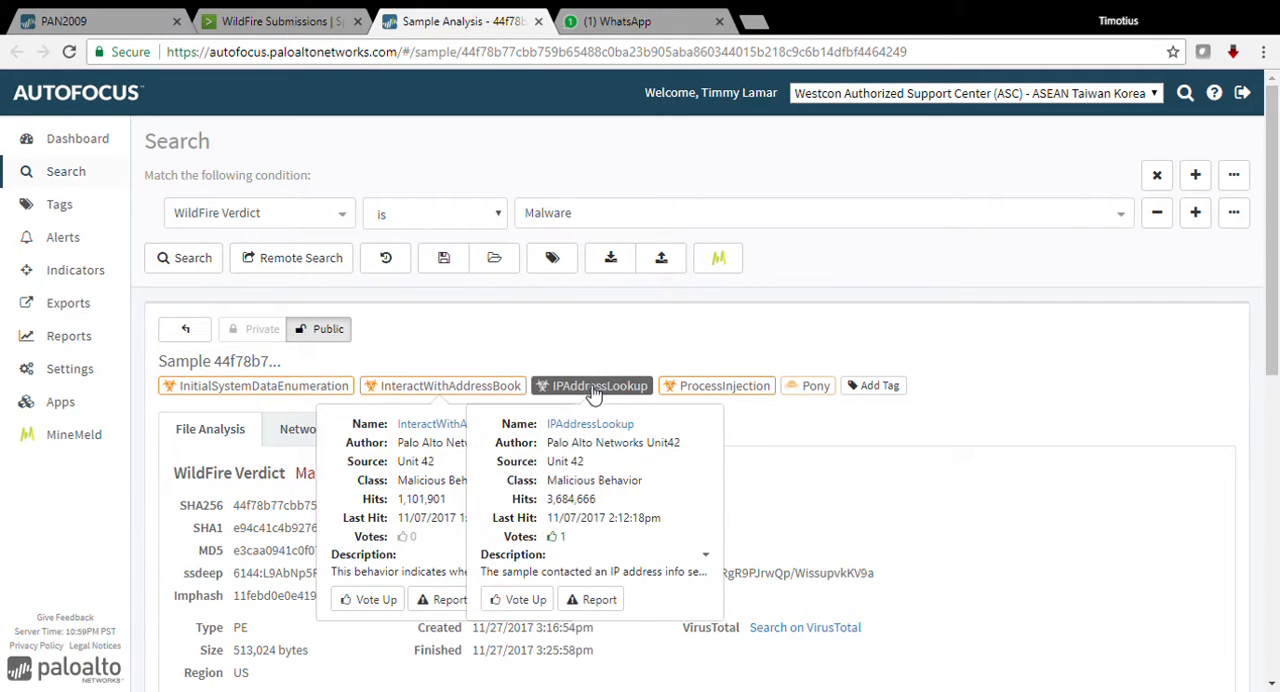
# Step: Open the sample's ProcessInjection tag details and examine the tag class, description, references and matching conditions
pyautogui.moveTo(730, 392)
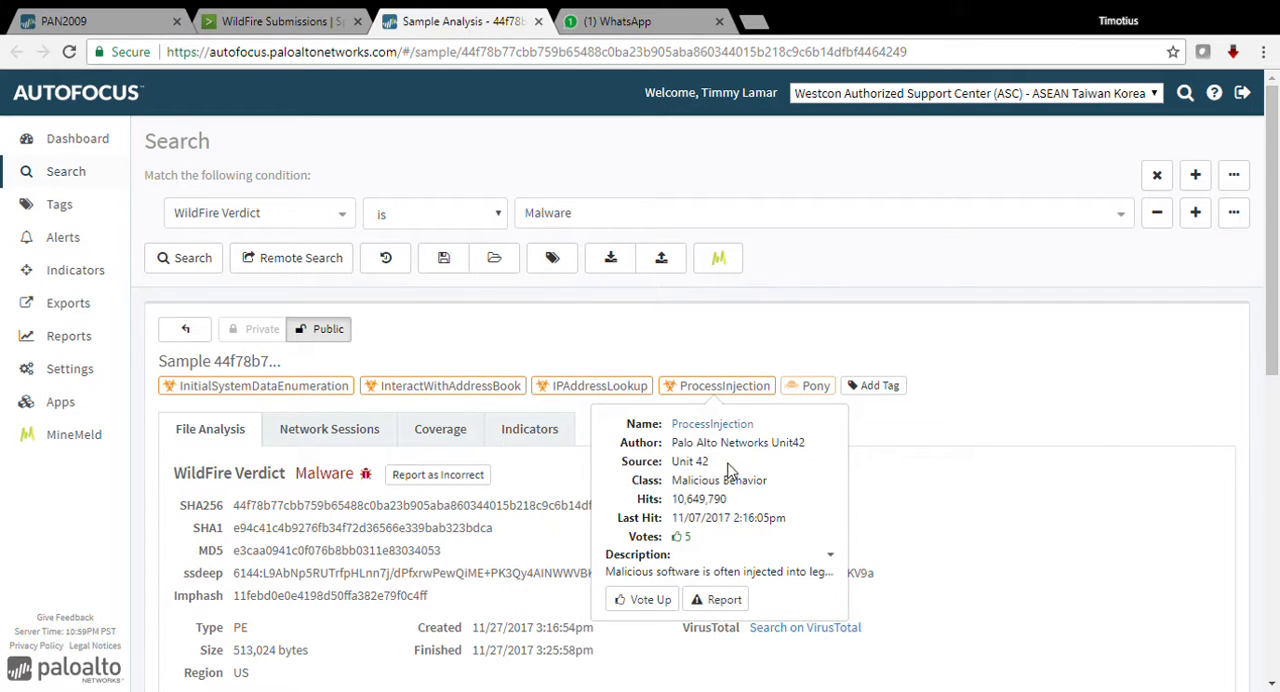
pyautogui.click(735, 430)
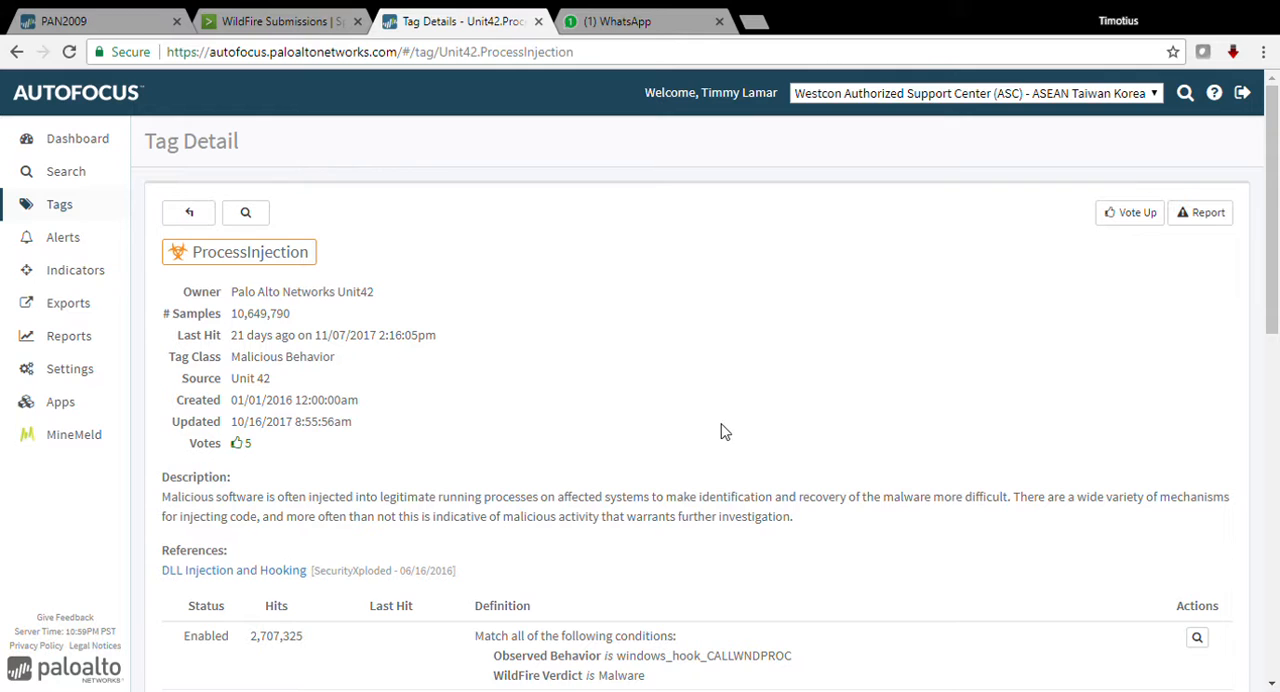
pyautogui.moveTo(229, 386); pyautogui.dragTo(281, 386)
pyautogui.click(290, 385)
pyautogui.scroll(-5, 491, 423)
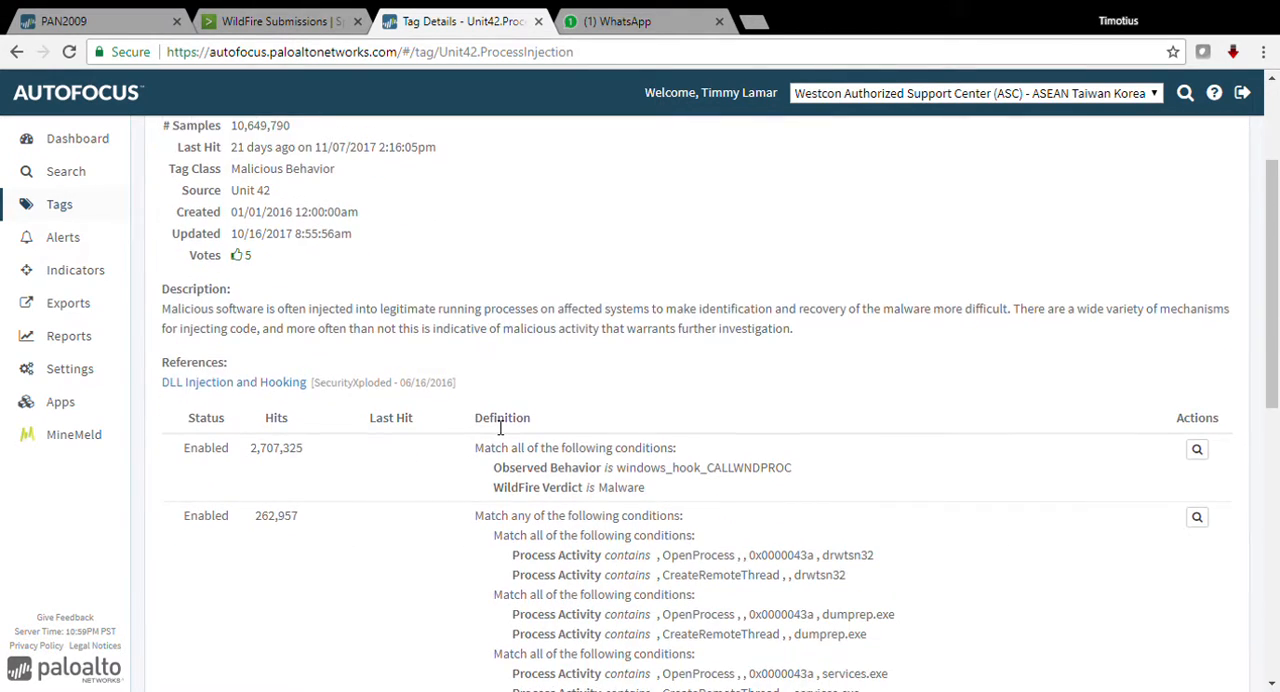
pyautogui.scroll(-2, 495, 427)
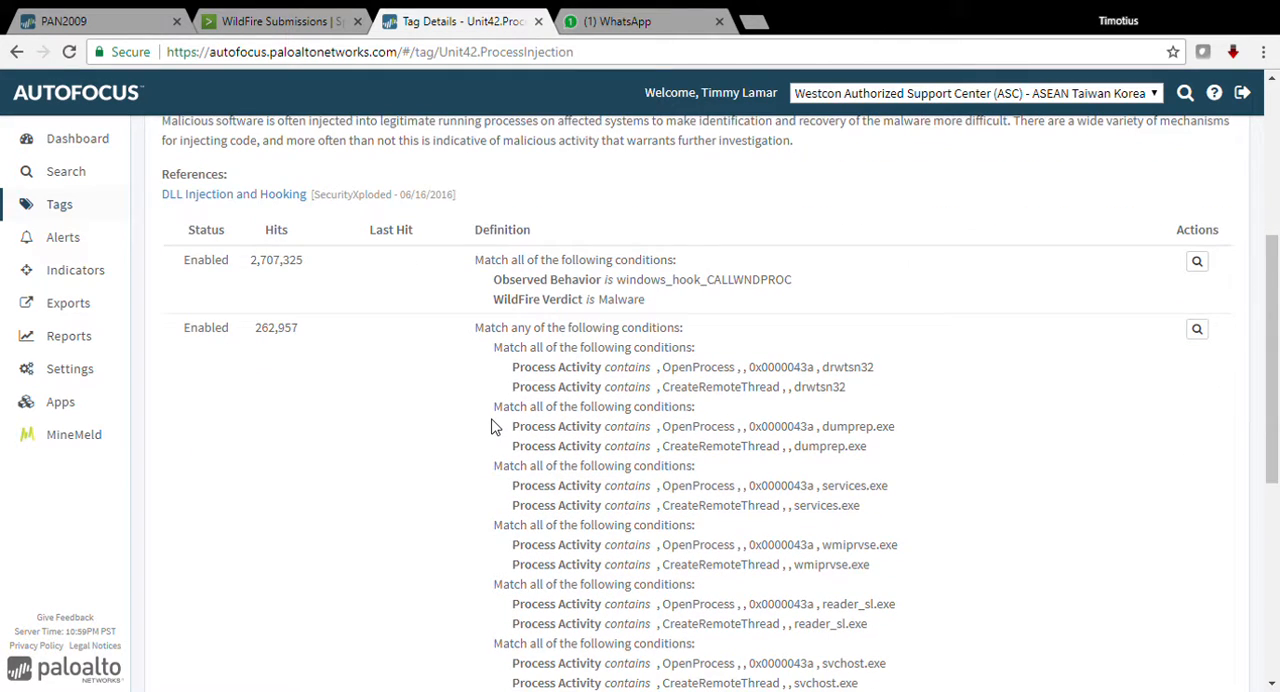
pyautogui.scroll(8, 491, 433)
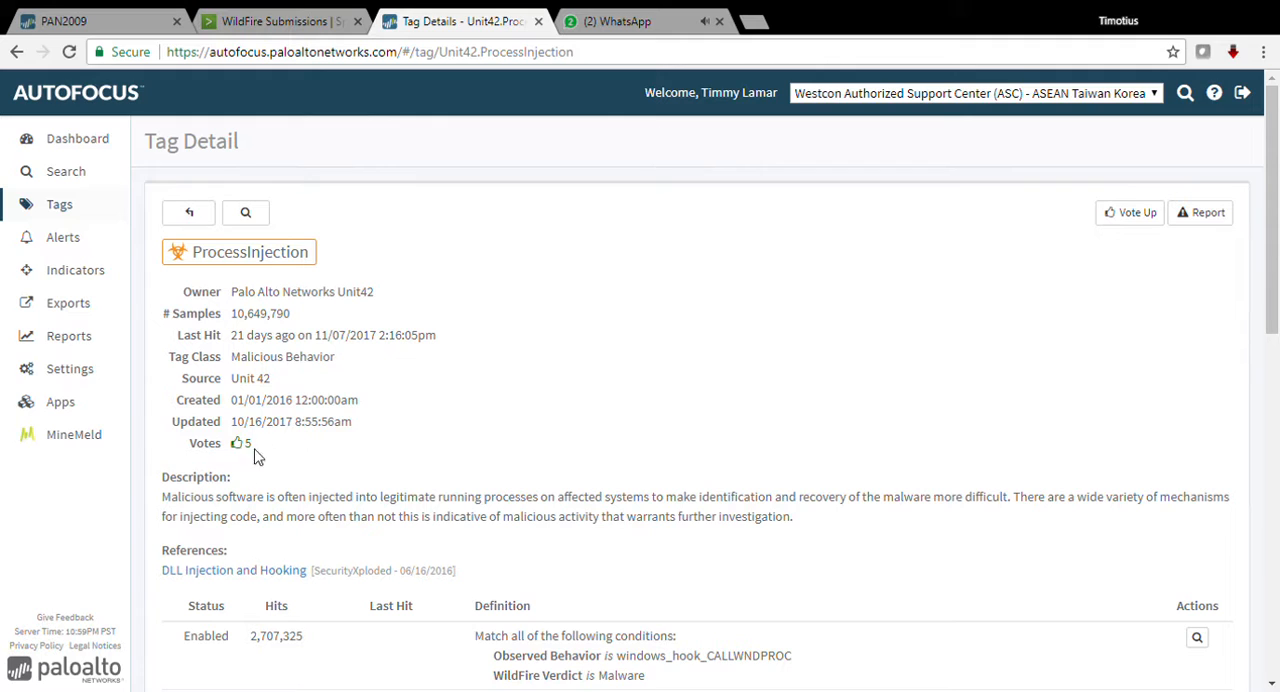
pyautogui.moveTo(171, 508); pyautogui.dragTo(826, 514)
pyautogui.click(613, 454)
# Step: Leave the tag details and reopen the 1100.exe sample in AutoFocus from the Splunk WildFire submissions table
pyautogui.click(190, 215)
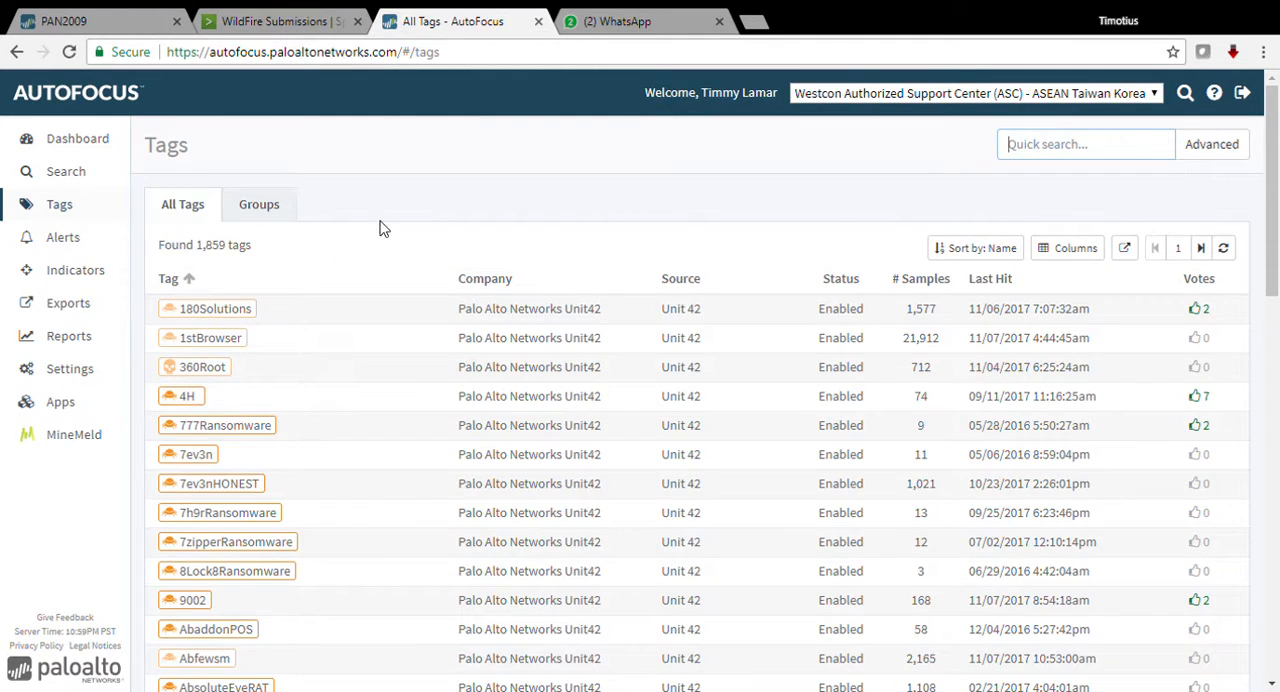
pyautogui.click(300, 21)
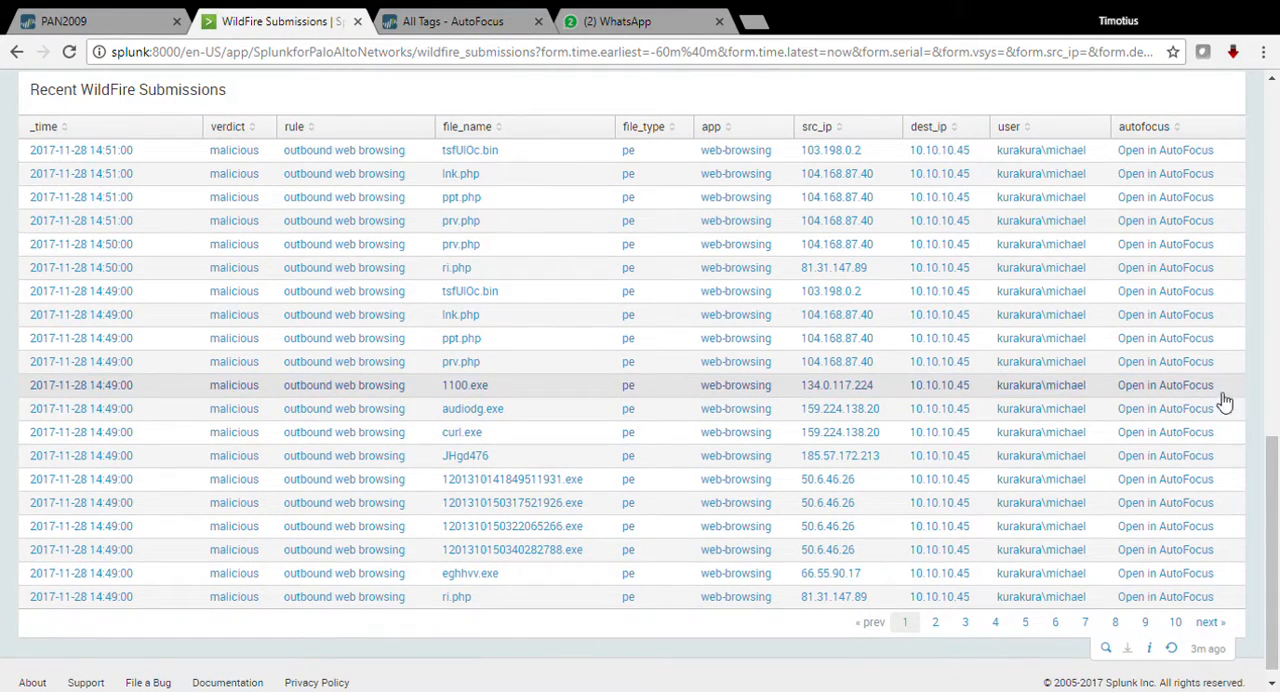
pyautogui.click(1183, 386)
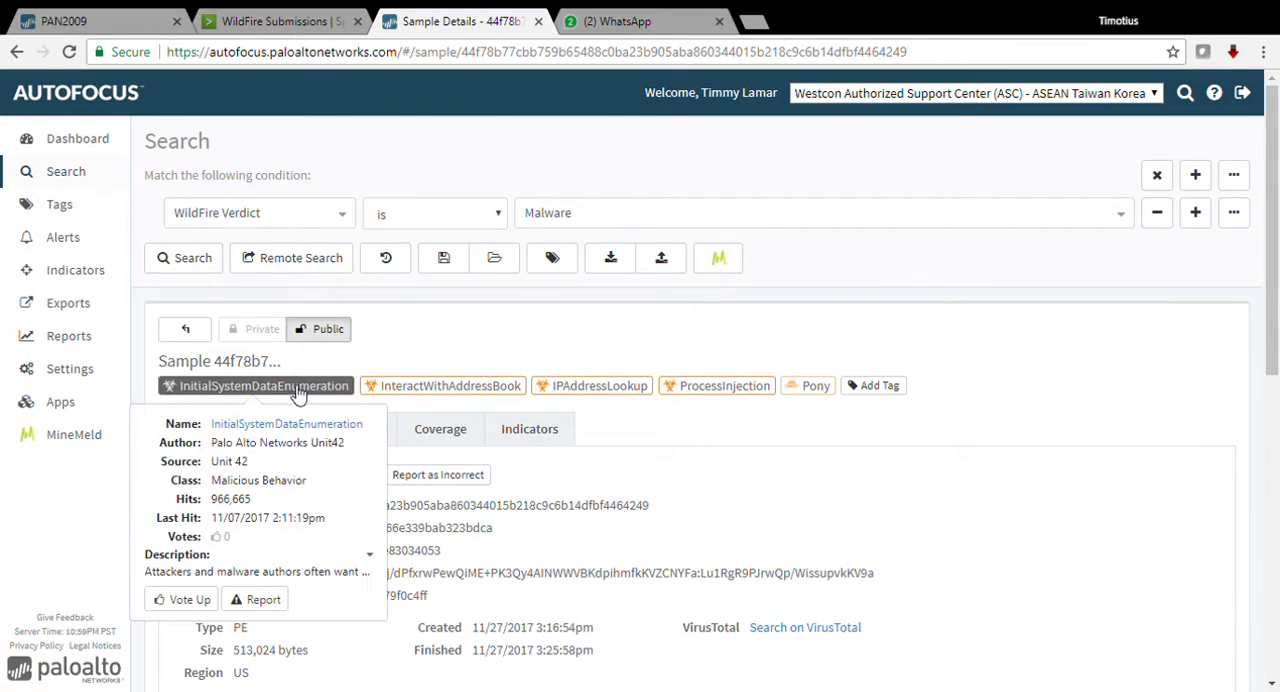
# Step: Add the sample's InitialSystemDataEnumeration, InteractWithAddressBook, IPAddressLookup, ProcessInjection and Pony tags to the Malware verdict search and run it on own samples
pyautogui.click(290, 386)
pyautogui.click(440, 423)
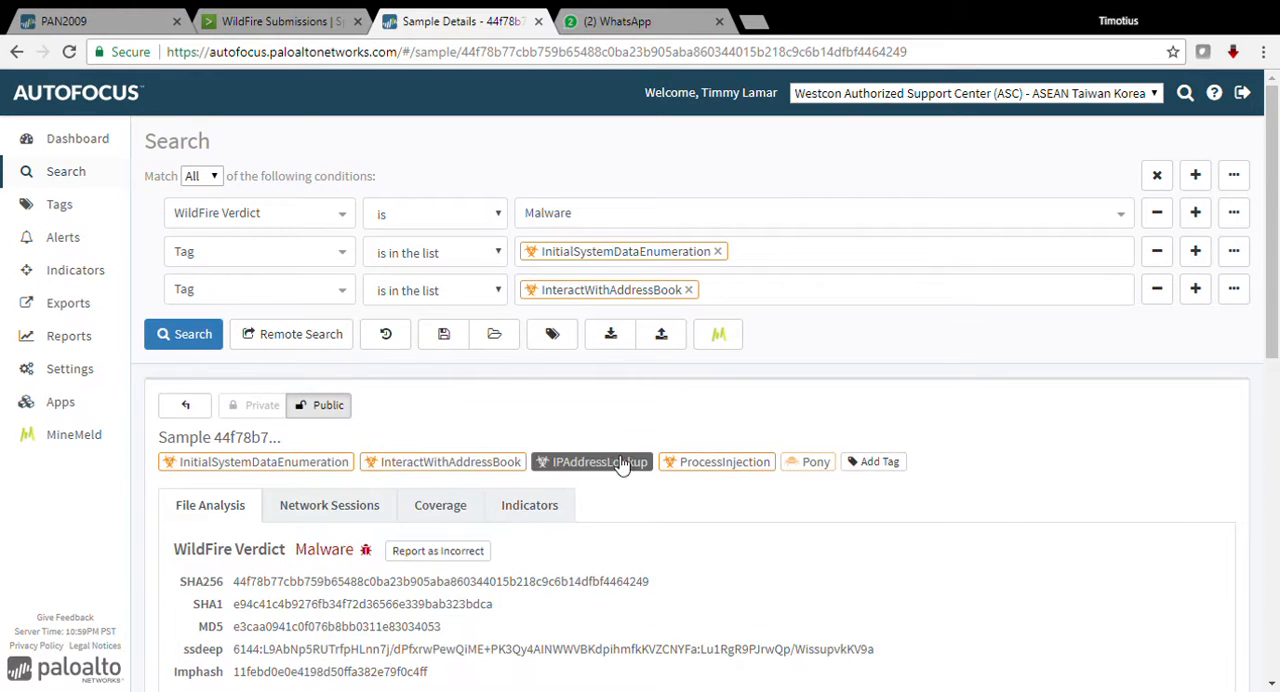
pyautogui.click(620, 462)
pyautogui.click(755, 502)
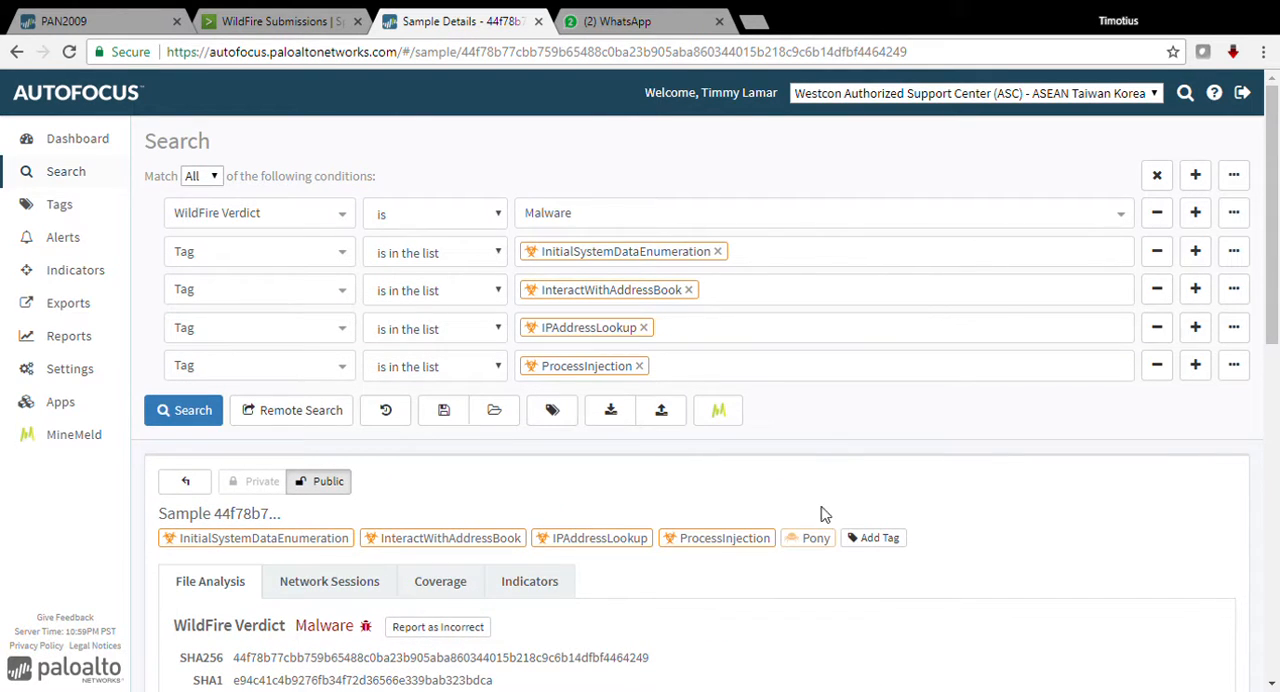
pyautogui.click(814, 538)
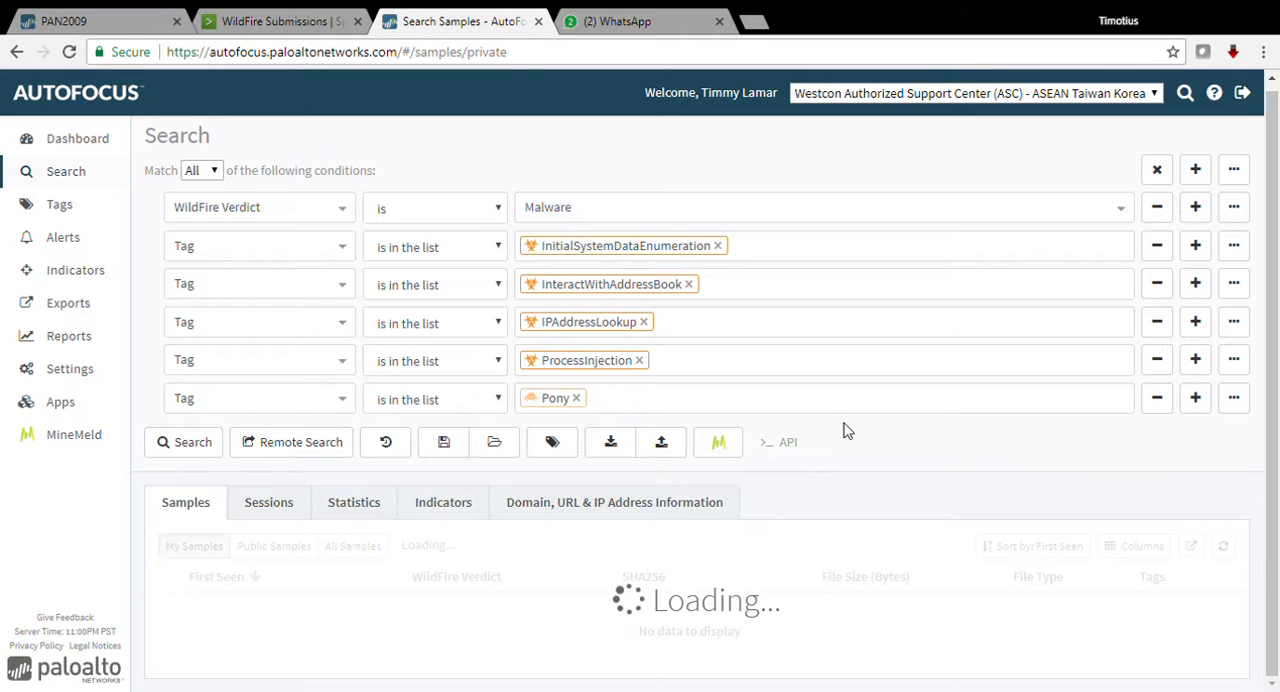
pyautogui.scroll(-1, 844, 429)
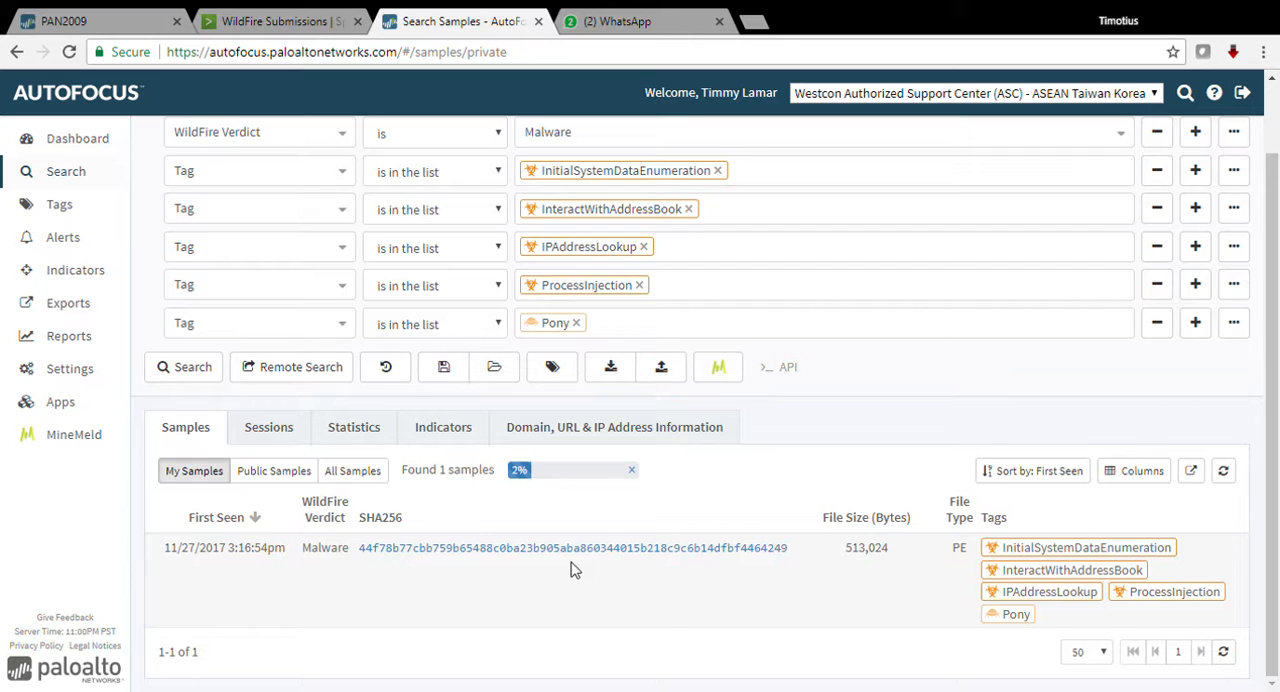
# Step: Examine the sessions matching the tag search for their source and destination IPs, recipient user IDs, device serials and file names
pyautogui.click(280, 430)
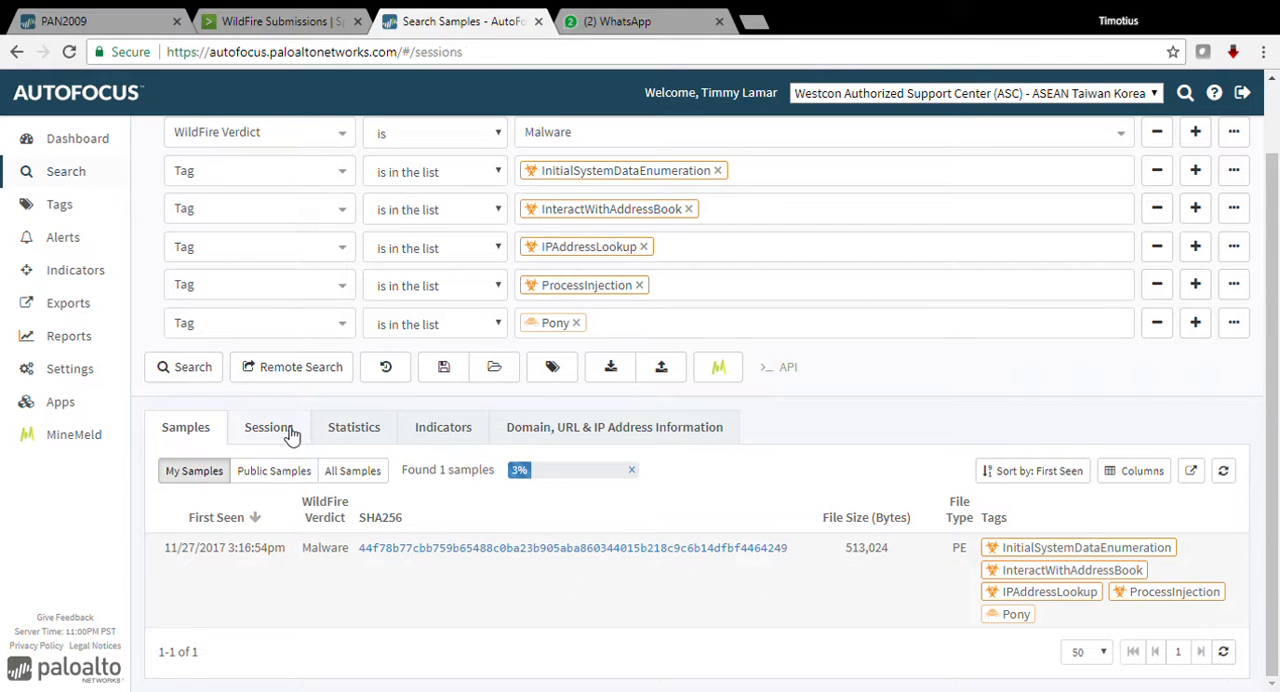
pyautogui.scroll(-1, 624, 533)
pyautogui.scroll(-1, 624, 533)
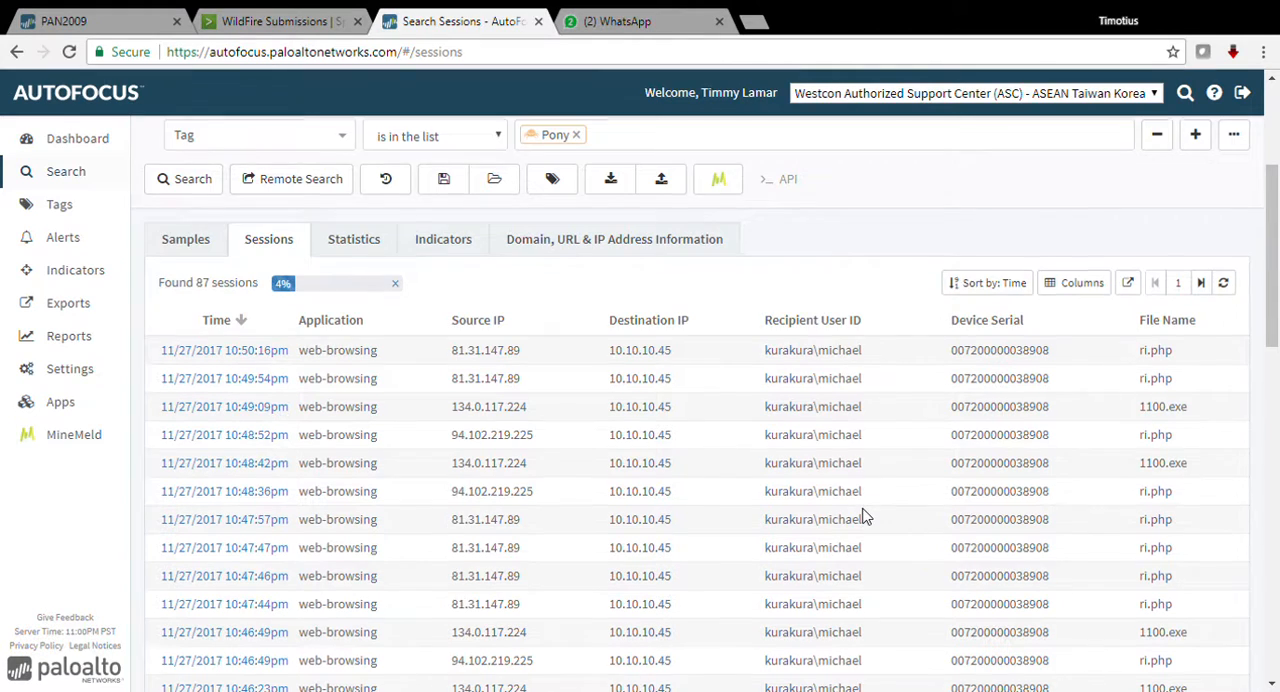
pyautogui.scroll(-1, 866, 517)
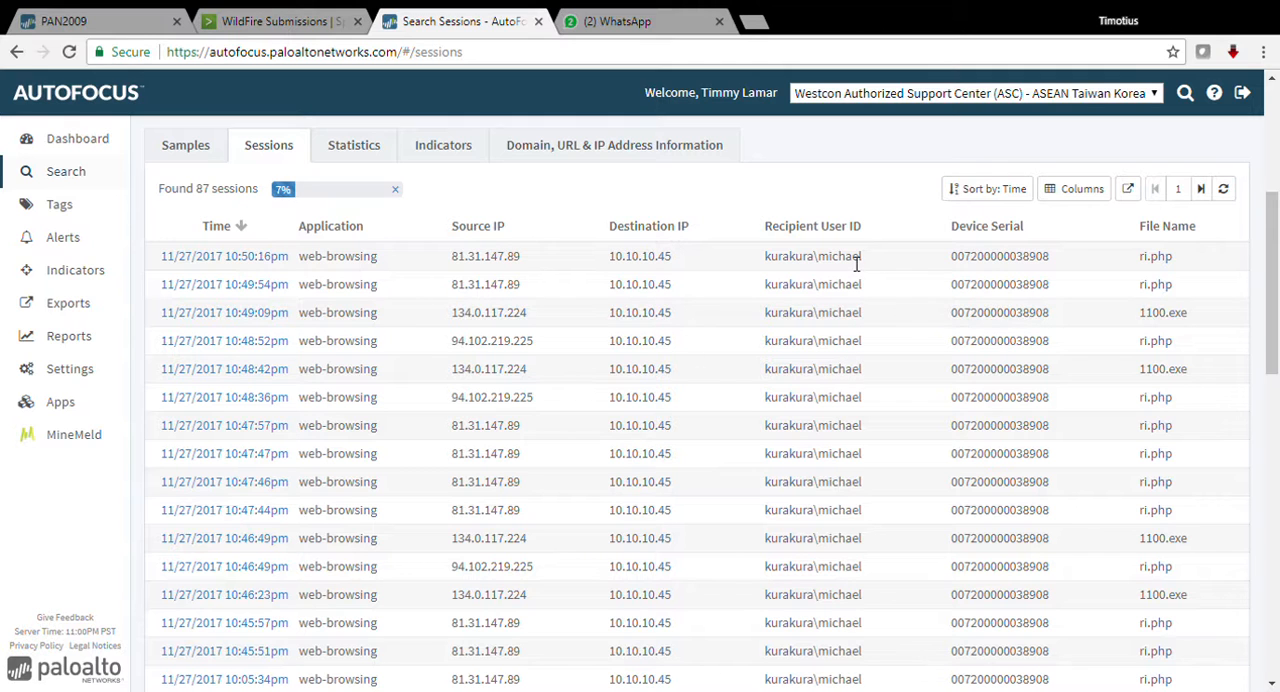
pyautogui.scroll(-2, 897, 521)
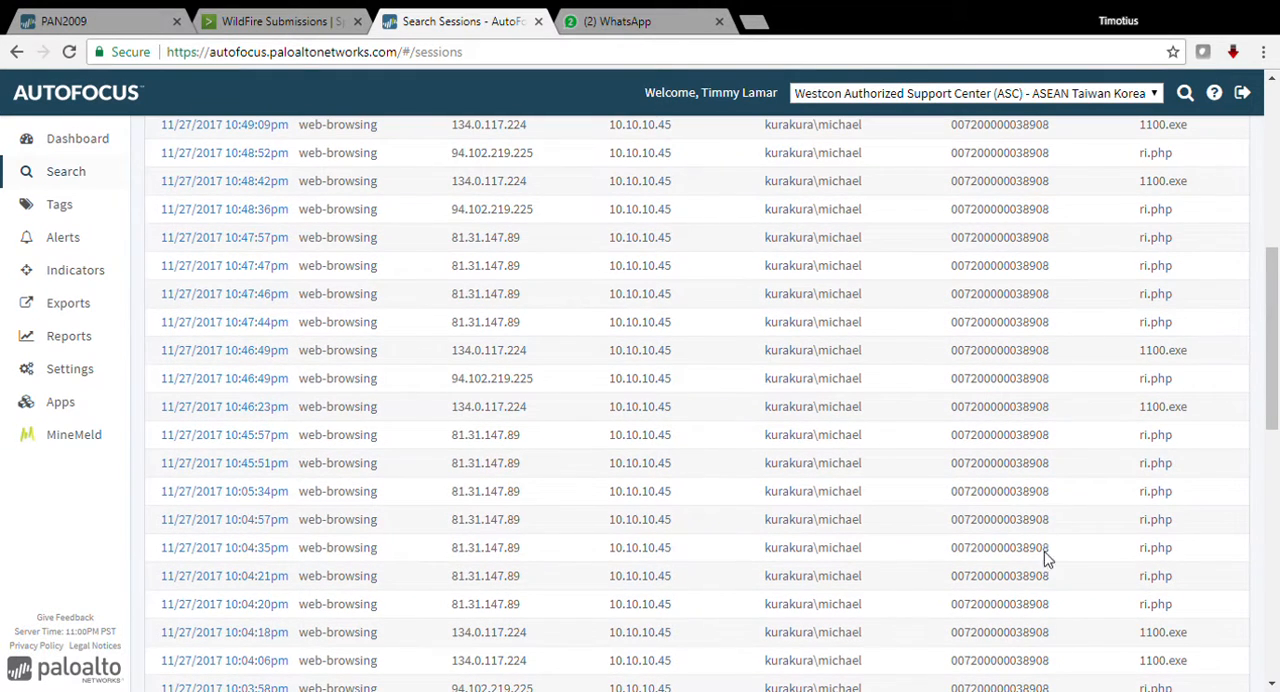
pyautogui.scroll(-3, 1025, 480)
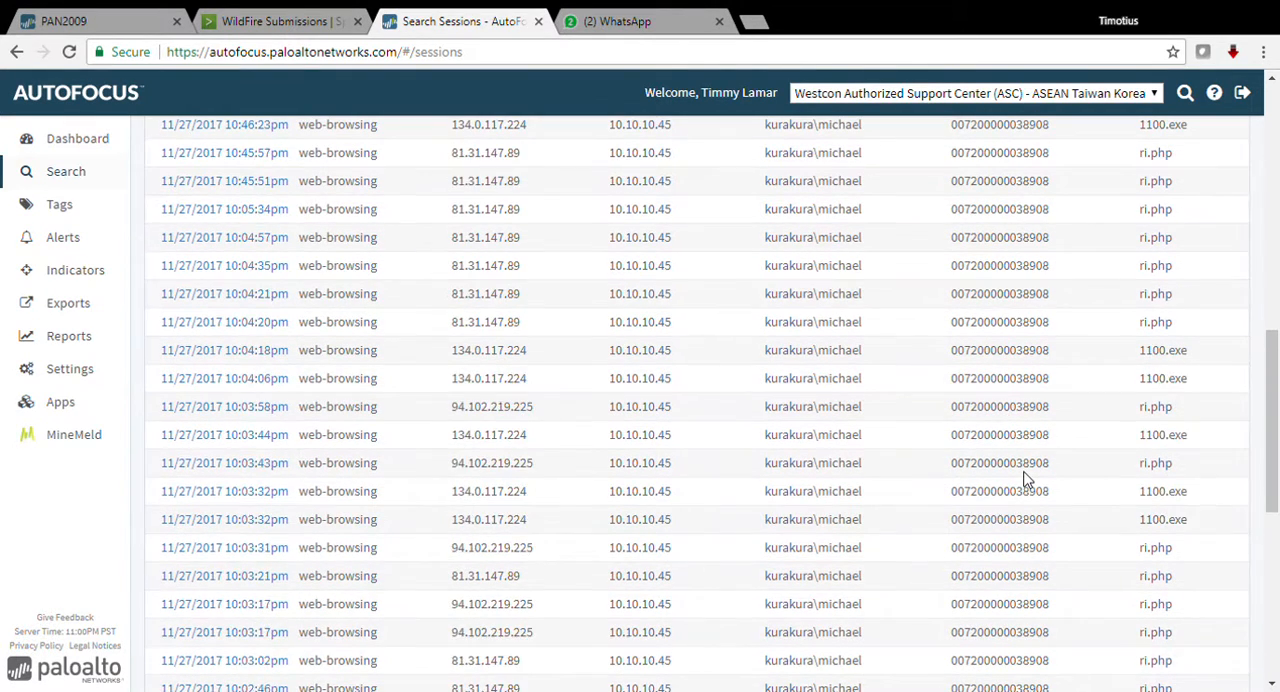
# Step: Examine the search statistics for My Samples, covering download sessions, top applications, samples, firewalls, source countries and tags
pyautogui.scroll(6, 1025, 480)
pyautogui.click(355, 510)
pyautogui.scroll(-1, 480, 506)
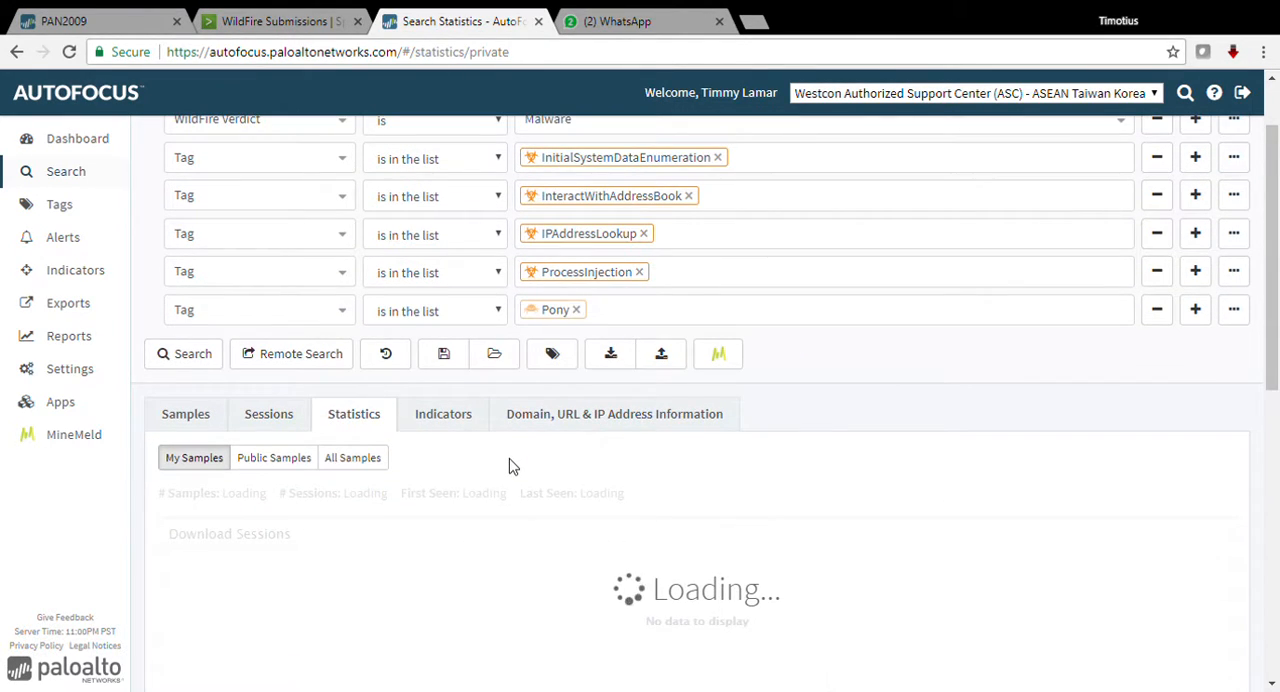
pyautogui.scroll(-1, 510, 467)
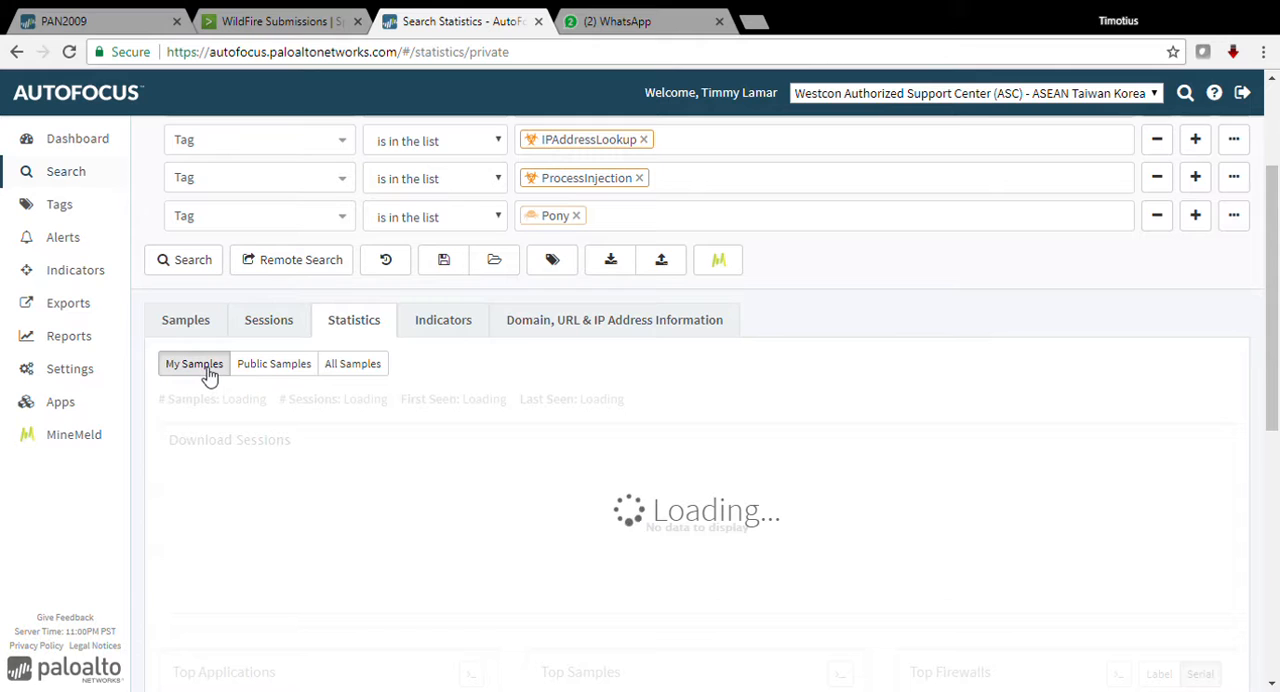
pyautogui.click(288, 372)
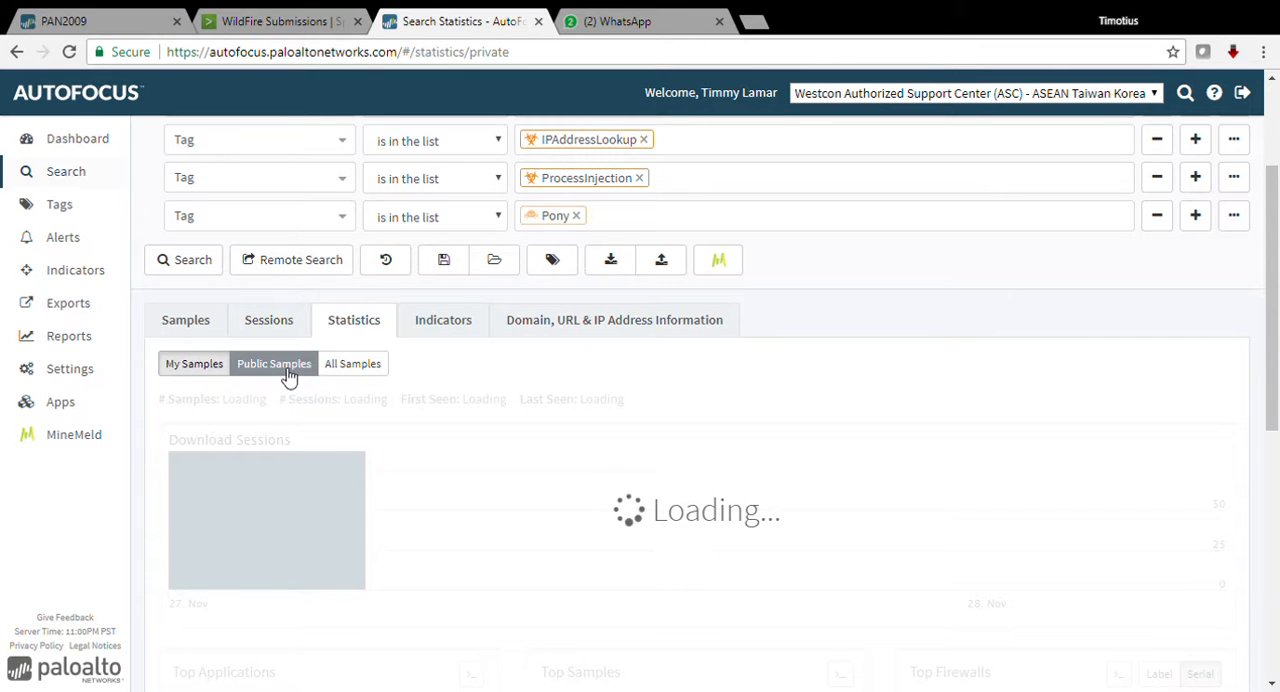
pyautogui.scroll(-2, 326, 375)
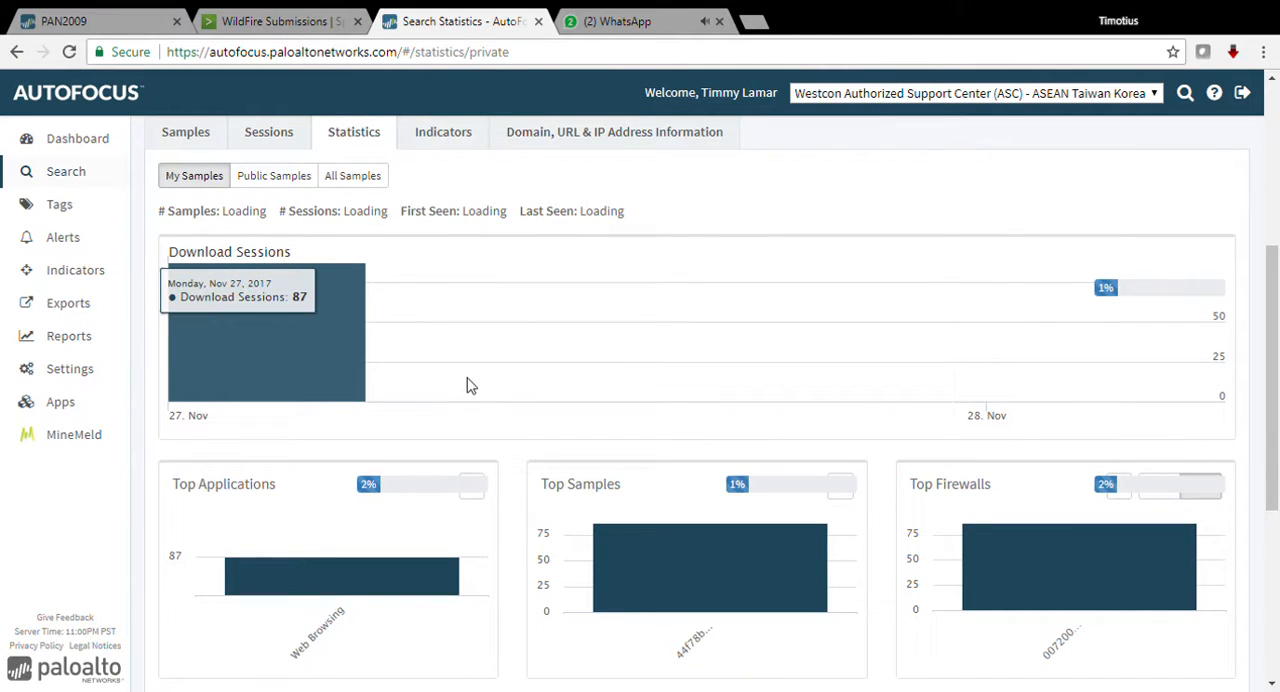
pyautogui.scroll(-1, 470, 383)
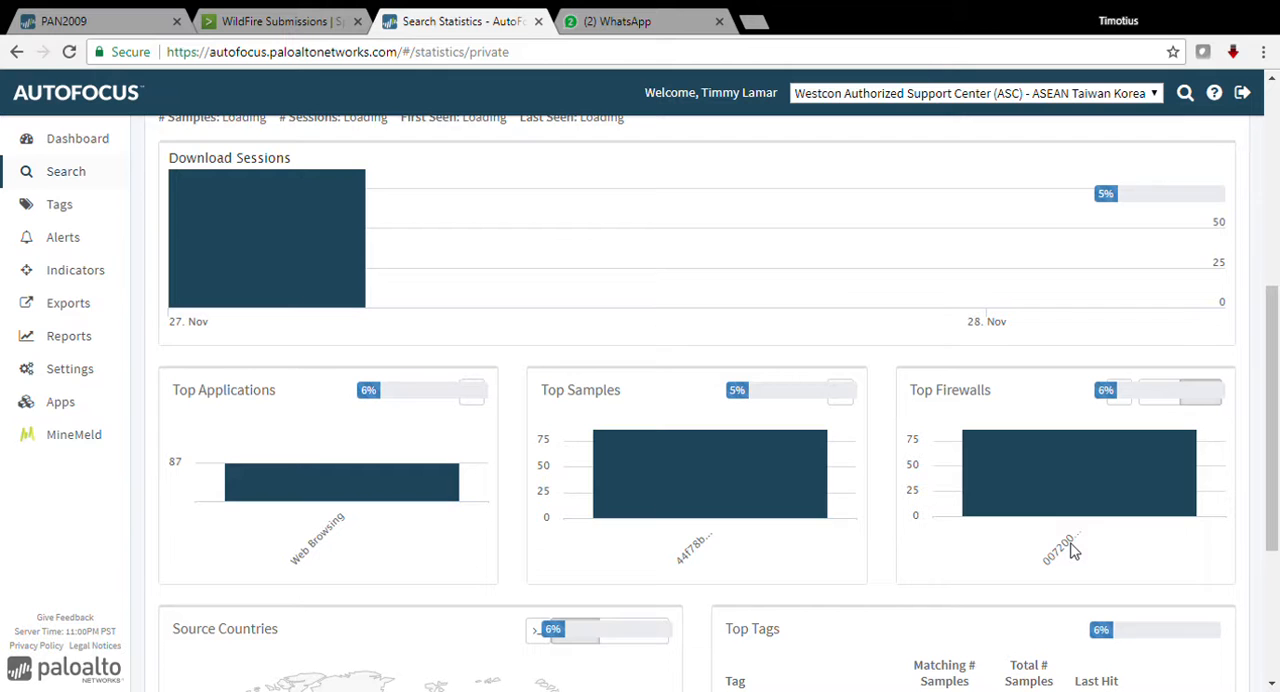
pyautogui.scroll(-1, 1073, 552)
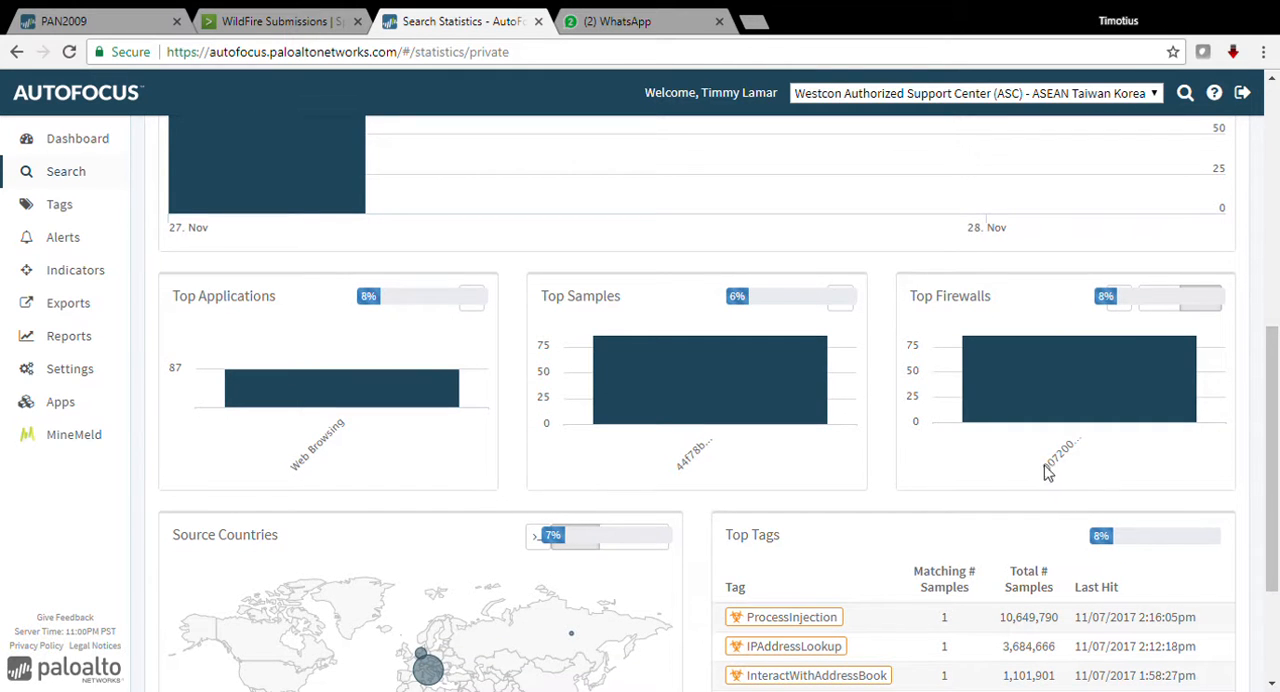
pyautogui.scroll(1, 720, 493)
pyautogui.scroll(5, 720, 493)
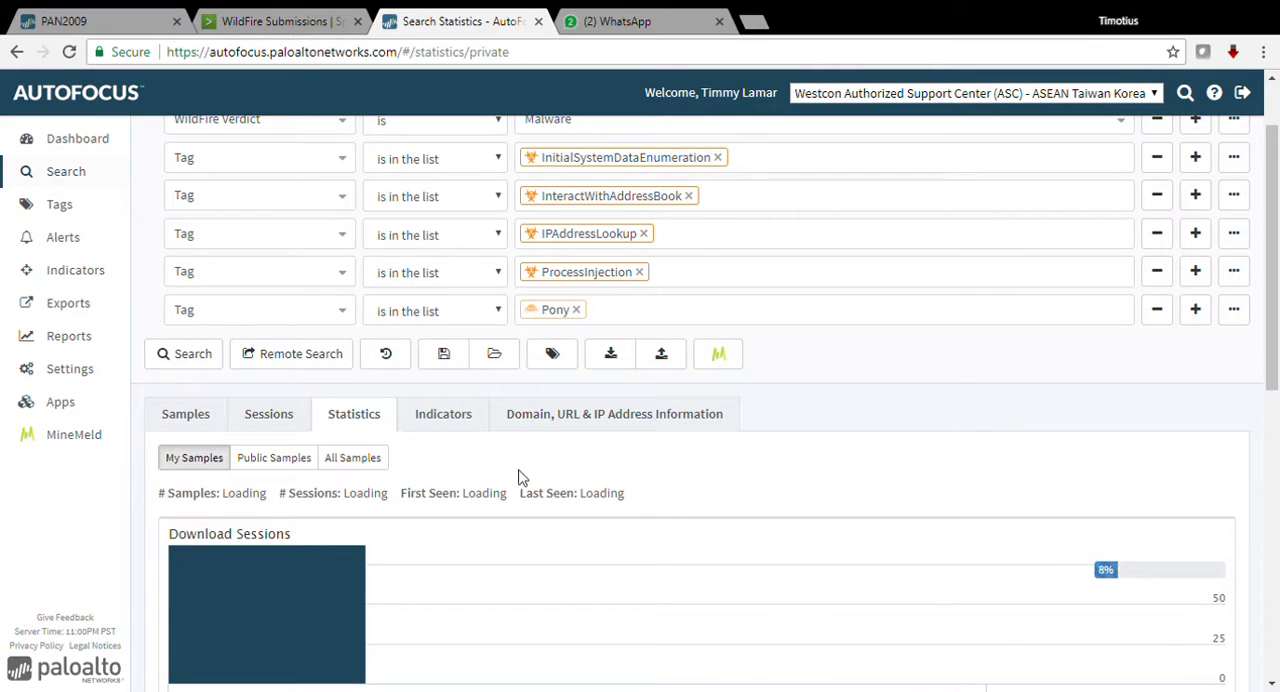
# Step: Switch the statistics to All Samples and examine download sessions over time, target industries, source countries and top tags
pyautogui.click(357, 463)
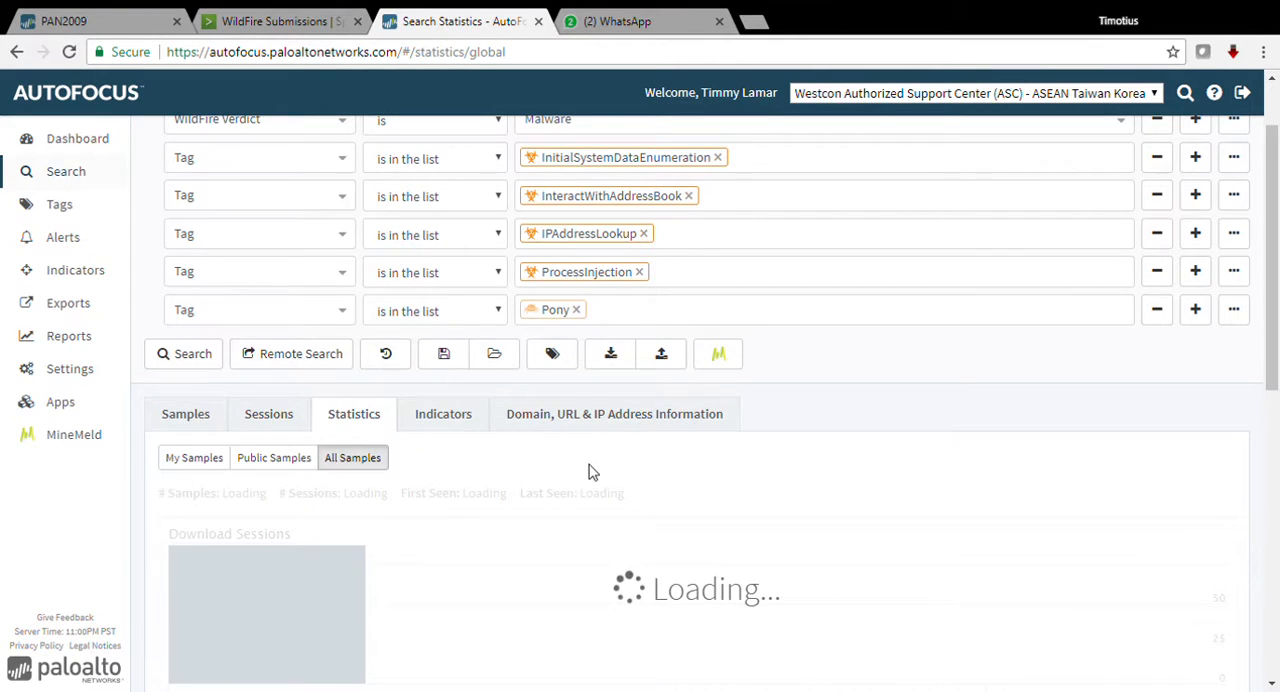
pyautogui.scroll(-2, 590, 472)
pyautogui.scroll(-1, 590, 470)
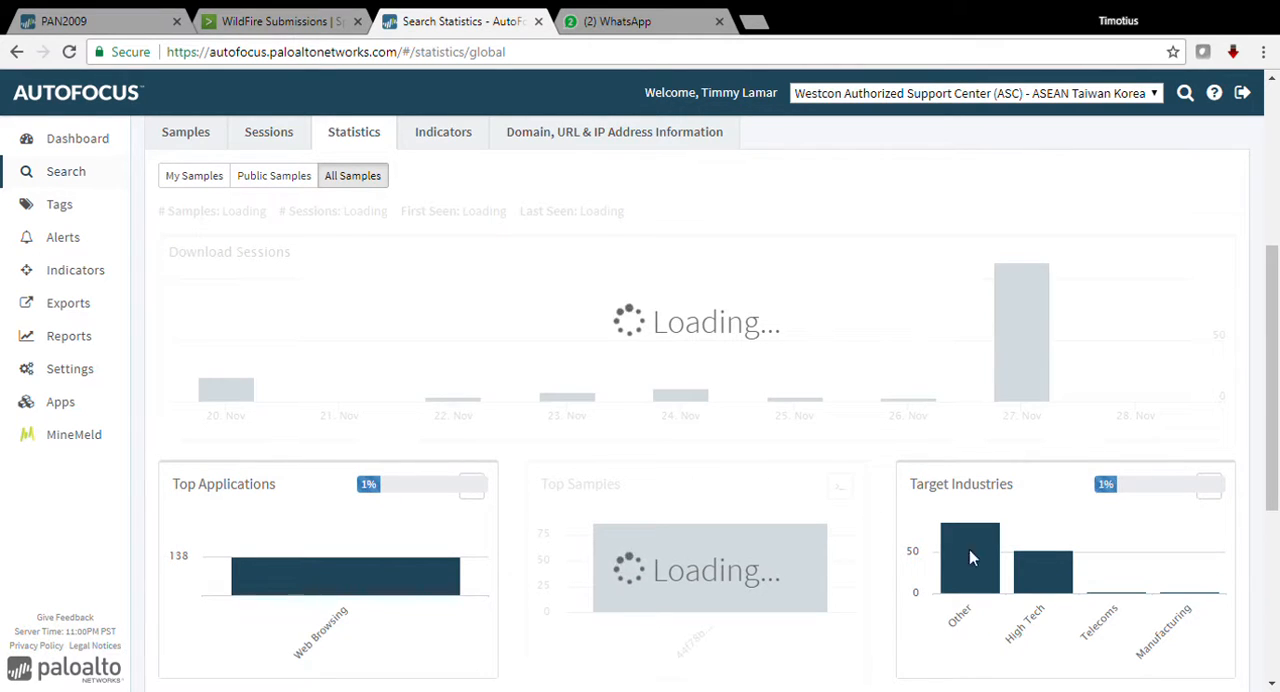
pyautogui.moveTo(1181, 605)
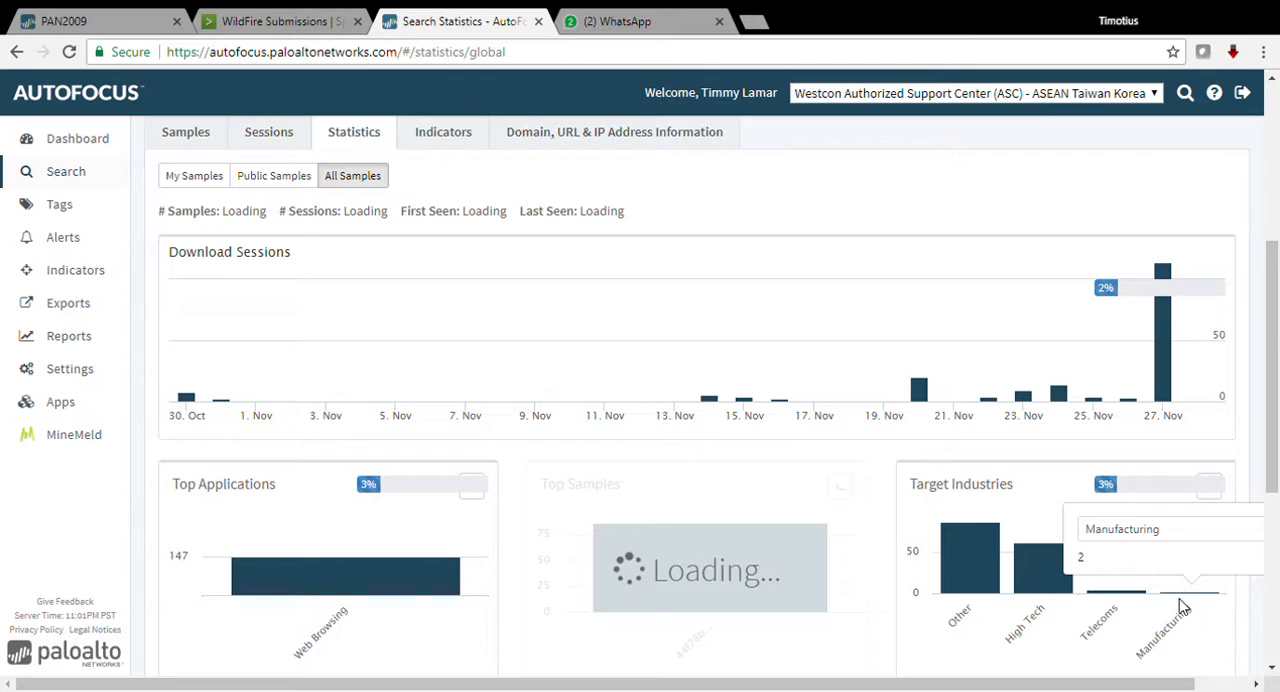
pyautogui.scroll(-1, 1180, 603)
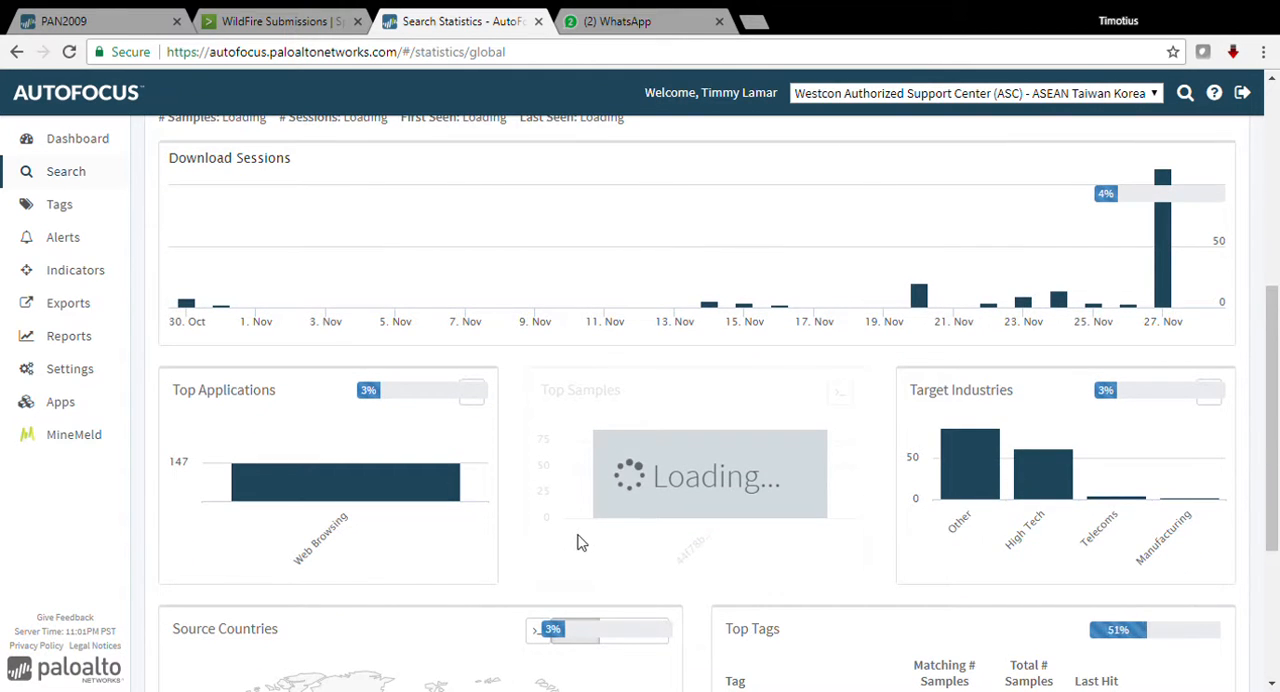
pyautogui.scroll(3, 575, 536)
pyautogui.moveTo(186, 375)
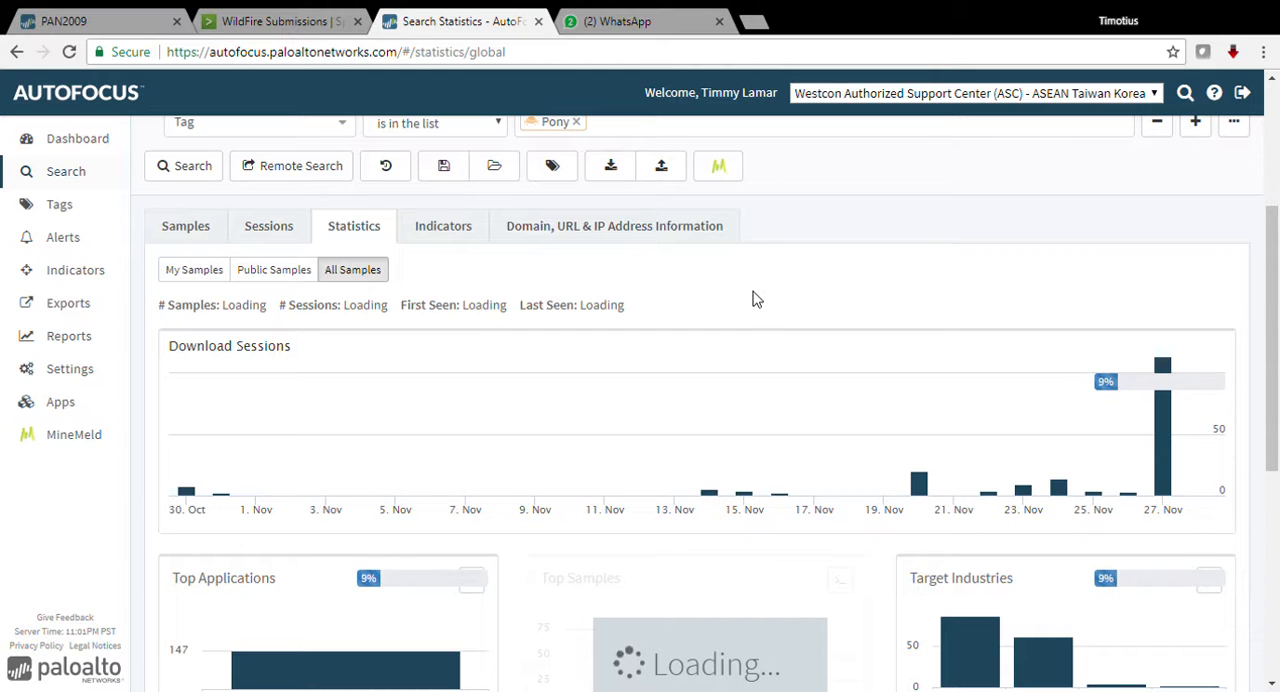
pyautogui.scroll(-1, 733, 316)
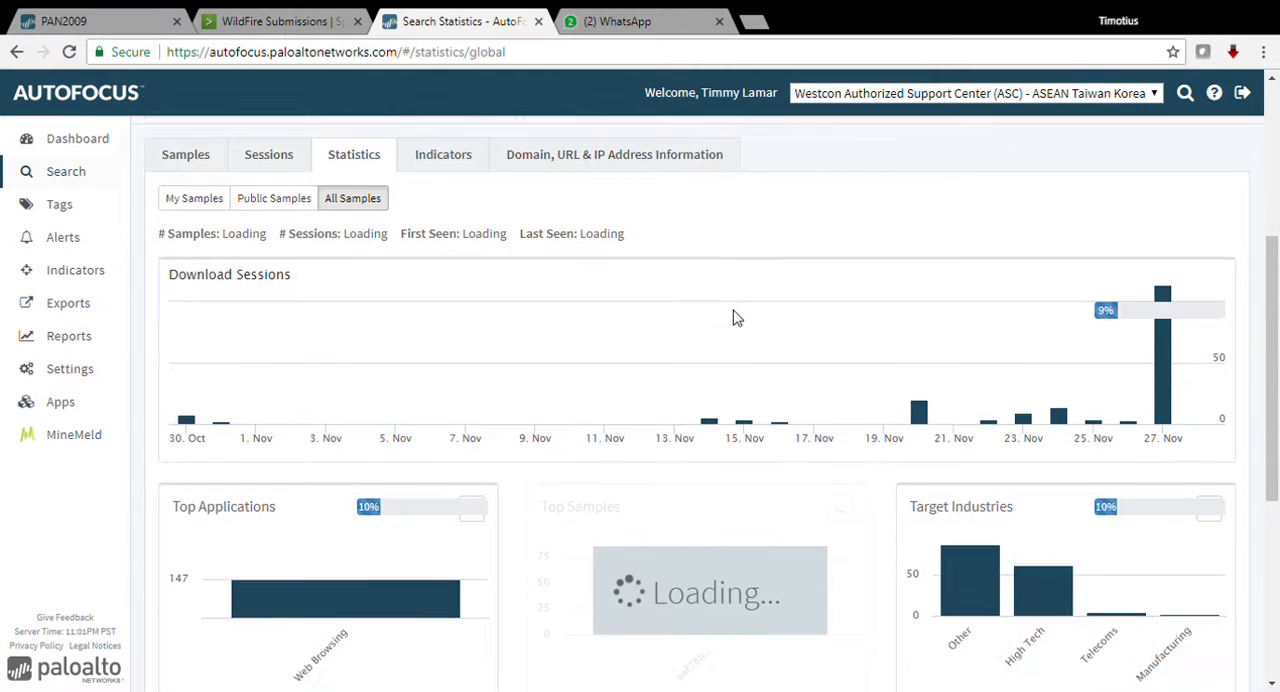
pyautogui.scroll(-4, 736, 360)
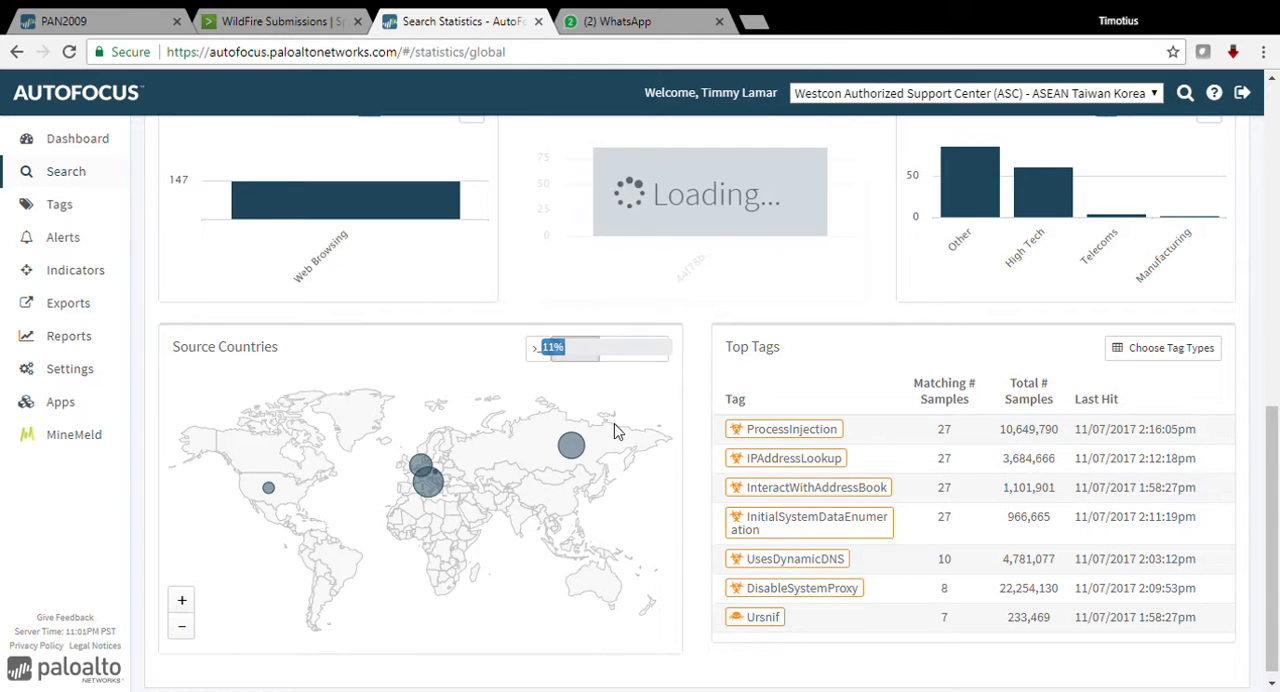
# Step: Examine the malware sessions per source country on the map and return to the list of matching samples
pyautogui.moveTo(573, 450)
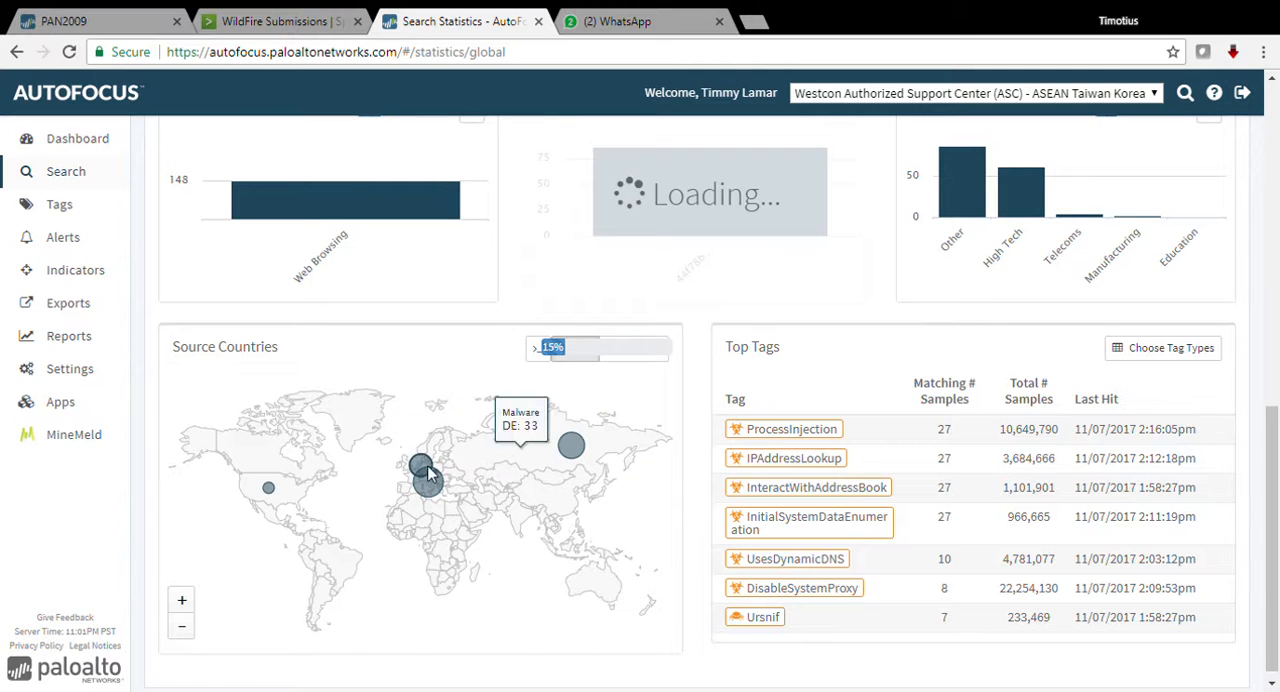
pyautogui.moveTo(435, 488)
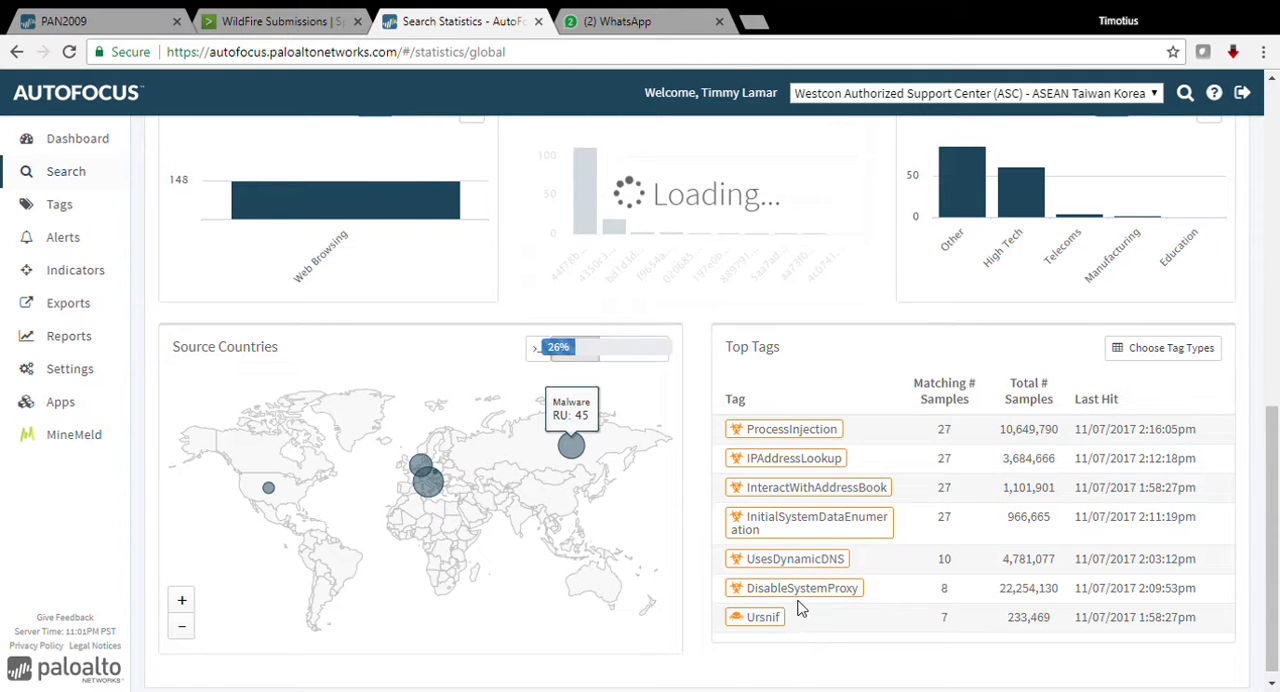
pyautogui.scroll(8, 798, 608)
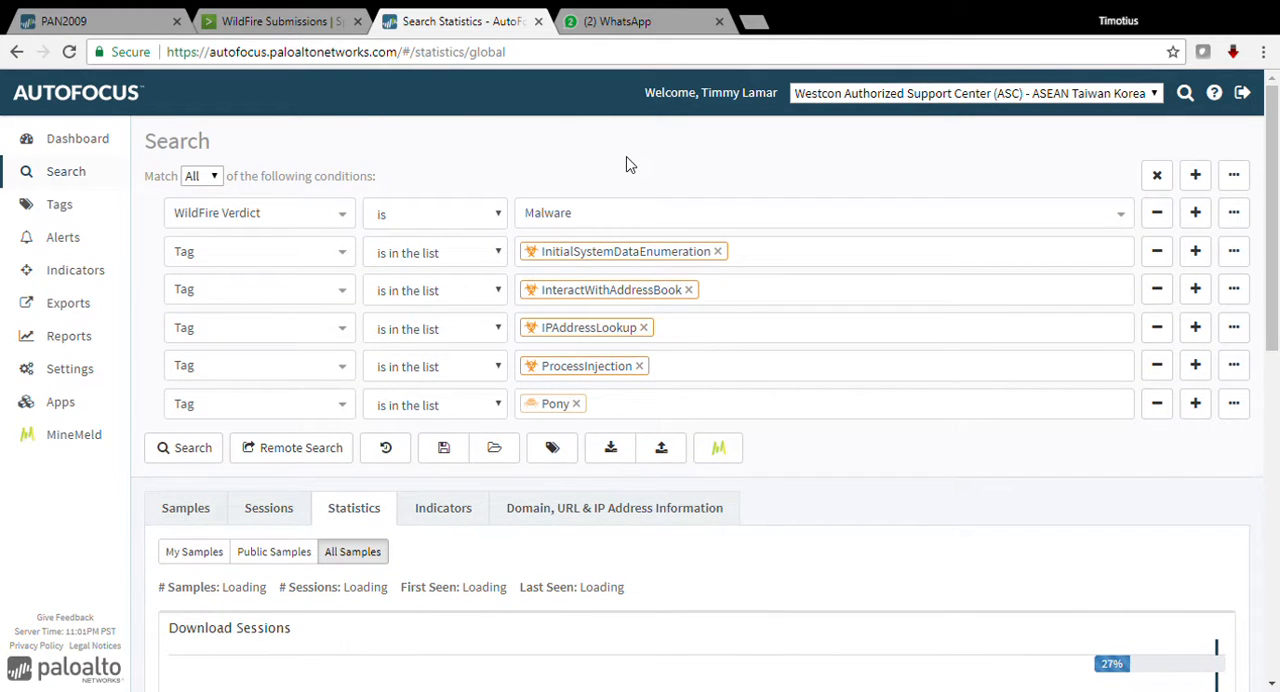
pyautogui.click(199, 507)
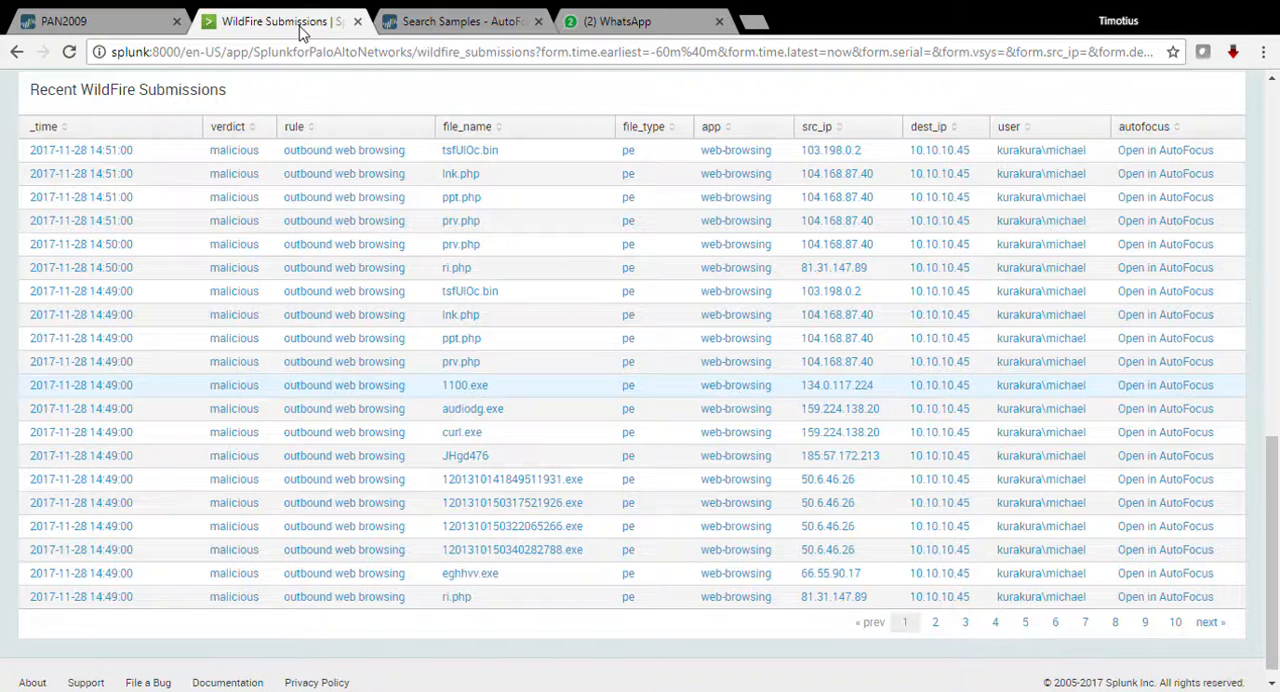
# Step: Switch to Splunk's WildFire Submissions dashboard, open the Top Source IP Address chart as a search and review its source IPs
pyautogui.click(290, 24)
pyautogui.scroll(5, 912, 218)
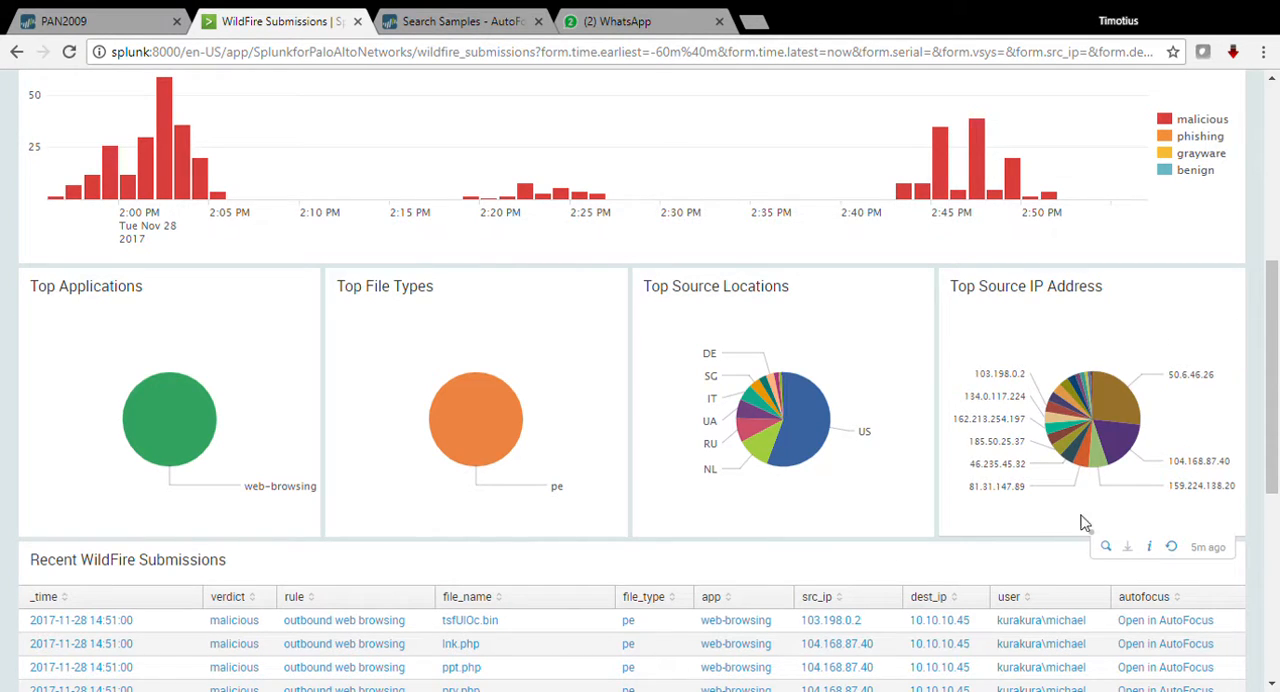
pyautogui.click(1106, 548)
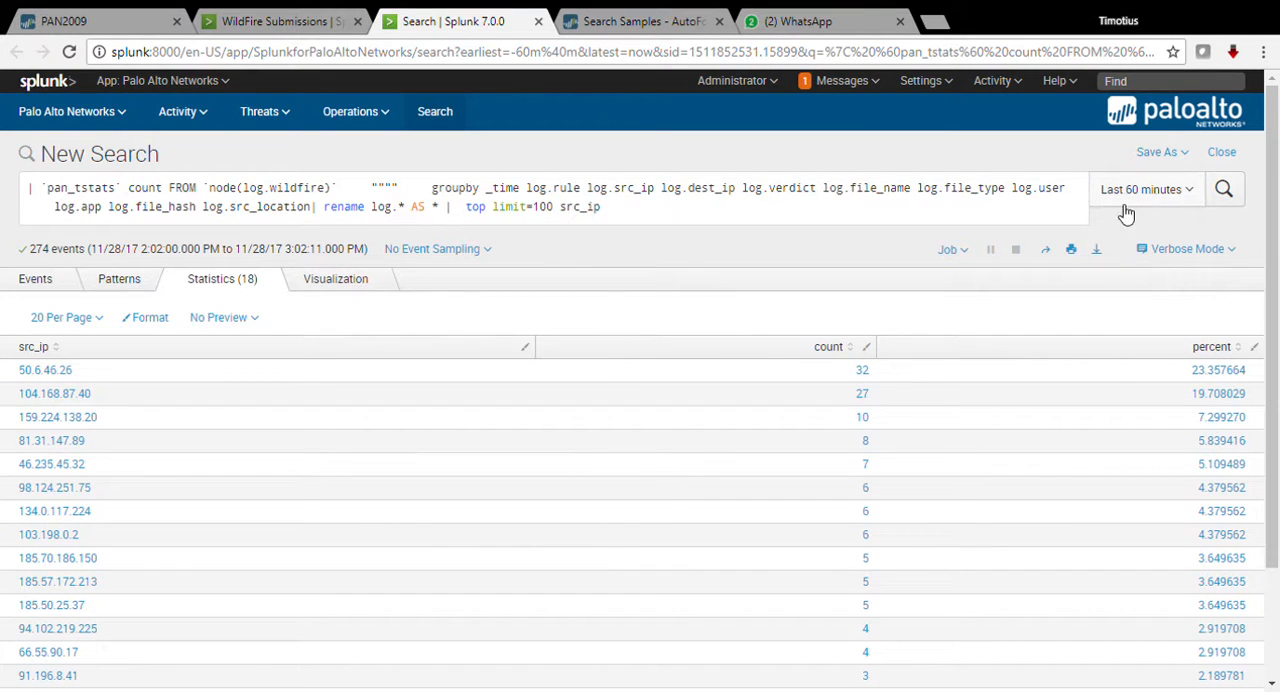
pyautogui.scroll(-3, 86, 372)
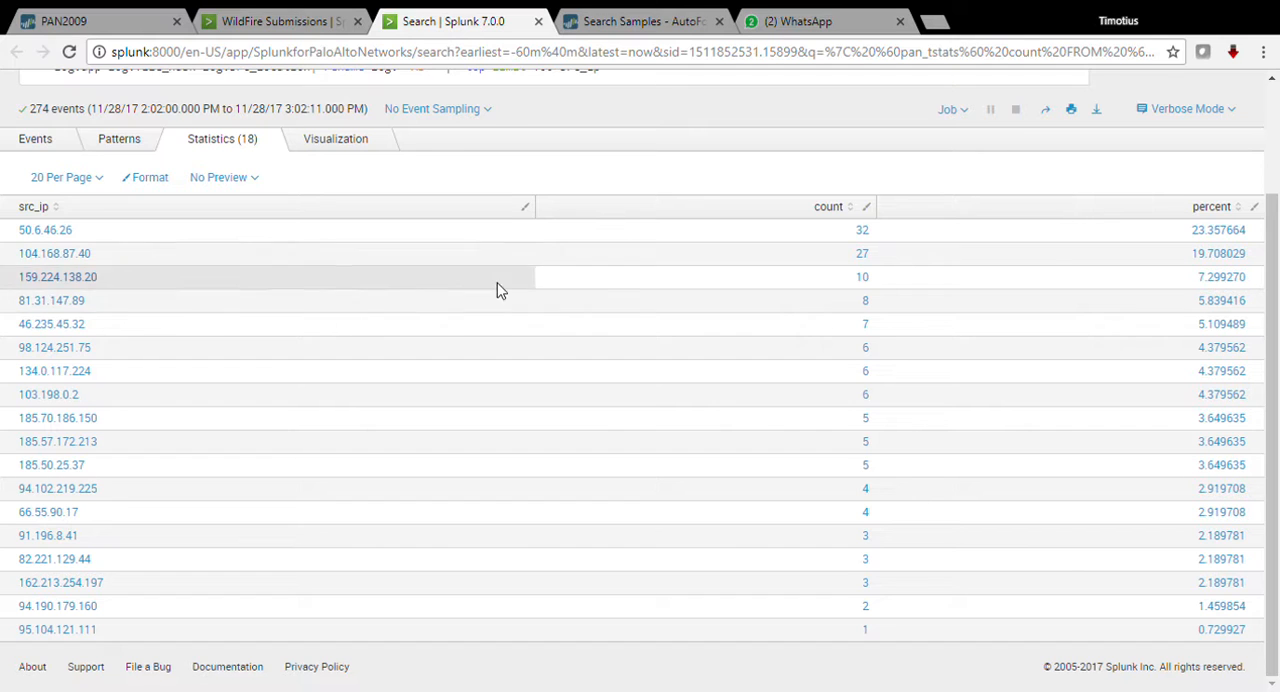
pyautogui.scroll(3, 503, 389)
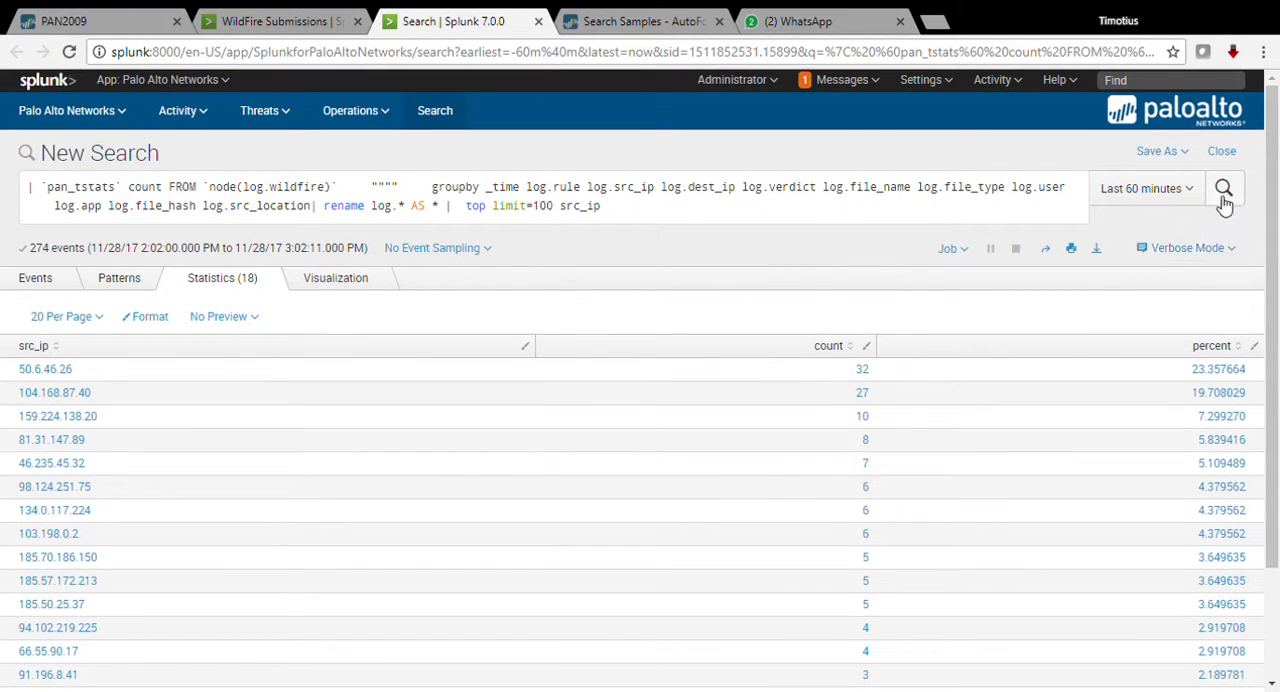
# Step: Start saving the source IP search as an alert titled WF-MAL-IP with permissions Shared in App
pyautogui.click(1160, 152)
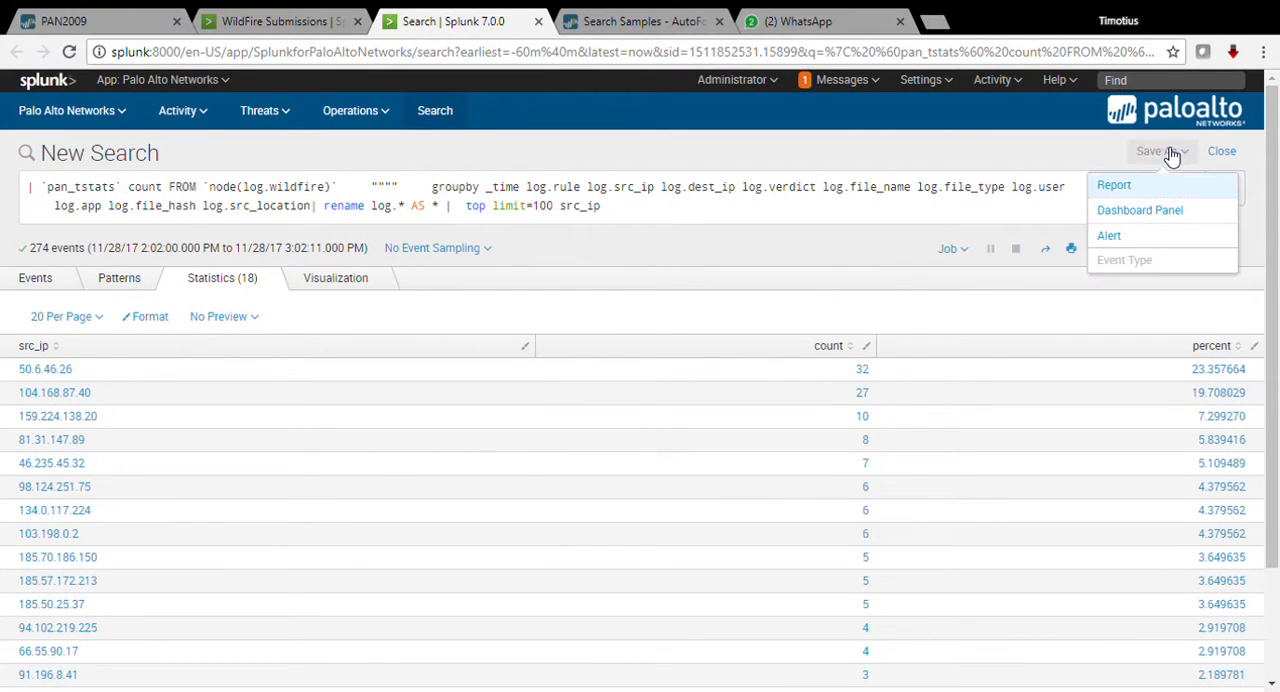
pyautogui.click(1117, 235)
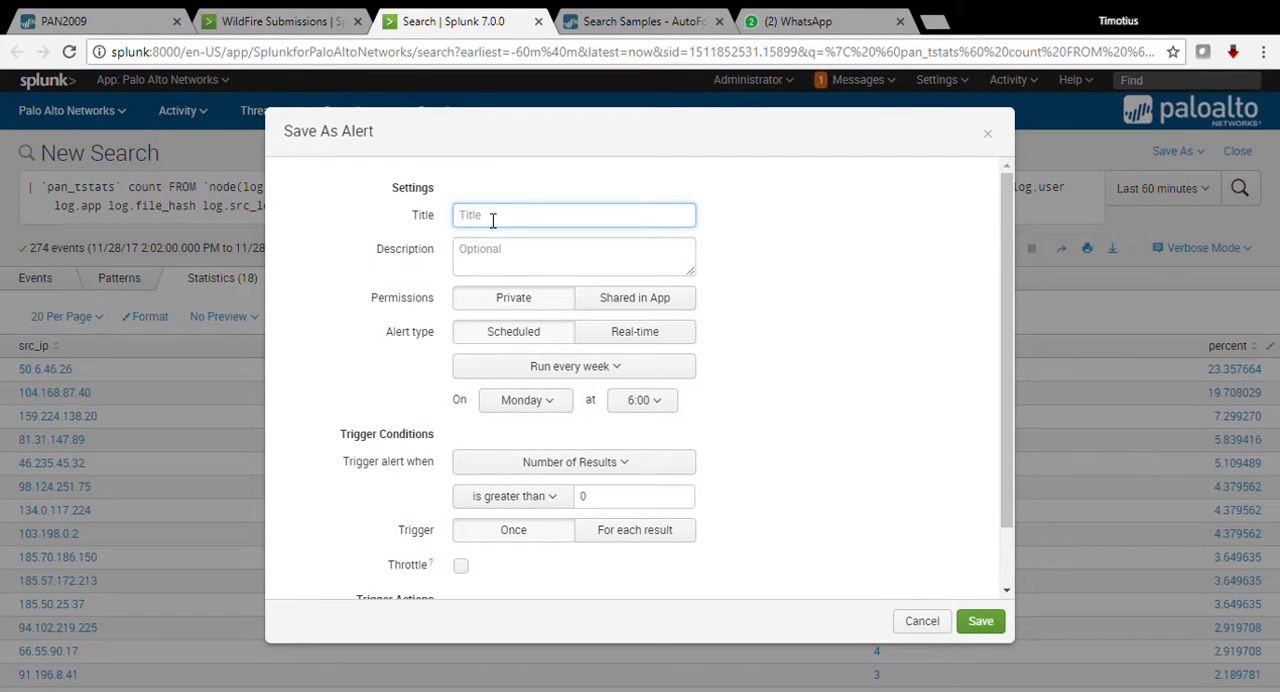
pyautogui.write('WF-MAL-IP')
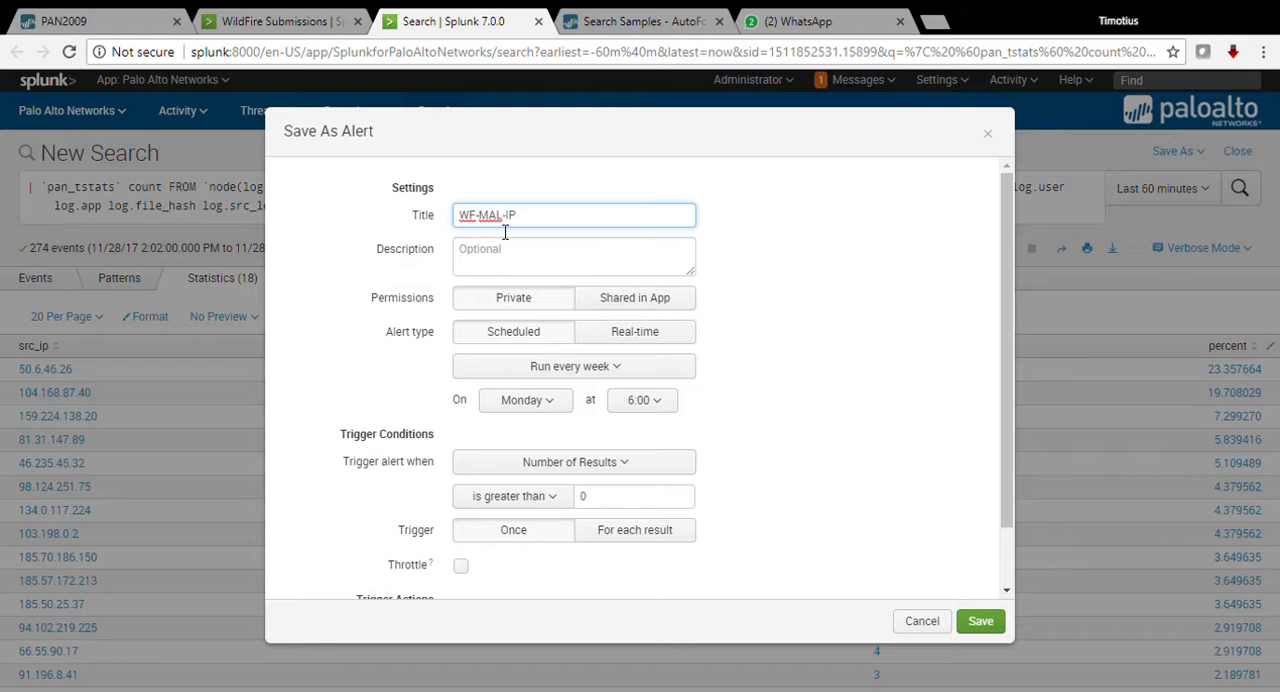
pyautogui.click(635, 299)
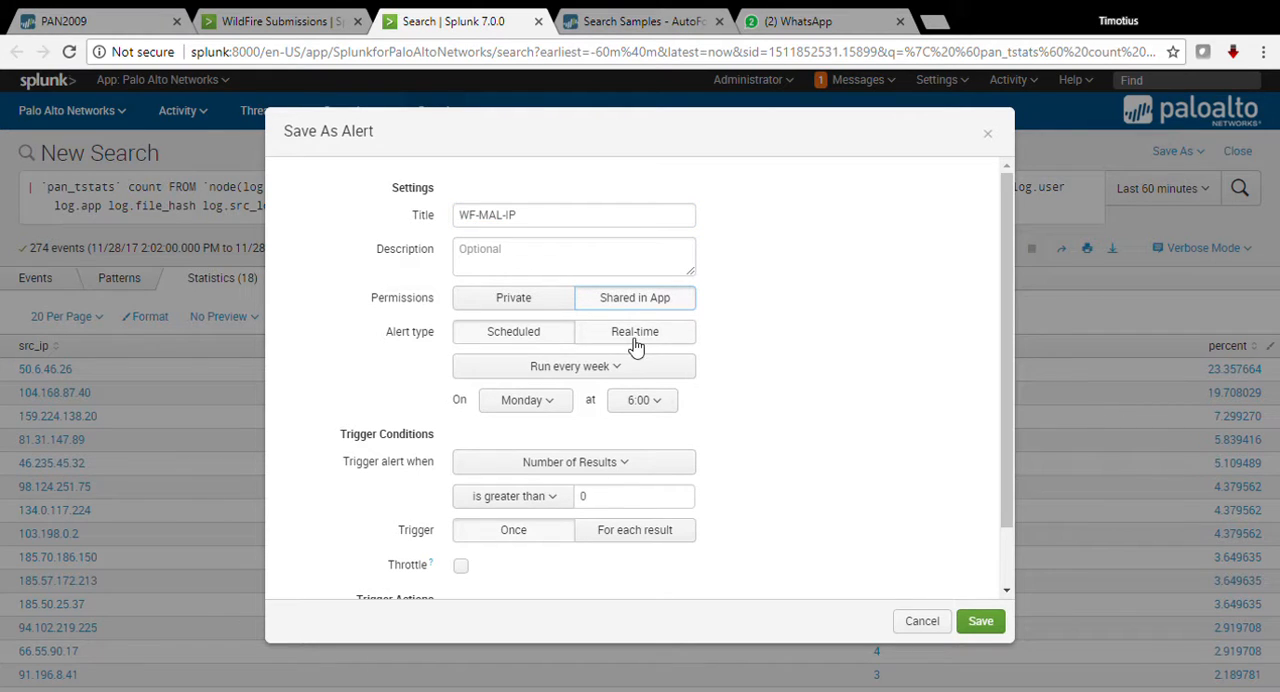
# Step: Schedule the alert with the cron expression * * * * * over a time range of the last 60 minutes
pyautogui.click(522, 338)
pyautogui.click(540, 368)
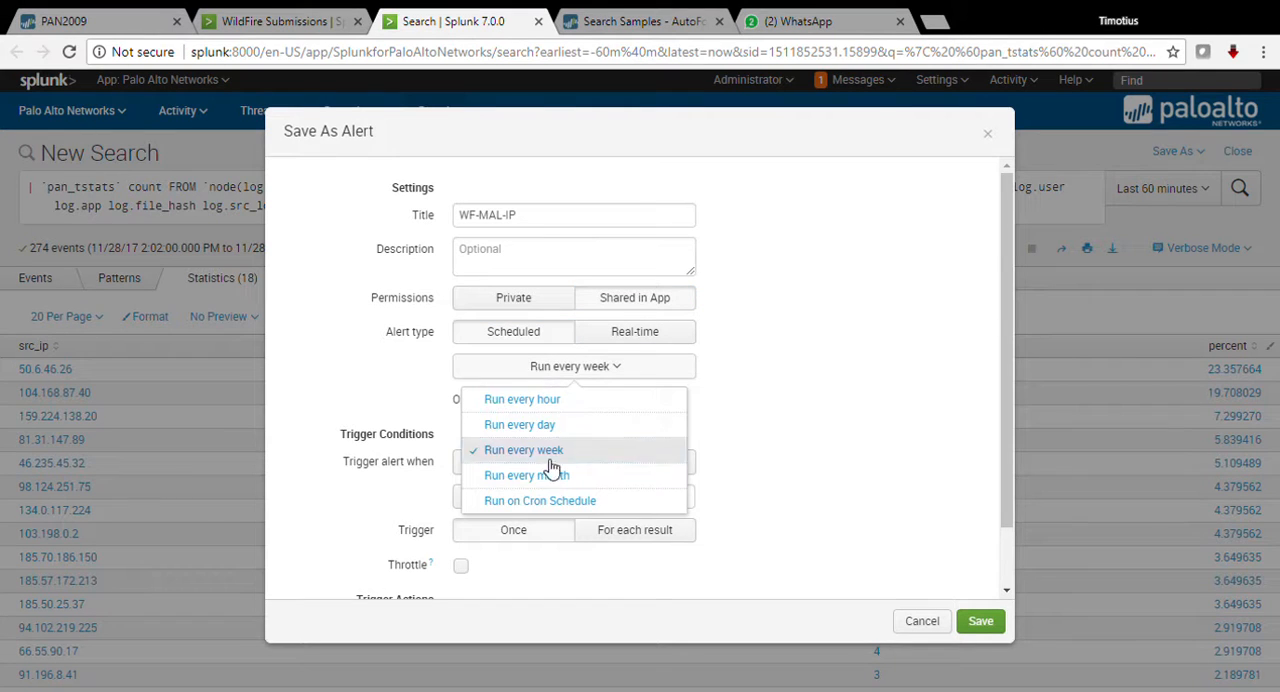
pyautogui.click(546, 508)
pyautogui.moveTo(535, 436); pyautogui.dragTo(346, 441)
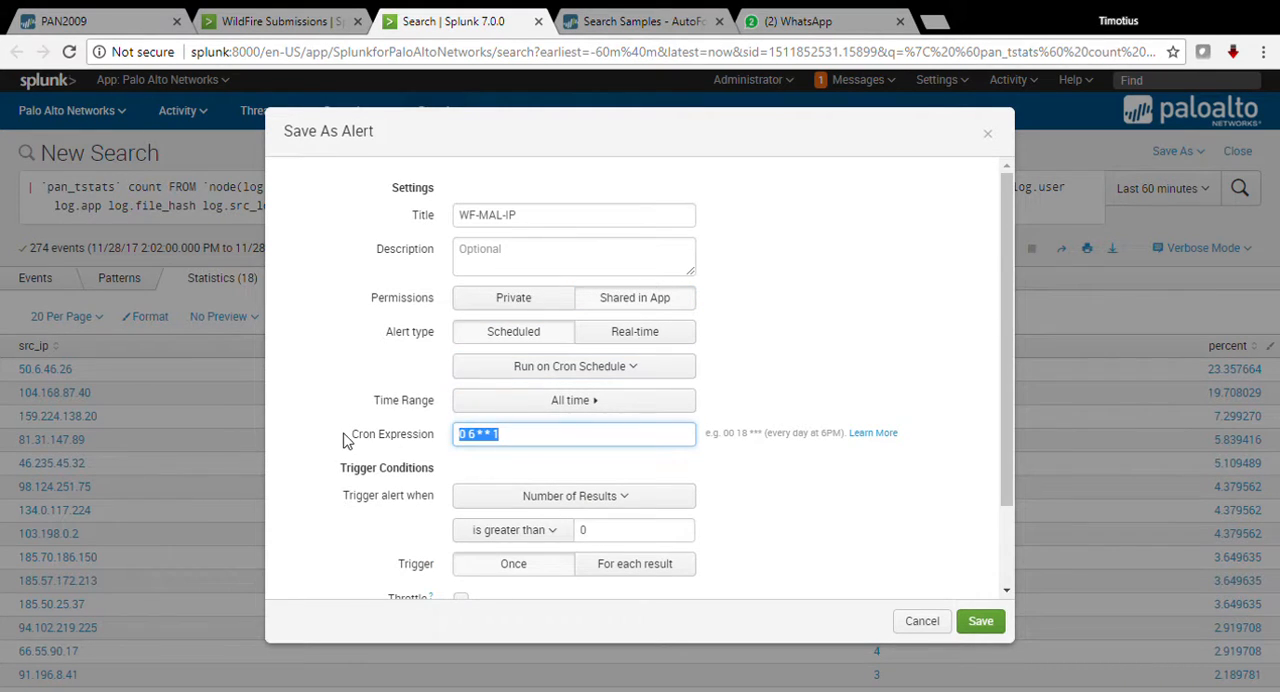
pyautogui.write('*')
pyautogui.click(548, 400)
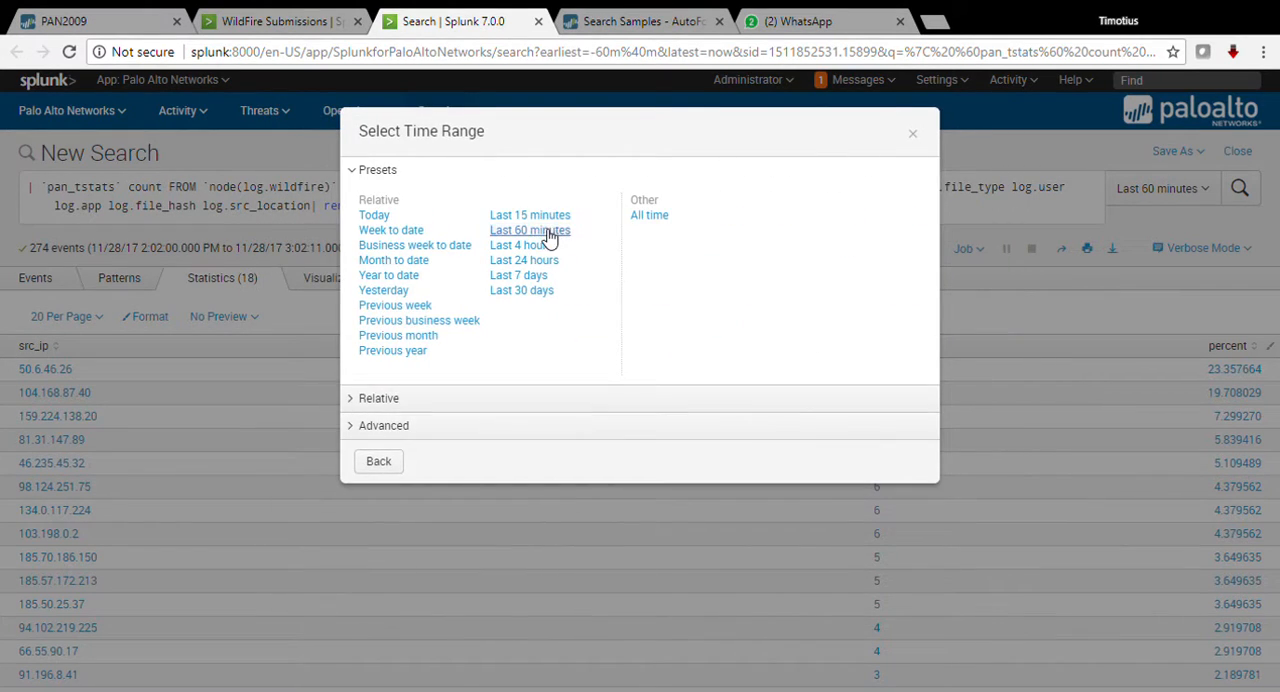
pyautogui.click(548, 232)
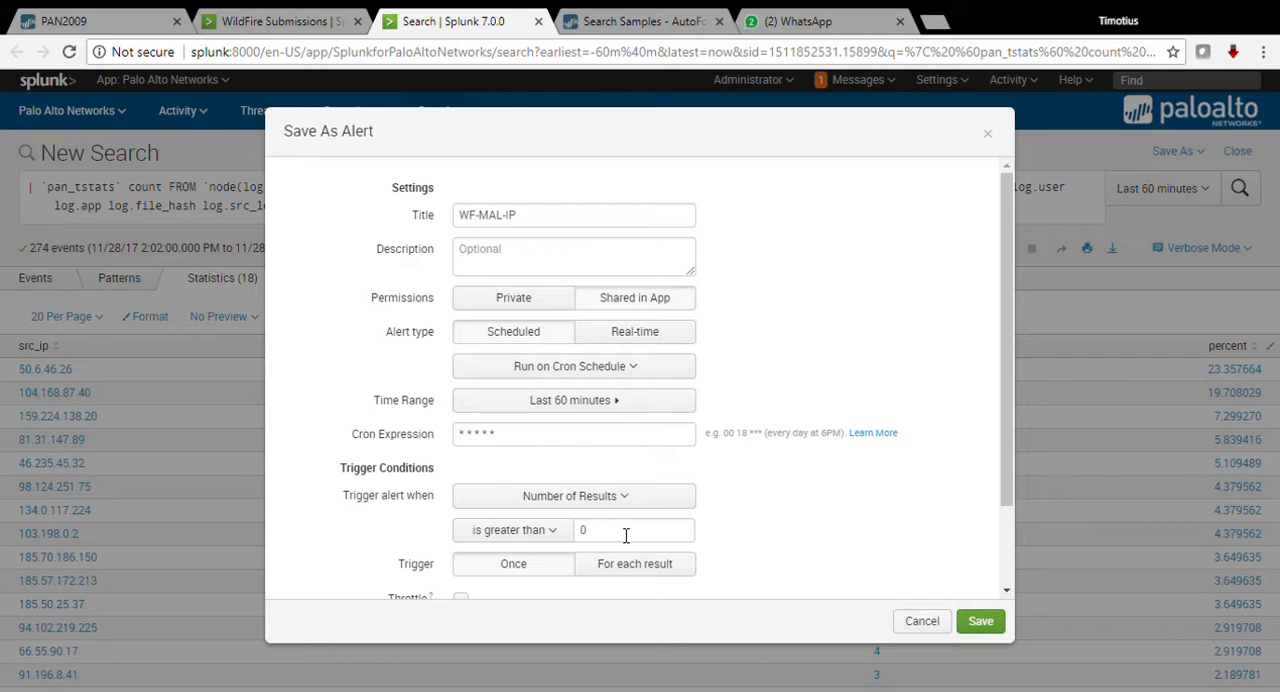
# Step: Set the alert to trigger for each result and throttle results containing the field value src_ip for 60 seconds
pyautogui.scroll(-2, 575, 555)
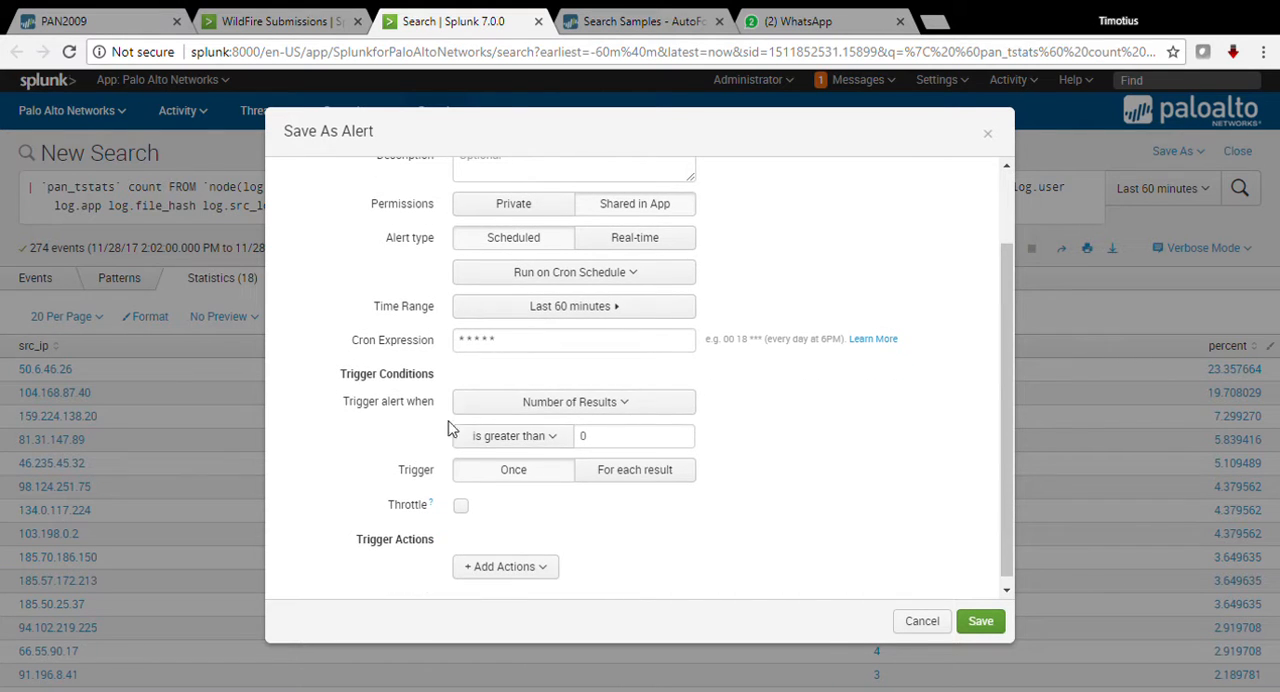
pyautogui.click(462, 510)
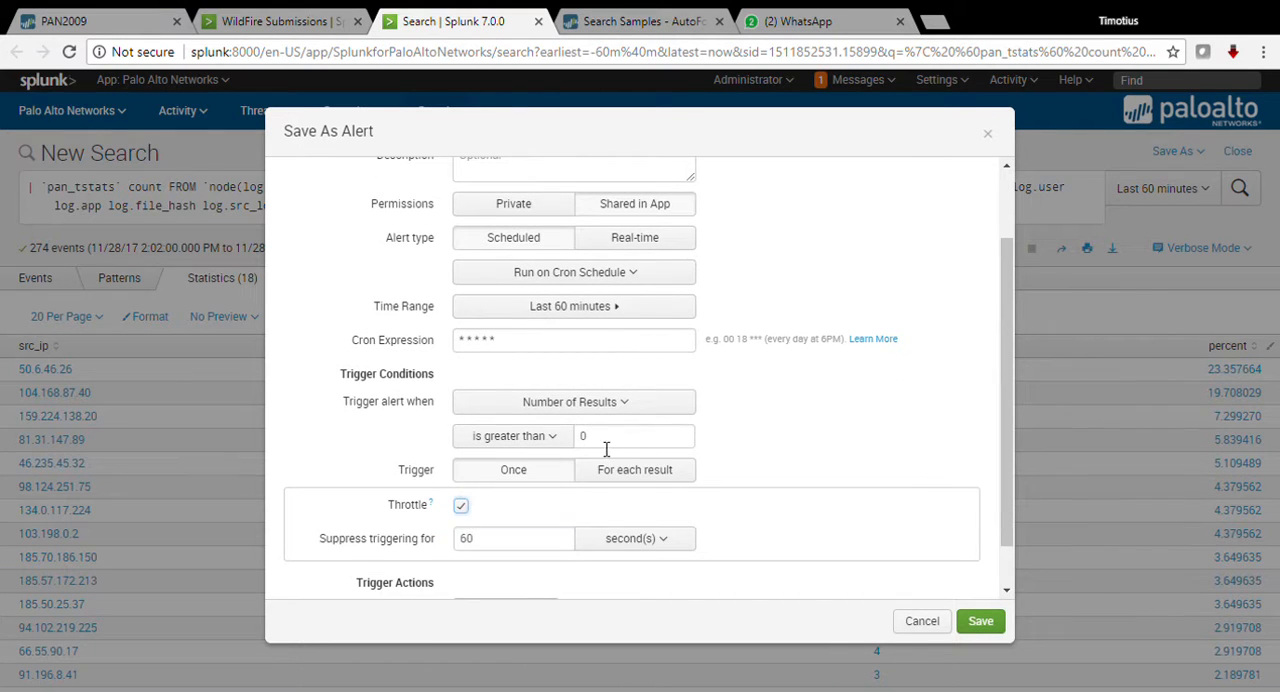
pyautogui.scroll(-1, 611, 449)
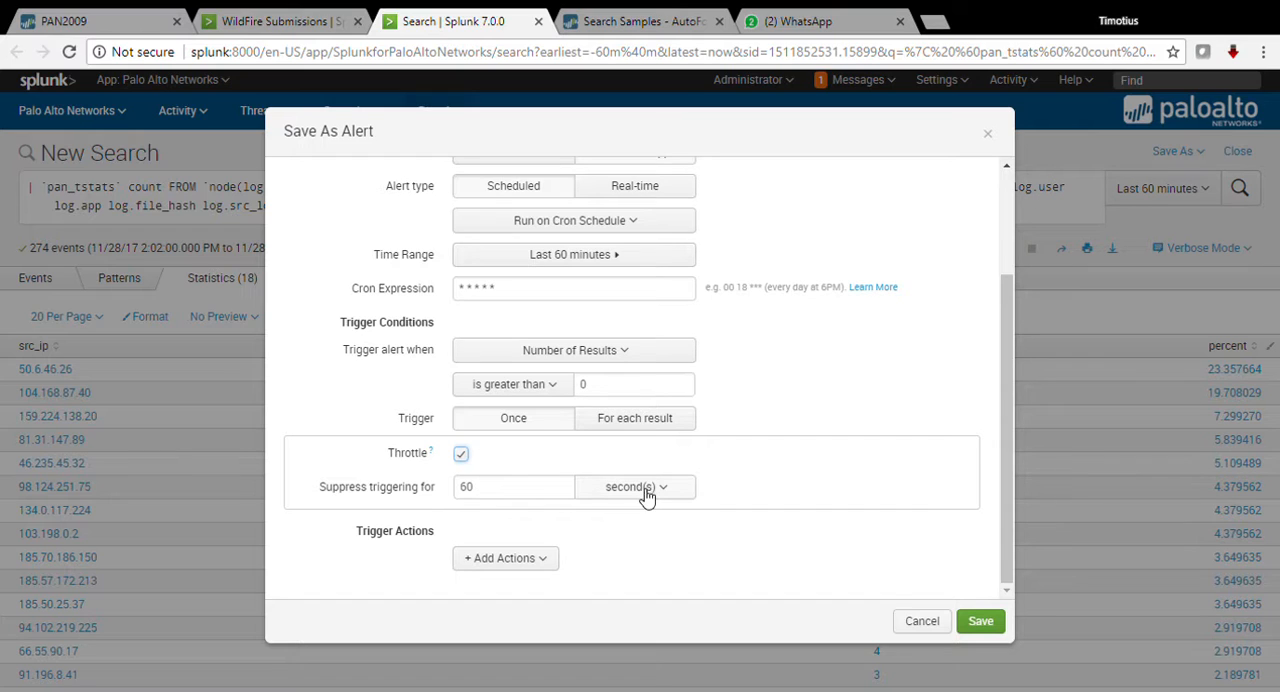
pyautogui.click(632, 422)
pyautogui.click(493, 488)
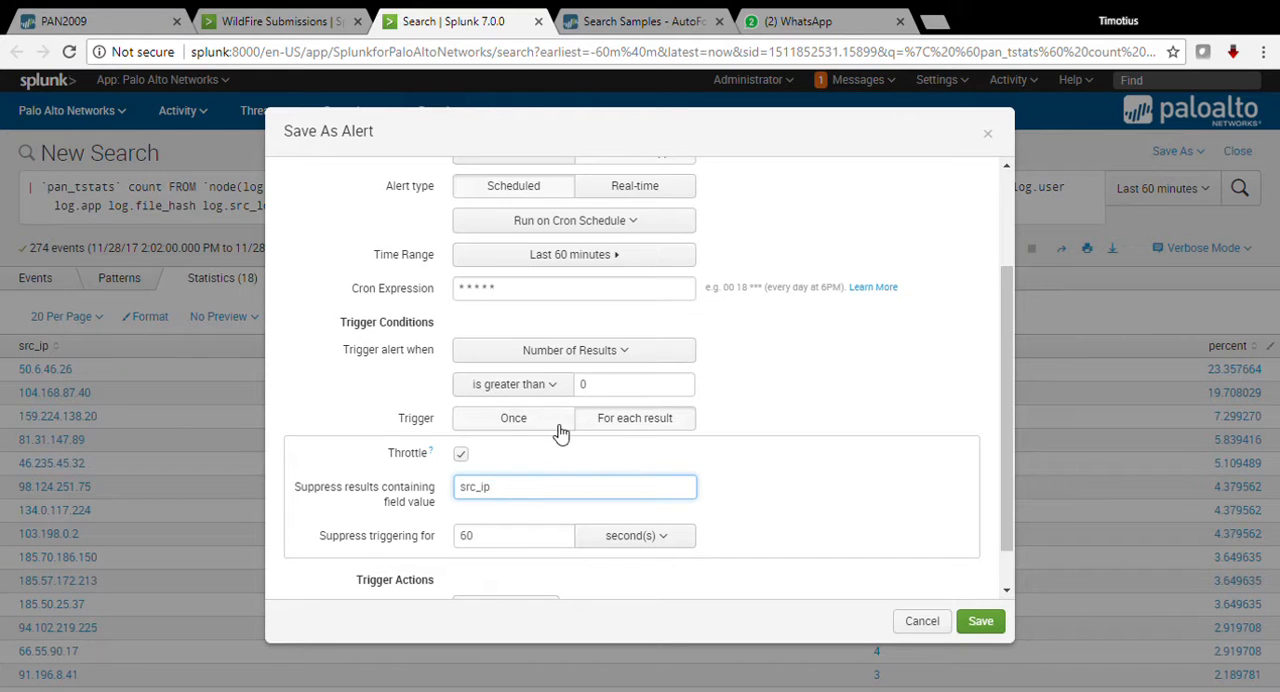
pyautogui.scroll(-1, 780, 482)
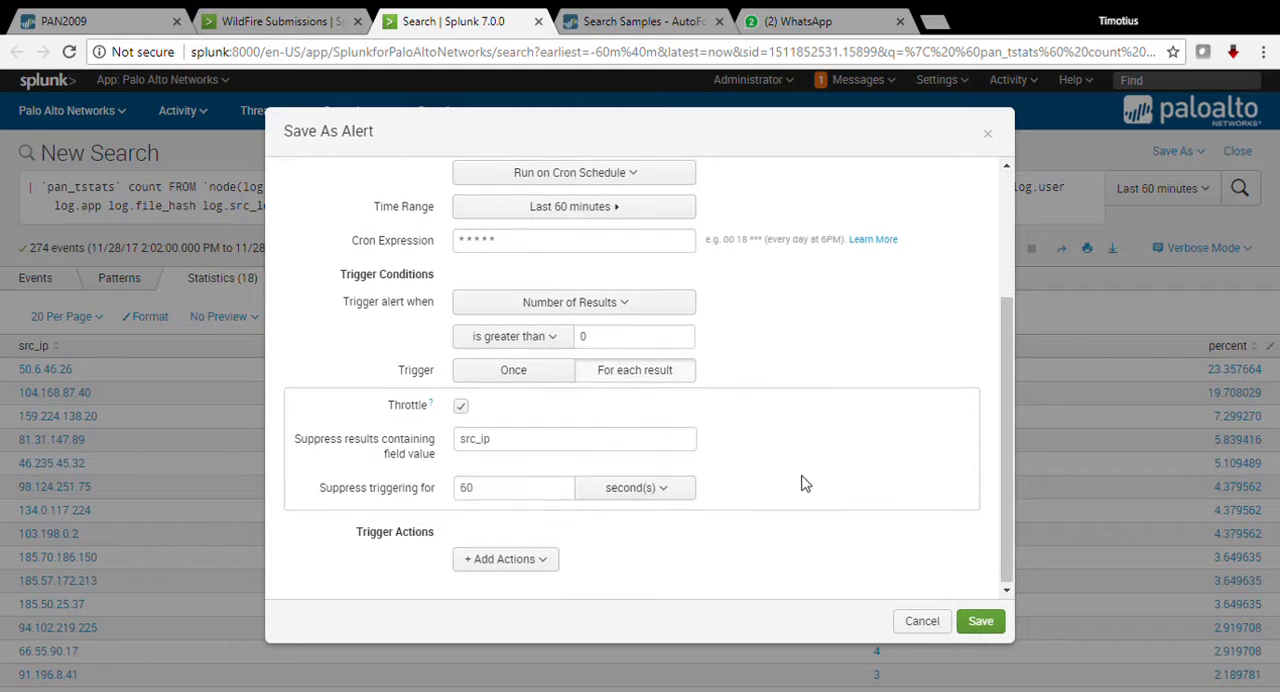
# Step: Give the alert an Add to Triggered Alerts action with medium severity
pyautogui.click(530, 565)
pyautogui.click(440, 300)
pyautogui.scroll(-2, 622, 520)
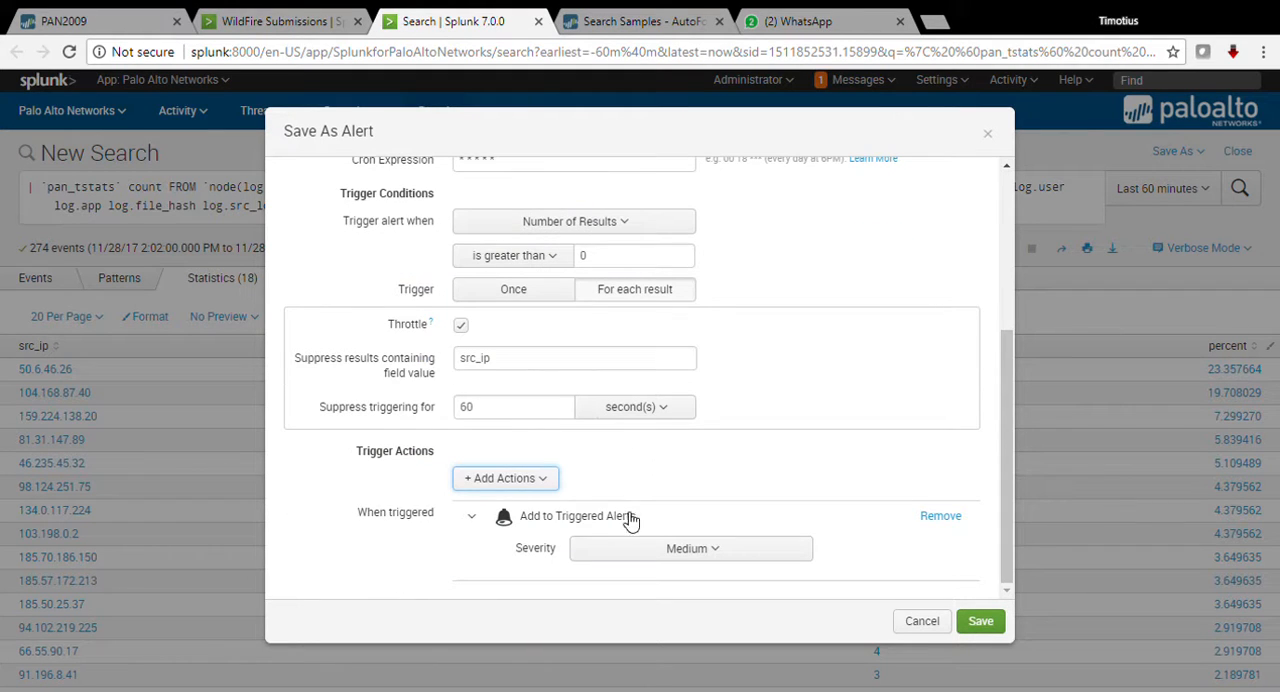
# Step: Attach a PAN : Tag to Dynamic Address Group action that adds tag WF-MAL-IP on firewall 10.10.10.99, and save the alert
pyautogui.click(552, 484)
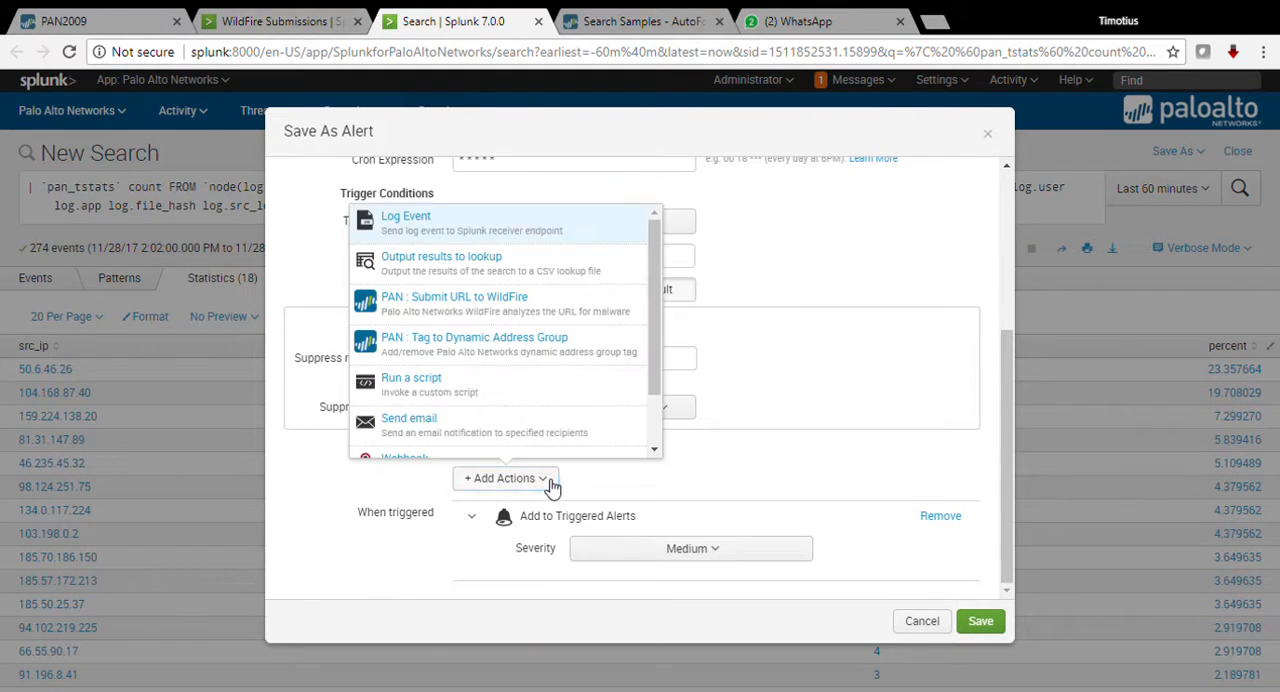
pyautogui.click(555, 357)
pyautogui.click(617, 418)
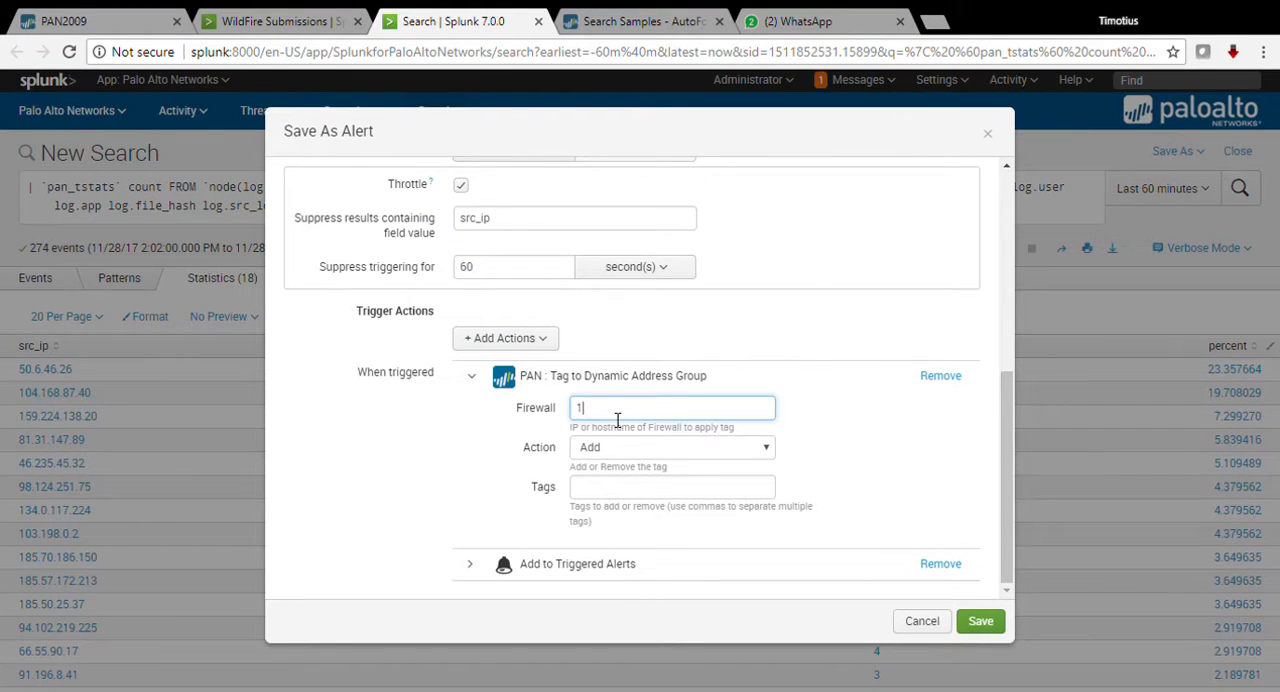
pyautogui.write('10')
pyautogui.click(617, 440)
pyautogui.click(618, 498)
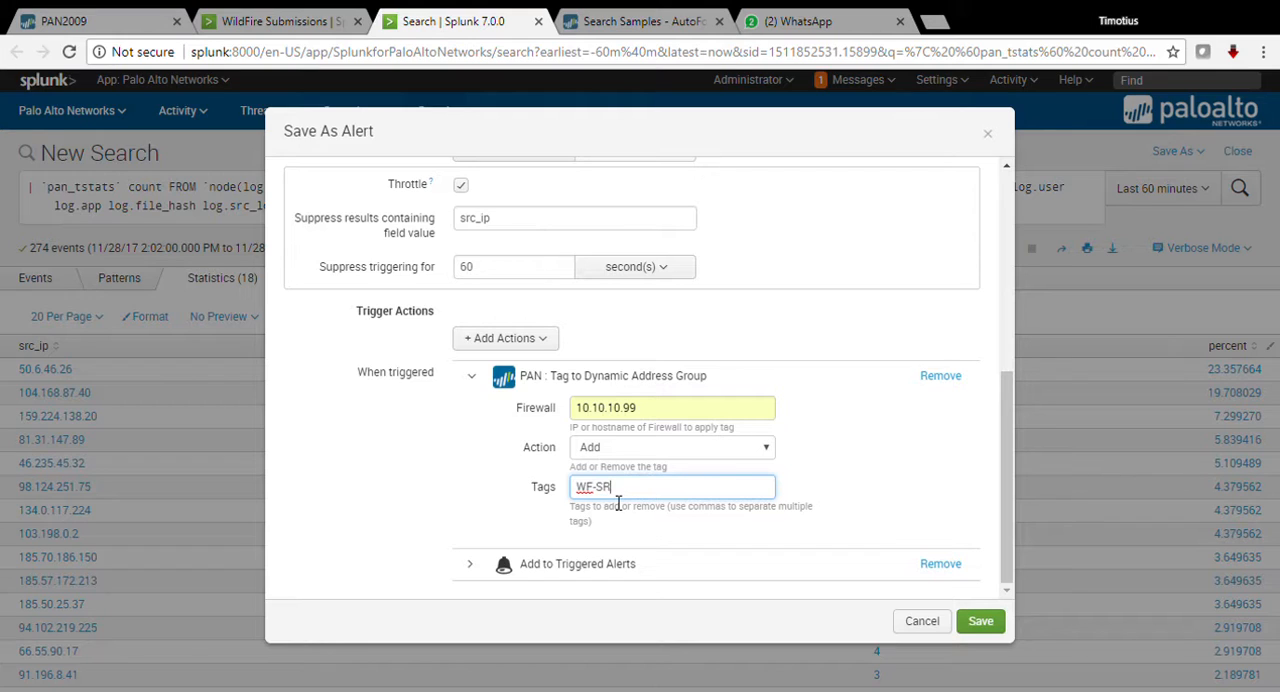
pyautogui.scroll(5, 637, 492)
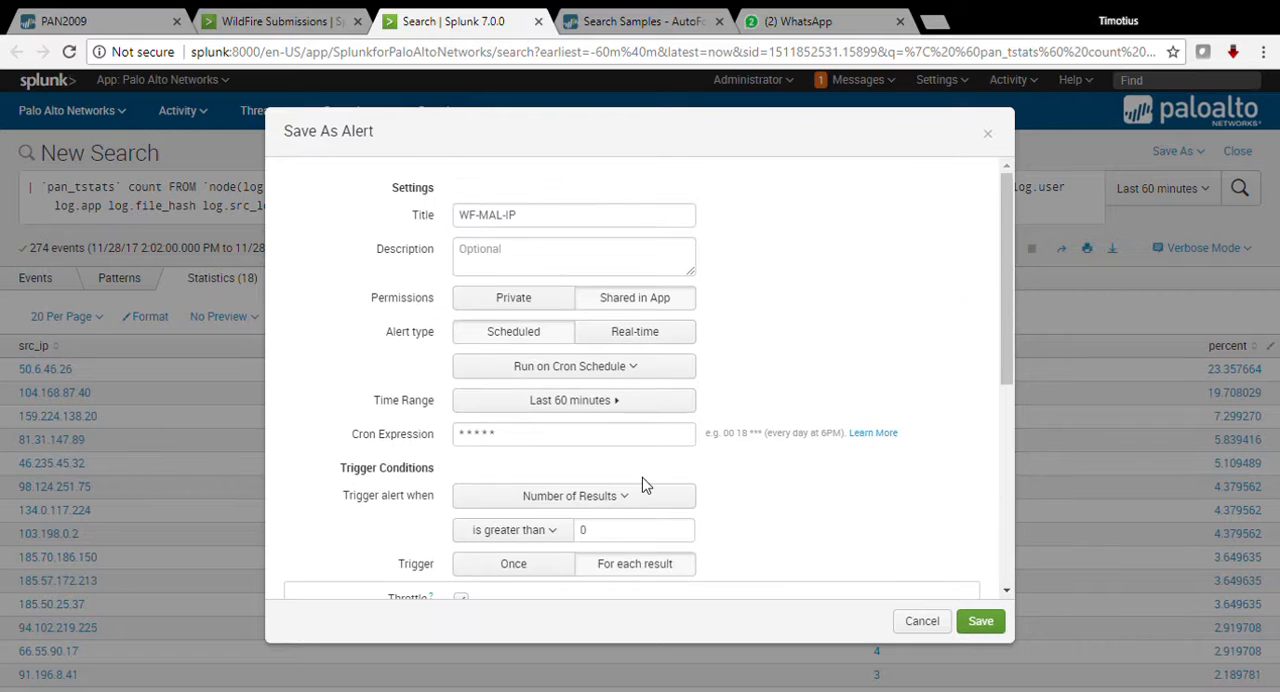
pyautogui.scroll(-5, 645, 485)
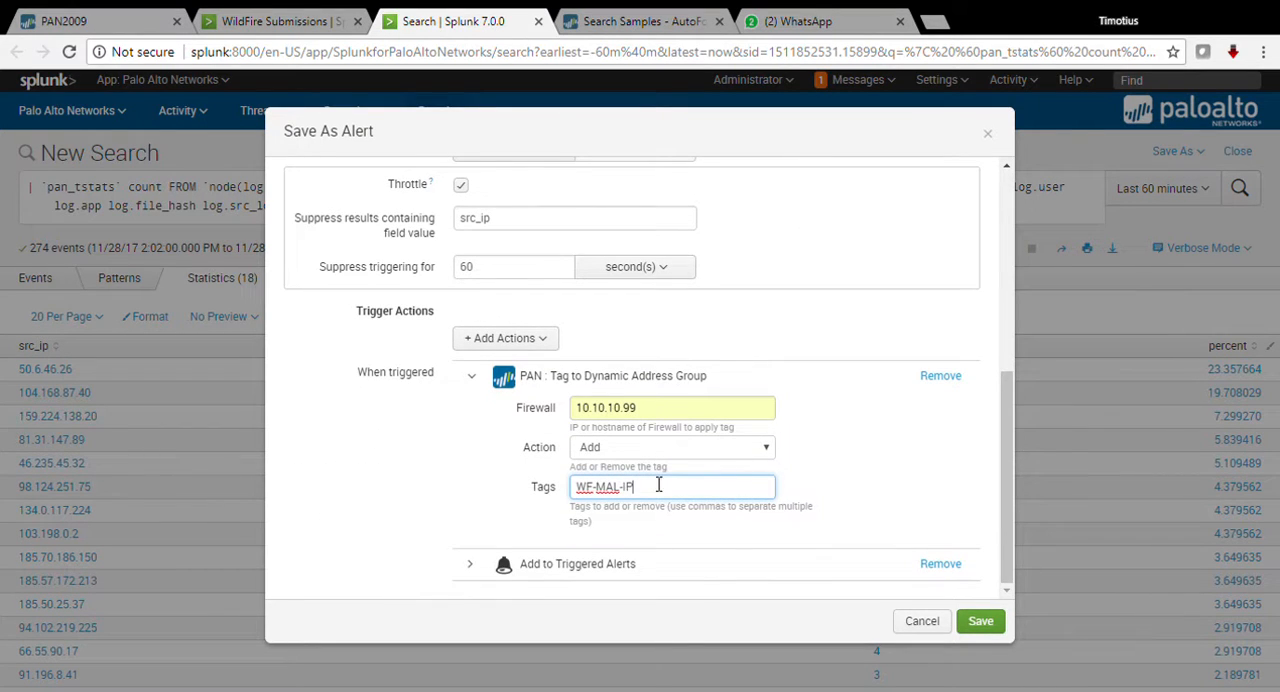
pyautogui.click(978, 520)
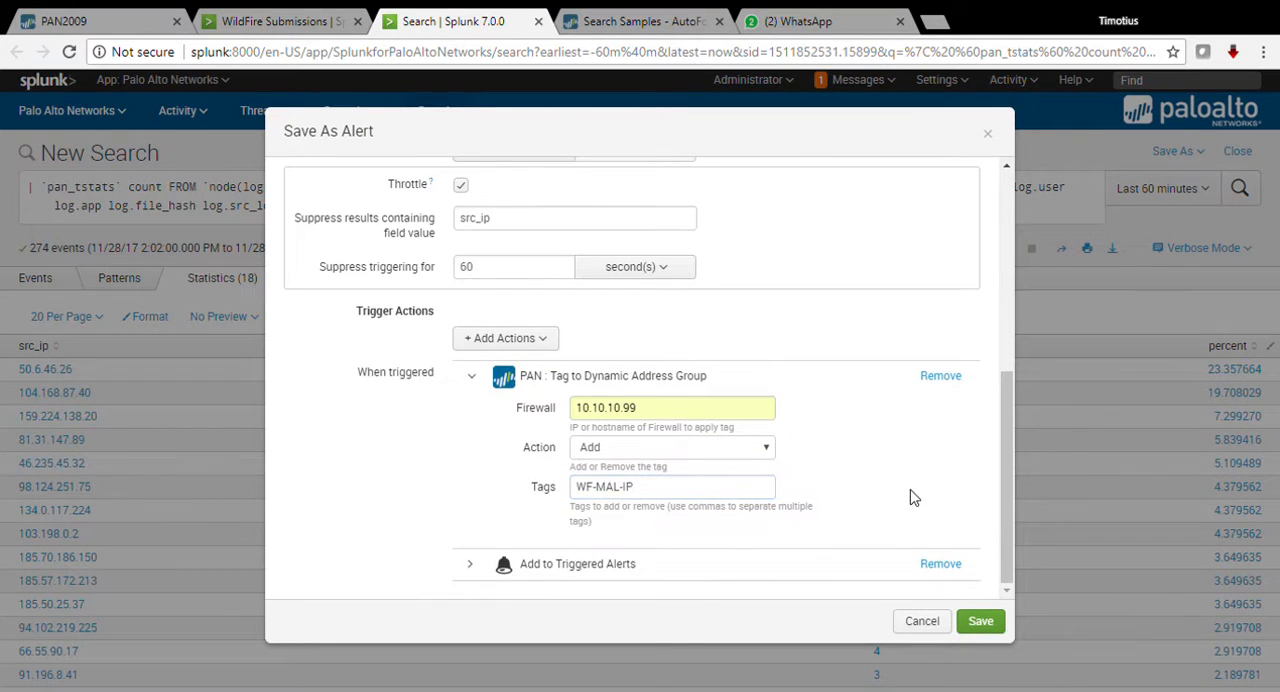
pyautogui.click(979, 622)
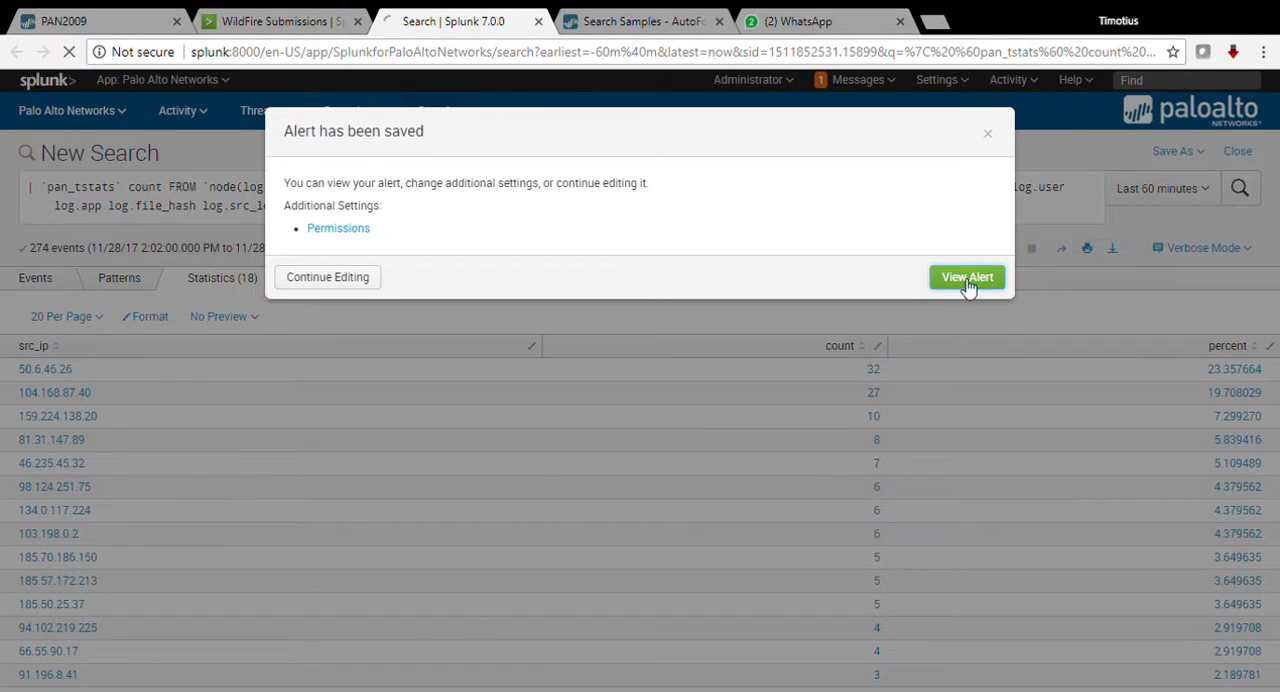
# Step: View the saved WF-MAL-IP alert and check the list of triggered alerts in Splunk
pyautogui.click(965, 285)
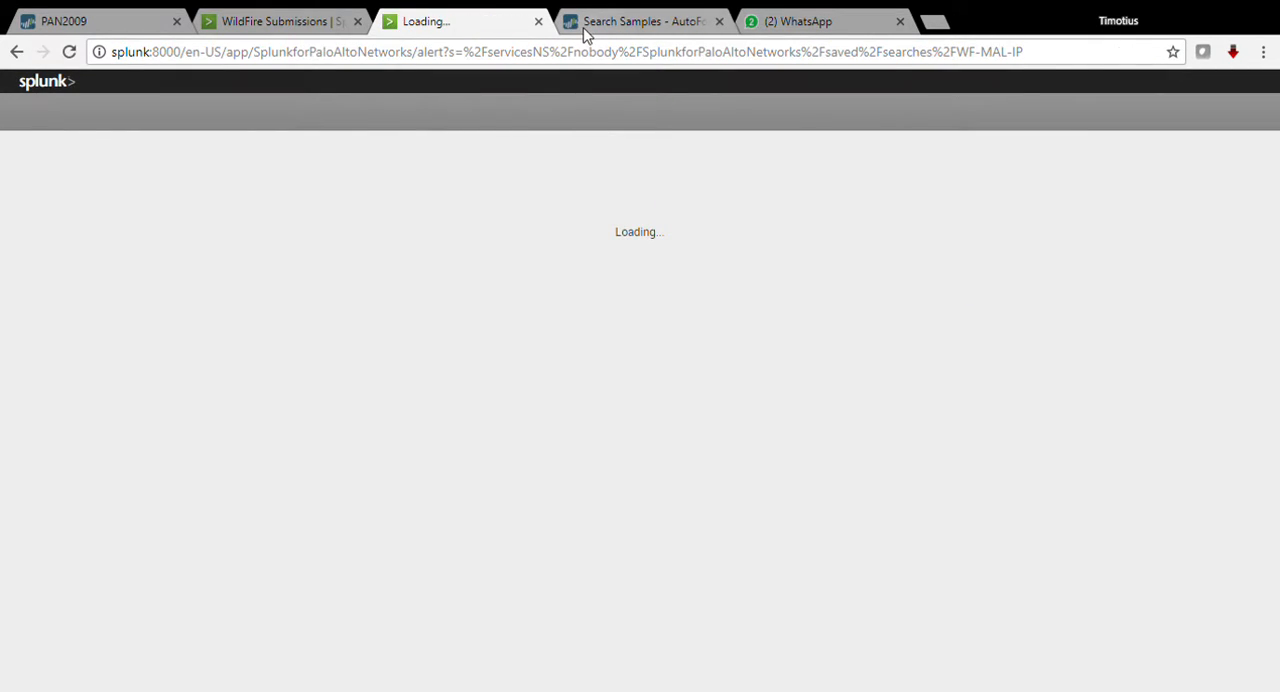
pyautogui.click(1004, 84)
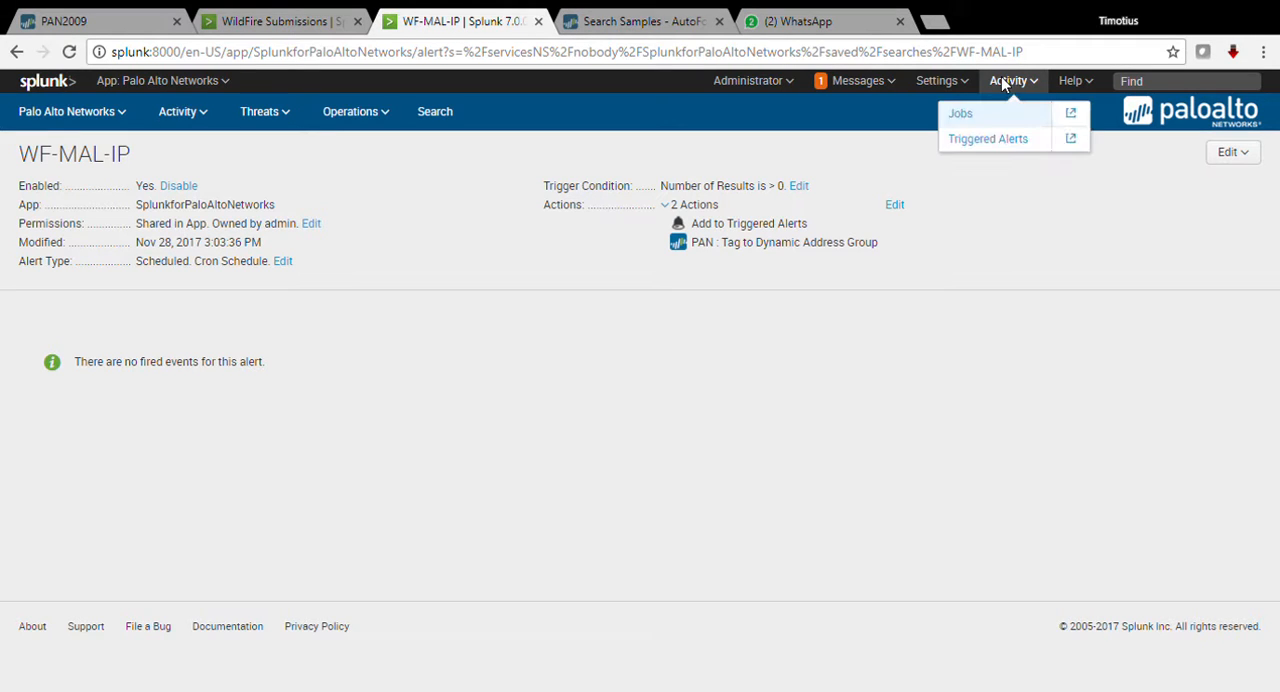
pyautogui.click(980, 142)
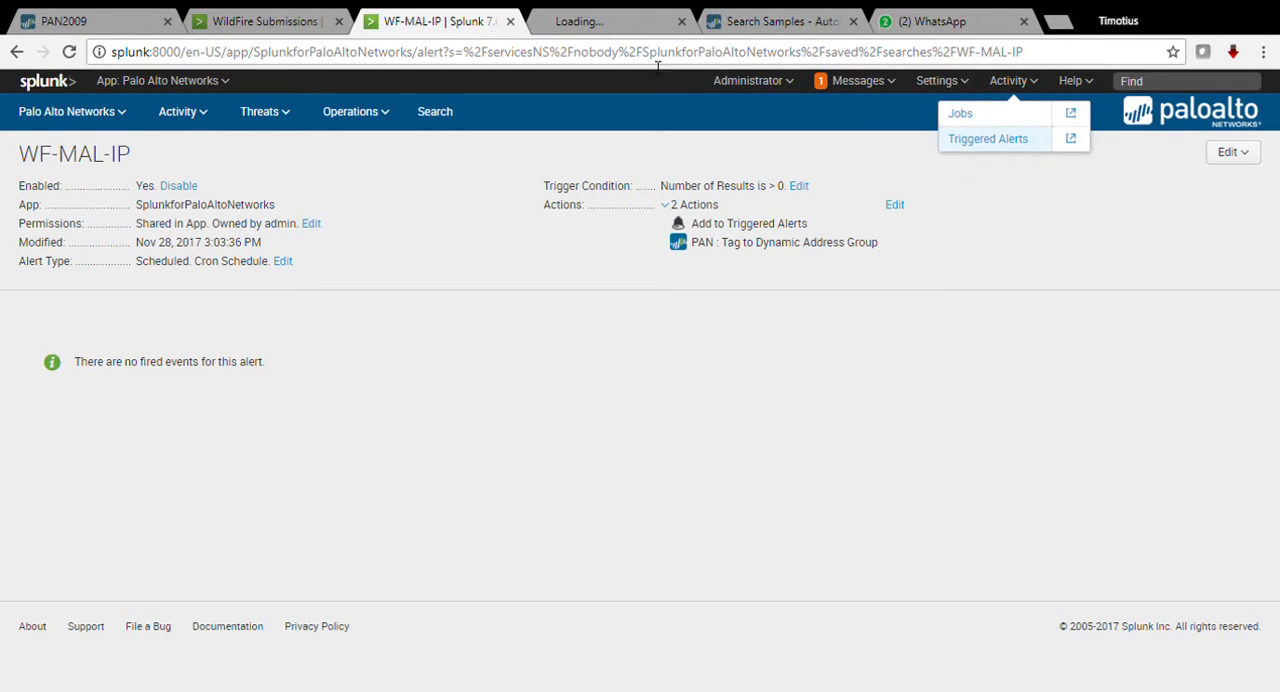
pyautogui.click(584, 30)
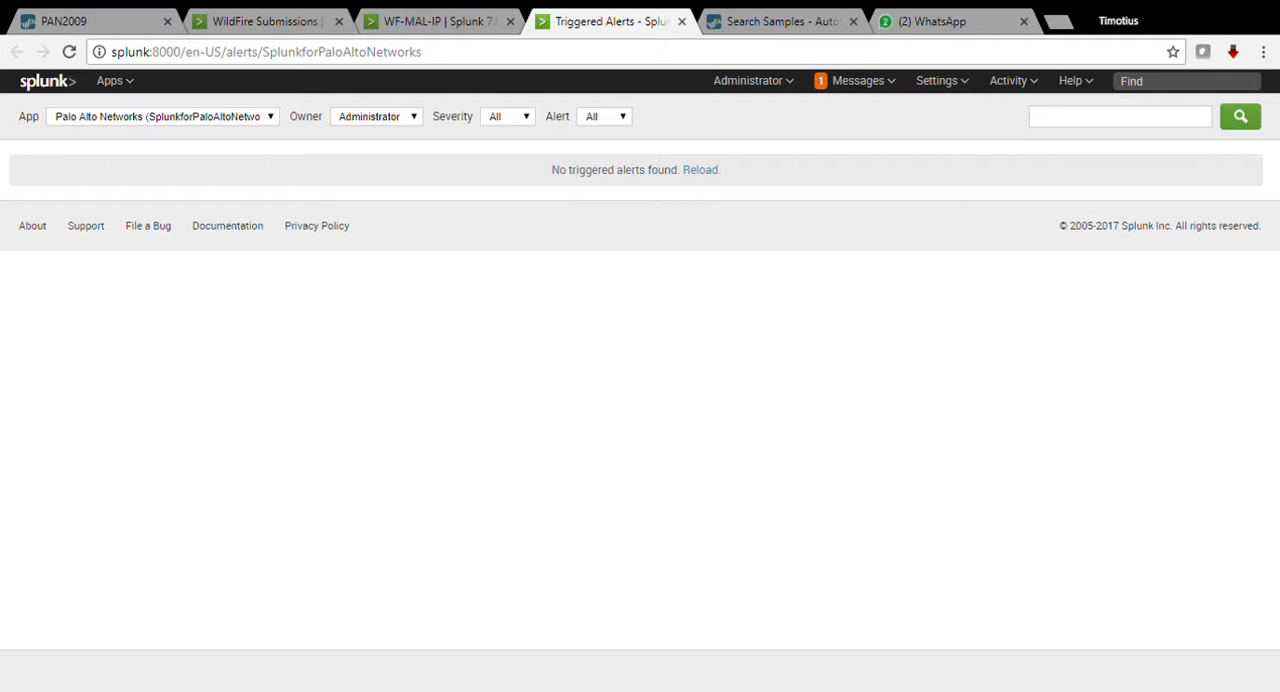
# Step: Switch to the Palo Alto firewall and start a new address group of type Dynamic
pyautogui.click(112, 24)
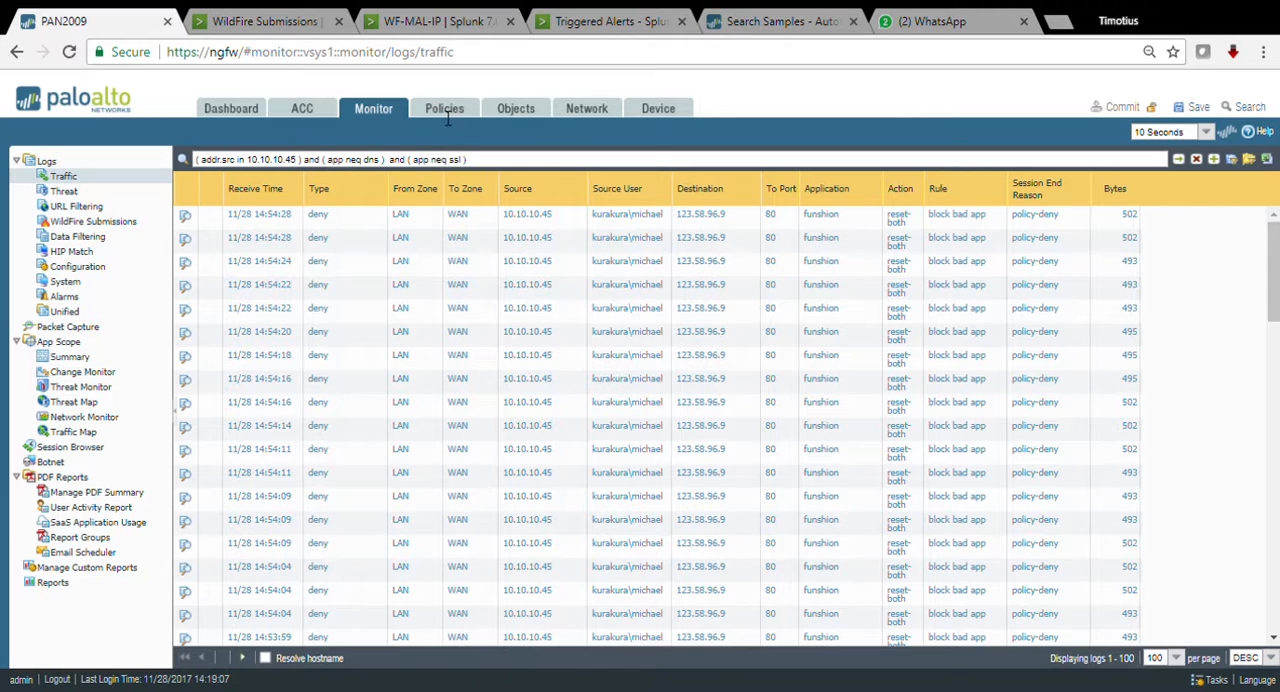
pyautogui.click(592, 110)
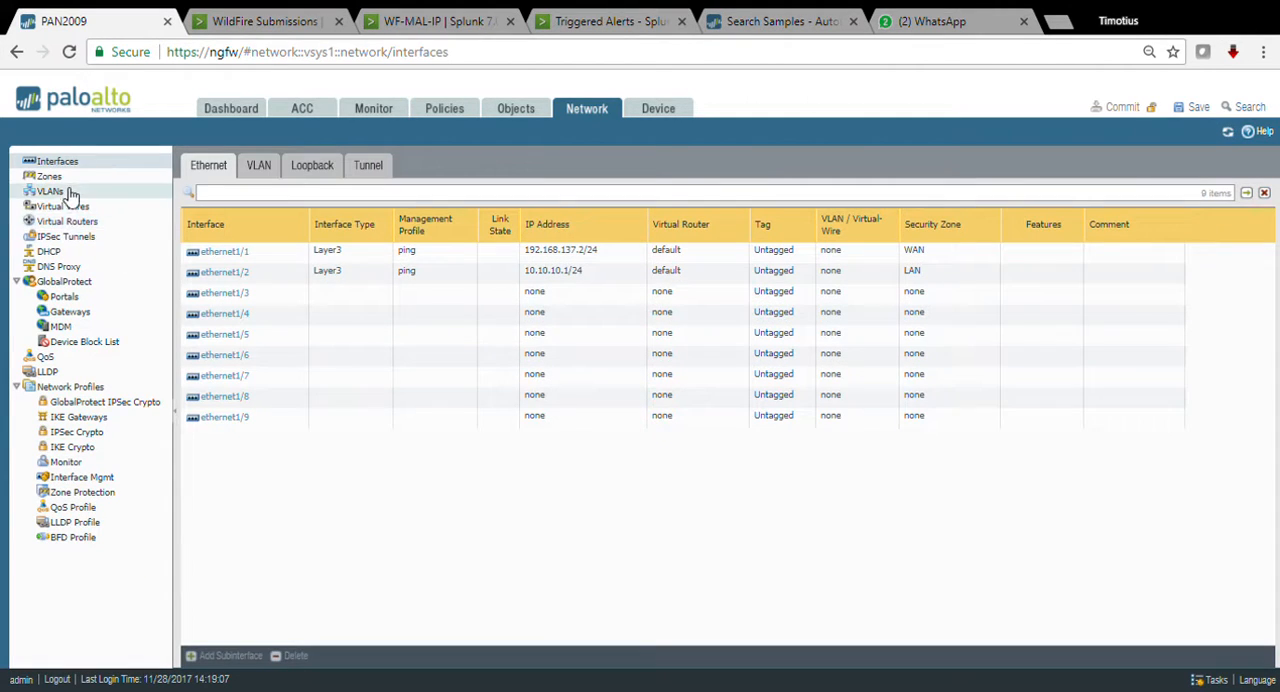
pyautogui.click(510, 108)
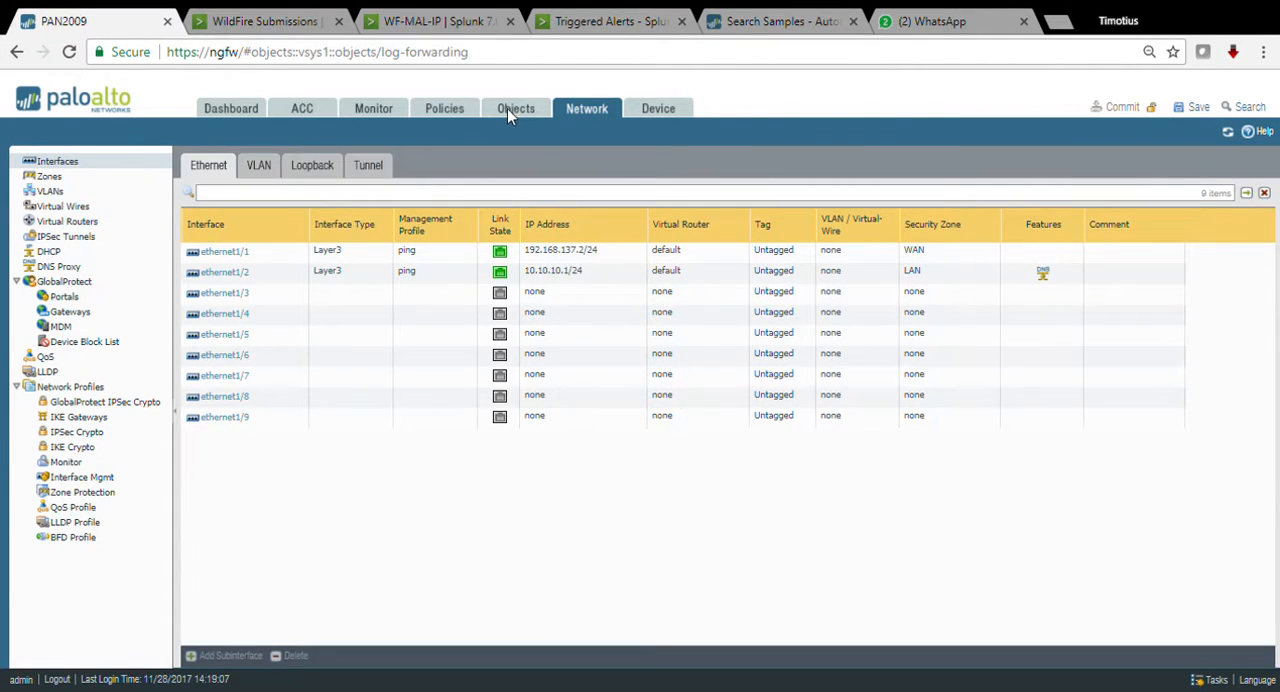
pyautogui.click(70, 177)
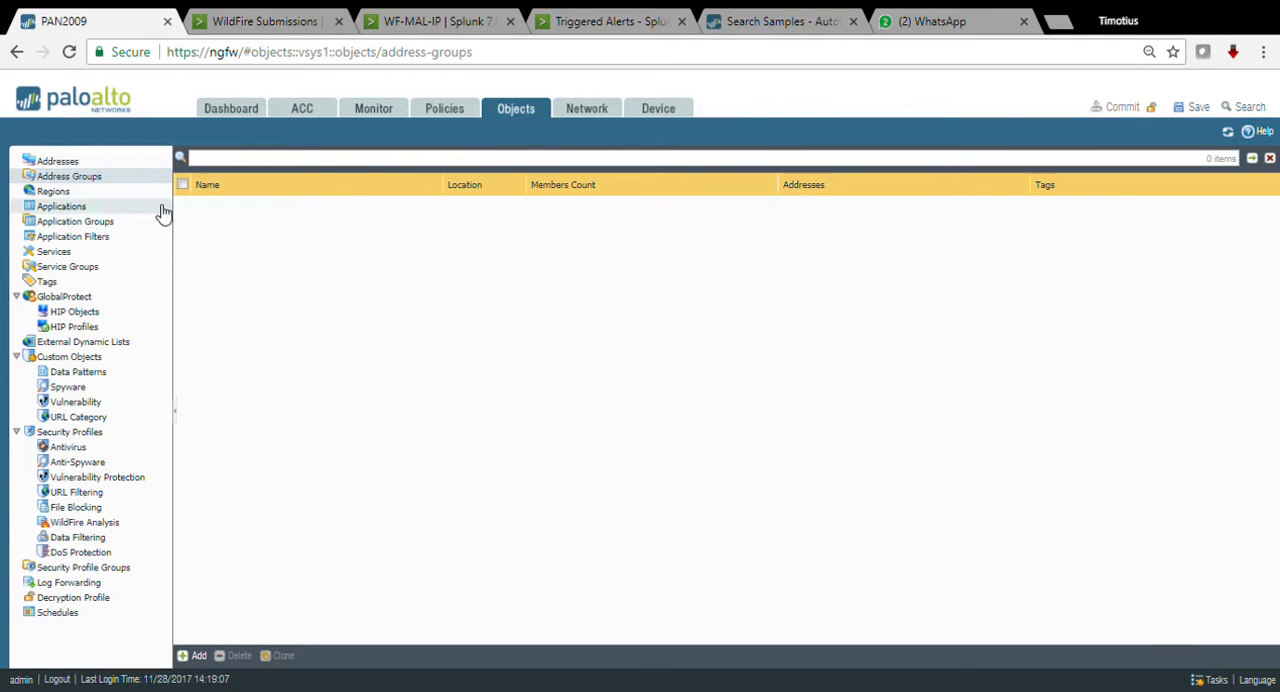
pyautogui.click(186, 656)
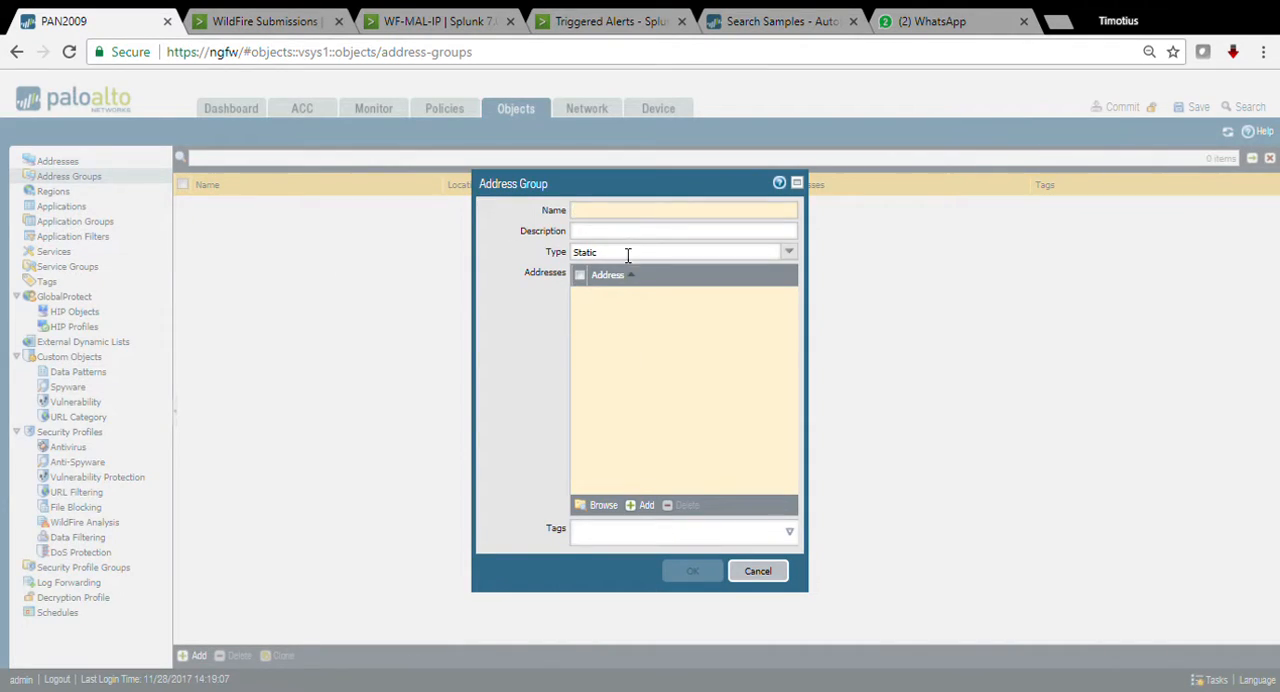
pyautogui.click(789, 252)
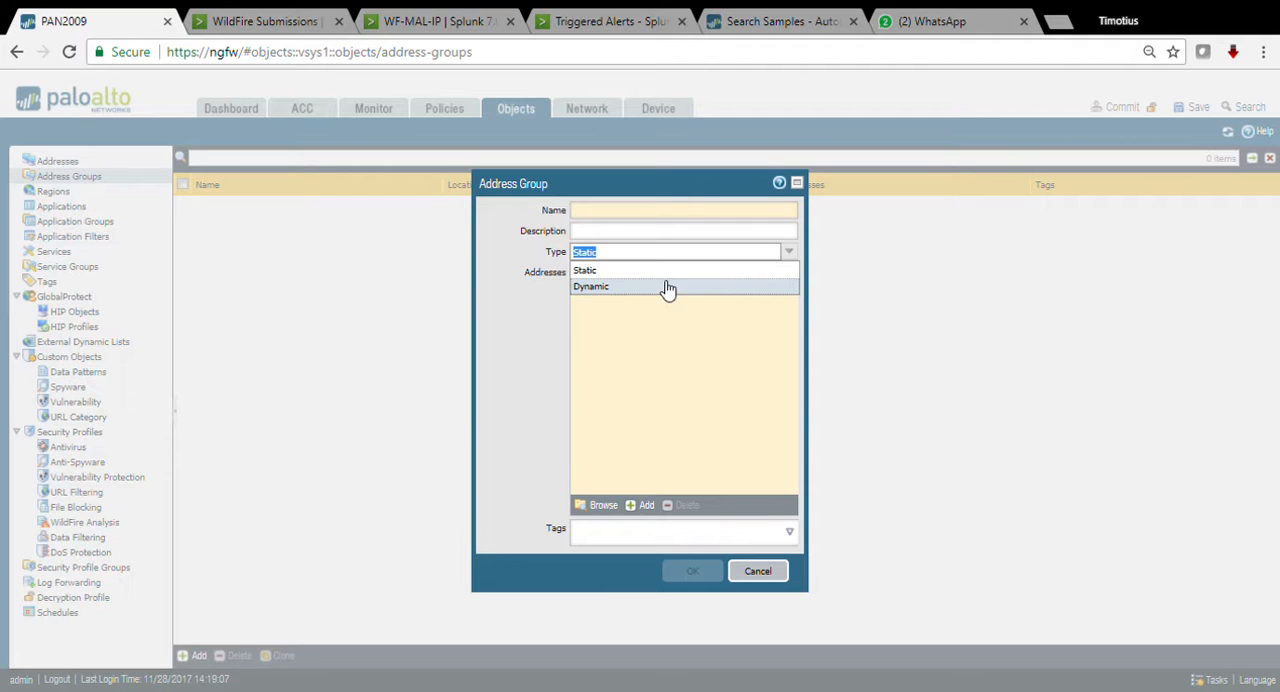
pyautogui.click(632, 287)
# Step: Give the address group the match criterion WF-MAL-IP, name it WF-MAL-IP, and commit it to the firewall's running configuration
pyautogui.click(615, 511)
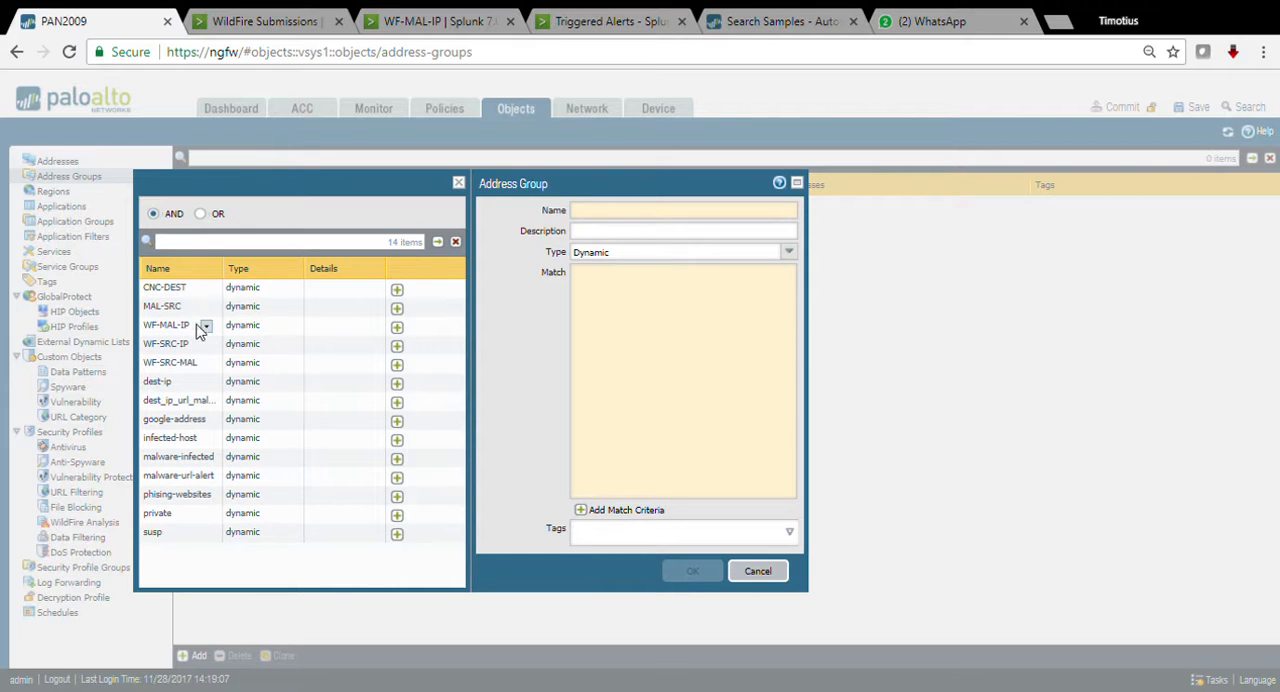
pyautogui.click(398, 327)
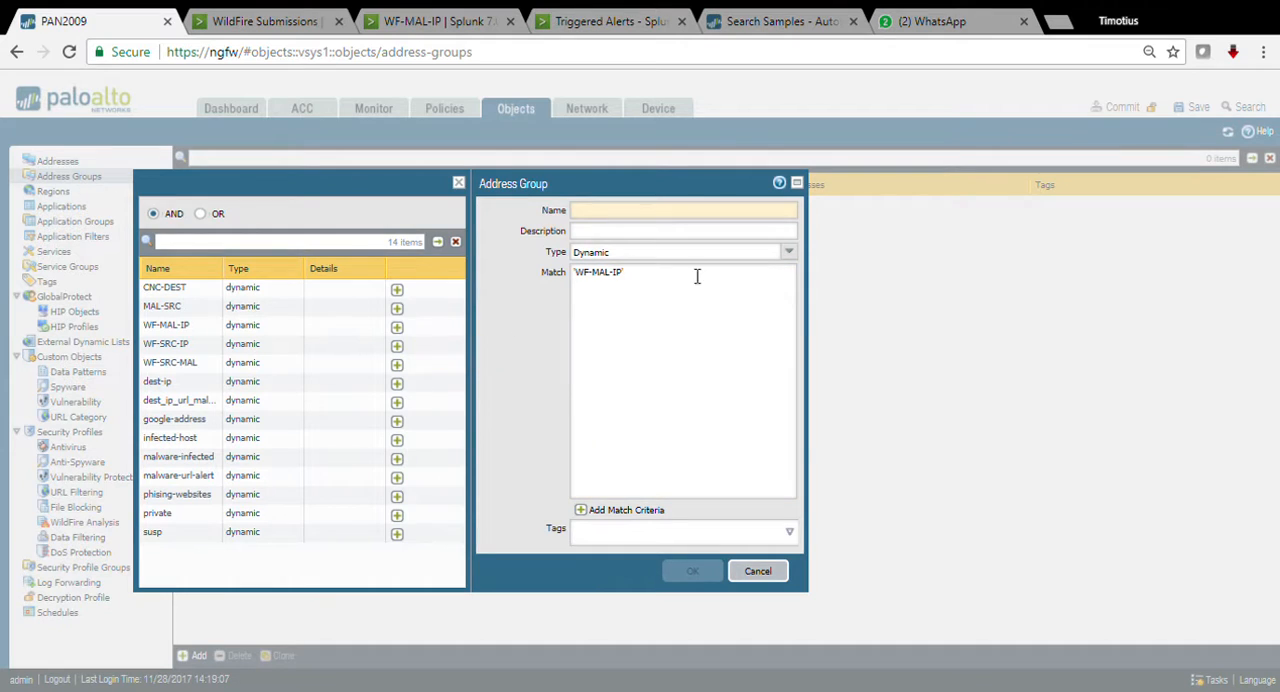
pyautogui.click(615, 216)
pyautogui.write('WF_')
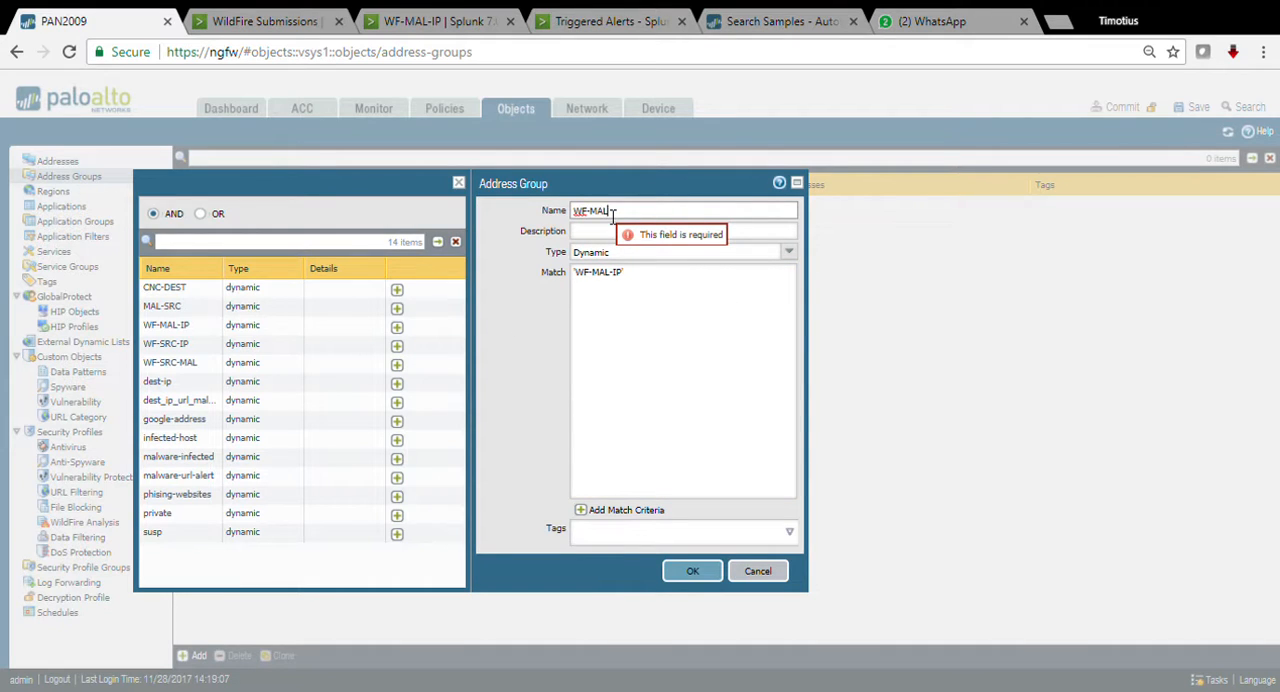
pyautogui.write('MAL-IP')
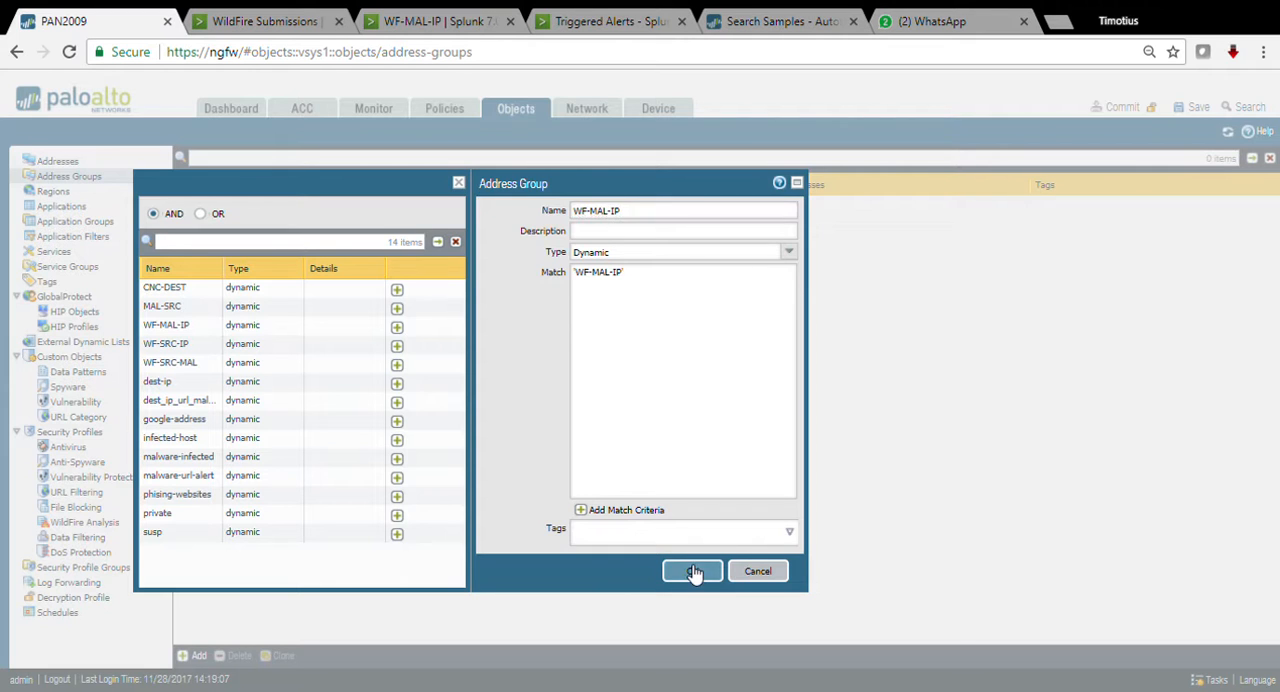
pyautogui.click(692, 571)
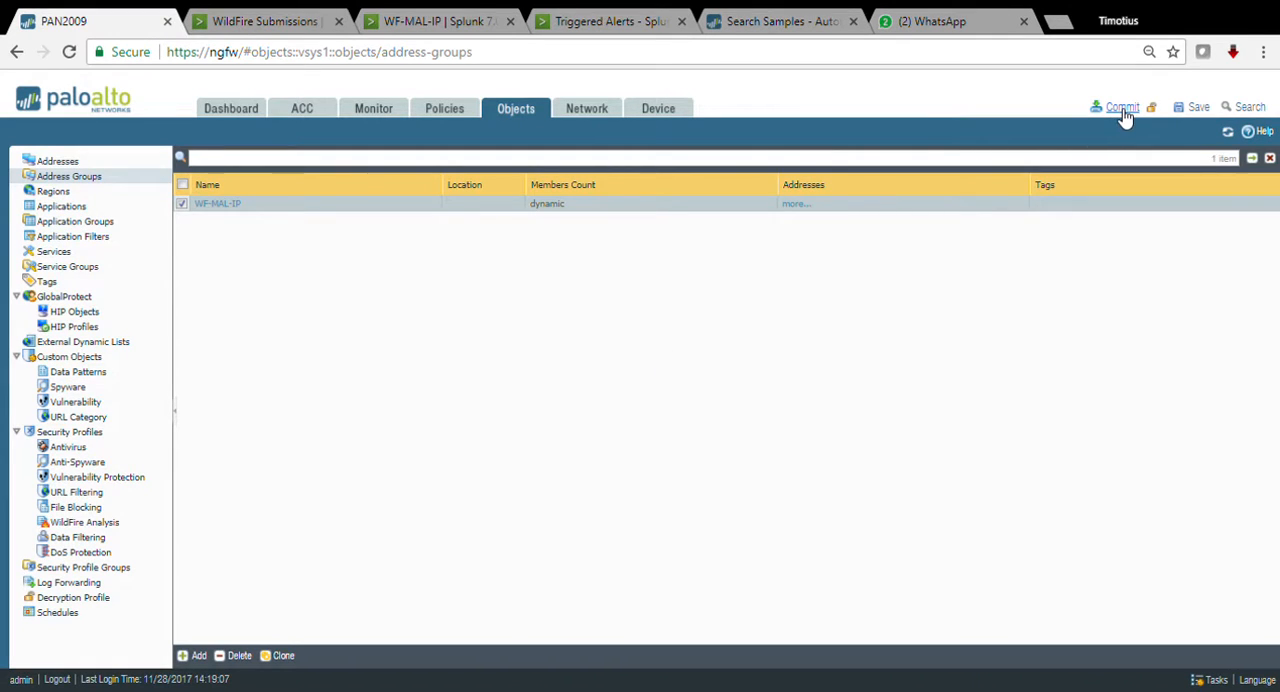
pyautogui.click(1122, 108)
pyautogui.click(728, 455)
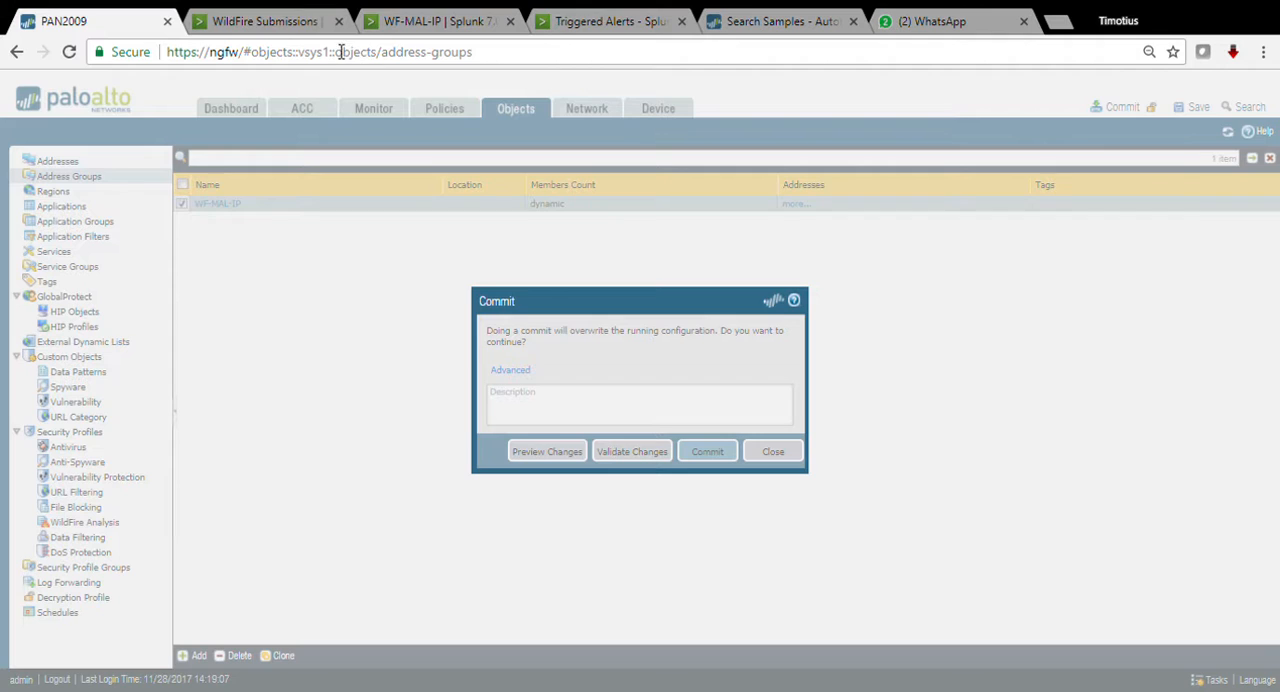
# Step: Check Splunk's triggered alerts list repeatedly for new Palo Alto Networks entries, and look at the firewall's commit status in between
pyautogui.click(268, 28)
pyautogui.click(386, 28)
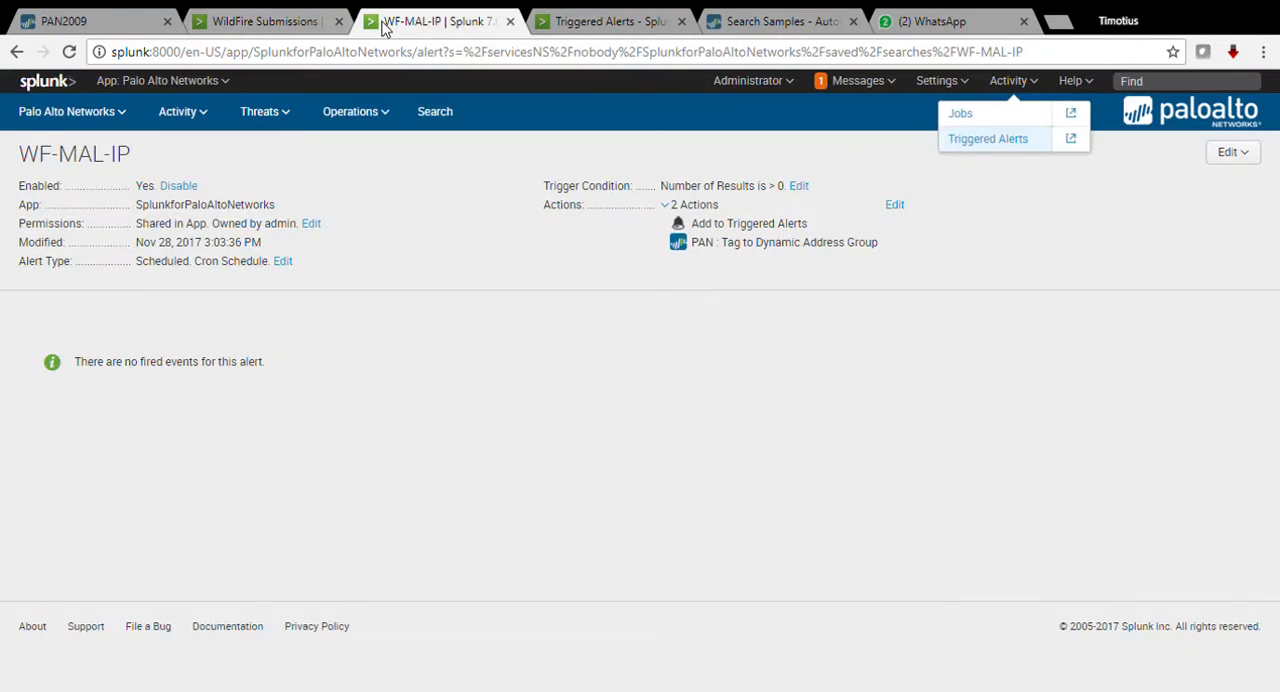
pyautogui.click(625, 28)
pyautogui.click(700, 174)
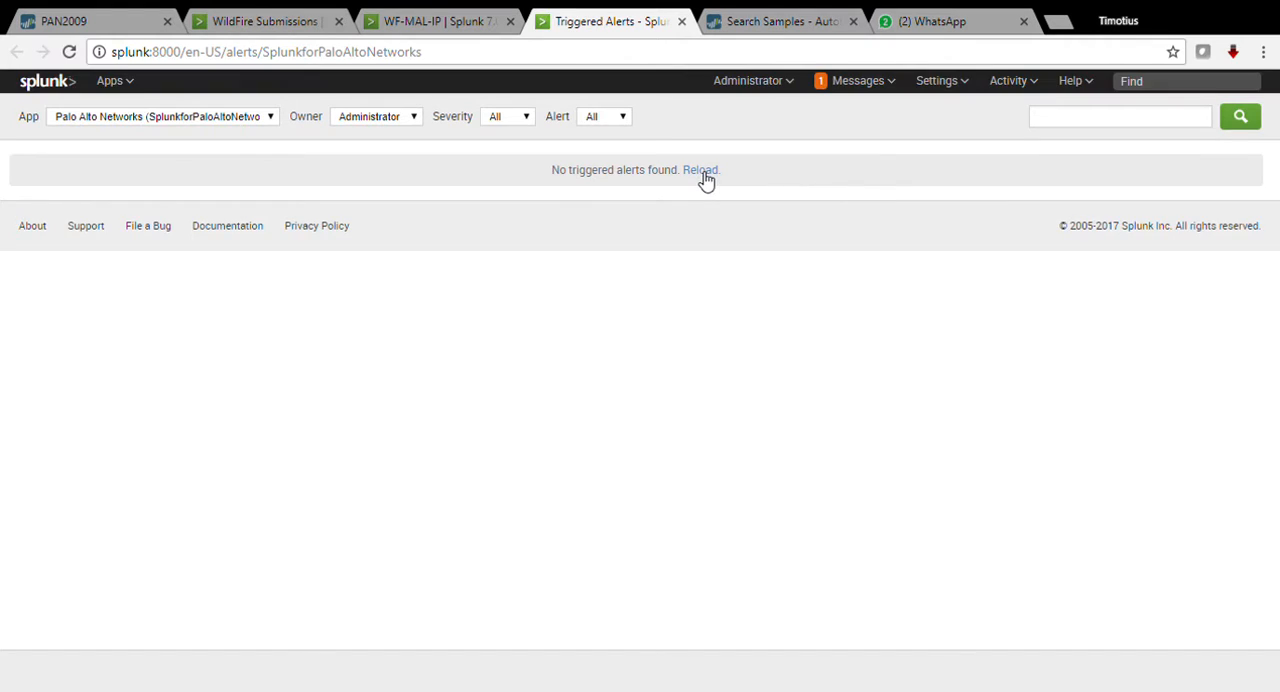
pyautogui.click(702, 172)
pyautogui.click(702, 172)
pyautogui.click(135, 28)
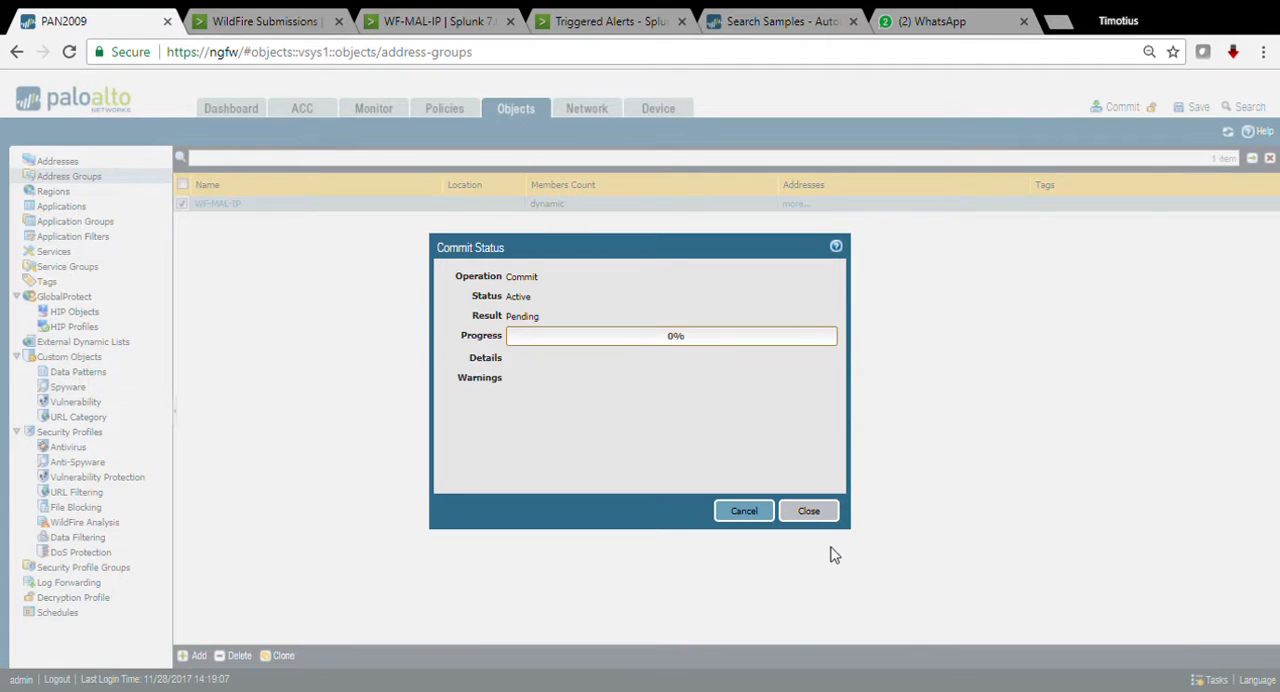
pyautogui.click(618, 21)
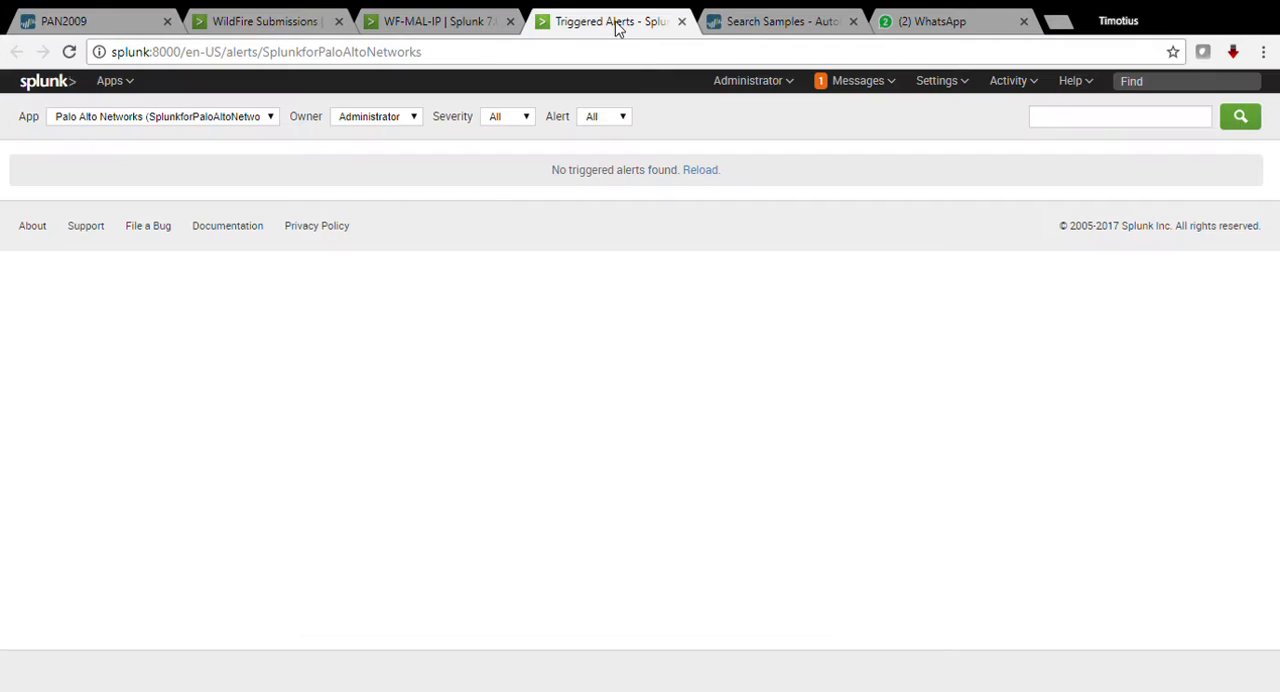
pyautogui.click(701, 172)
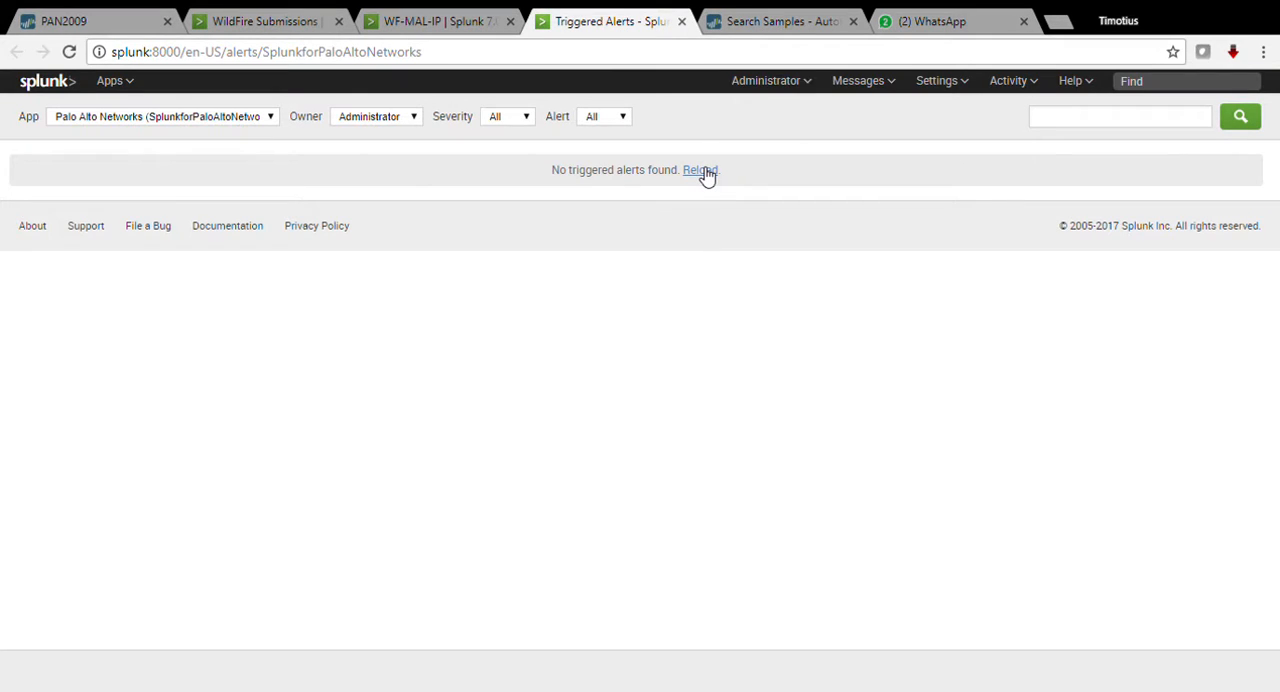
pyautogui.click(702, 171)
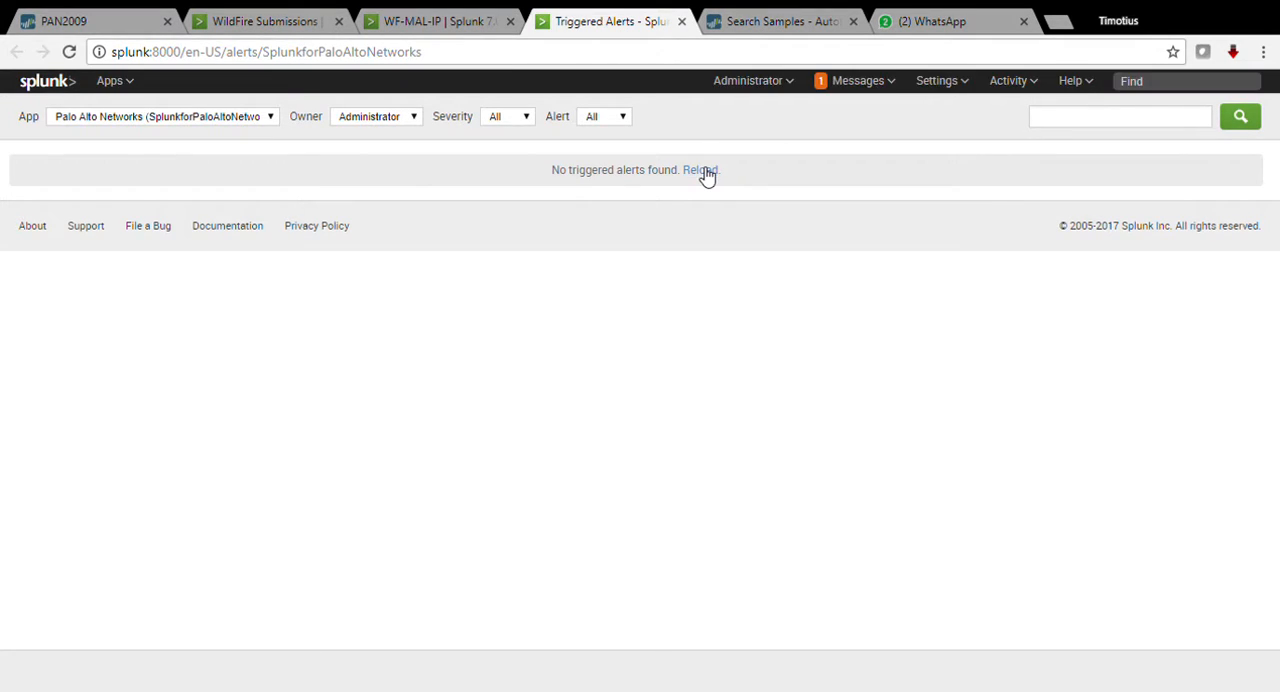
pyautogui.click(703, 172)
pyautogui.click(703, 173)
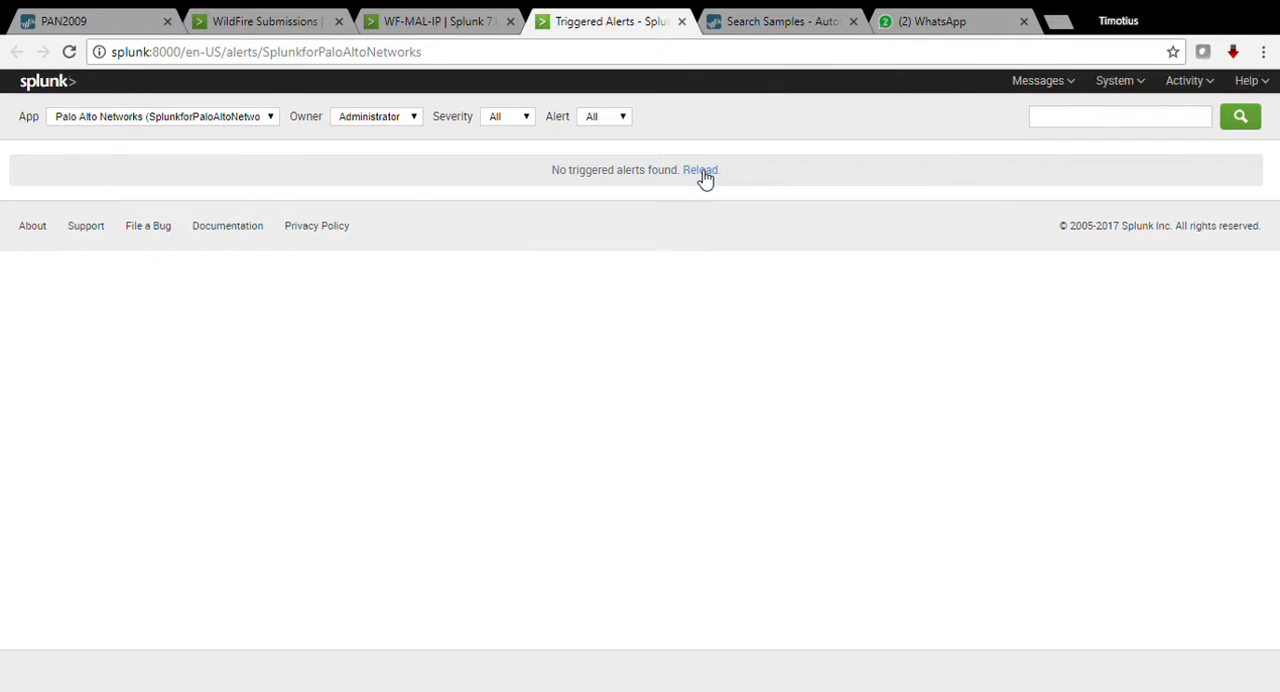
# Step: Reload the WF-MAL-IP alert page in Splunk to check for fired events
pyautogui.click(463, 28)
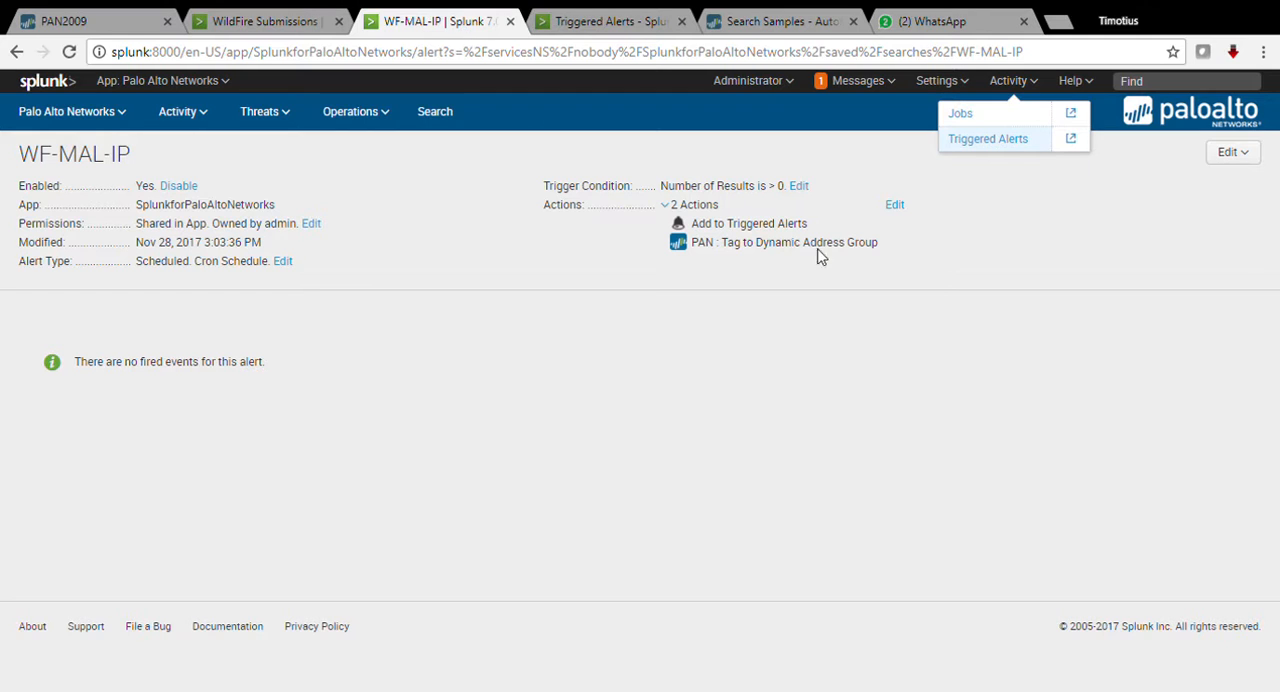
pyautogui.click(449, 322)
pyautogui.press('F5')
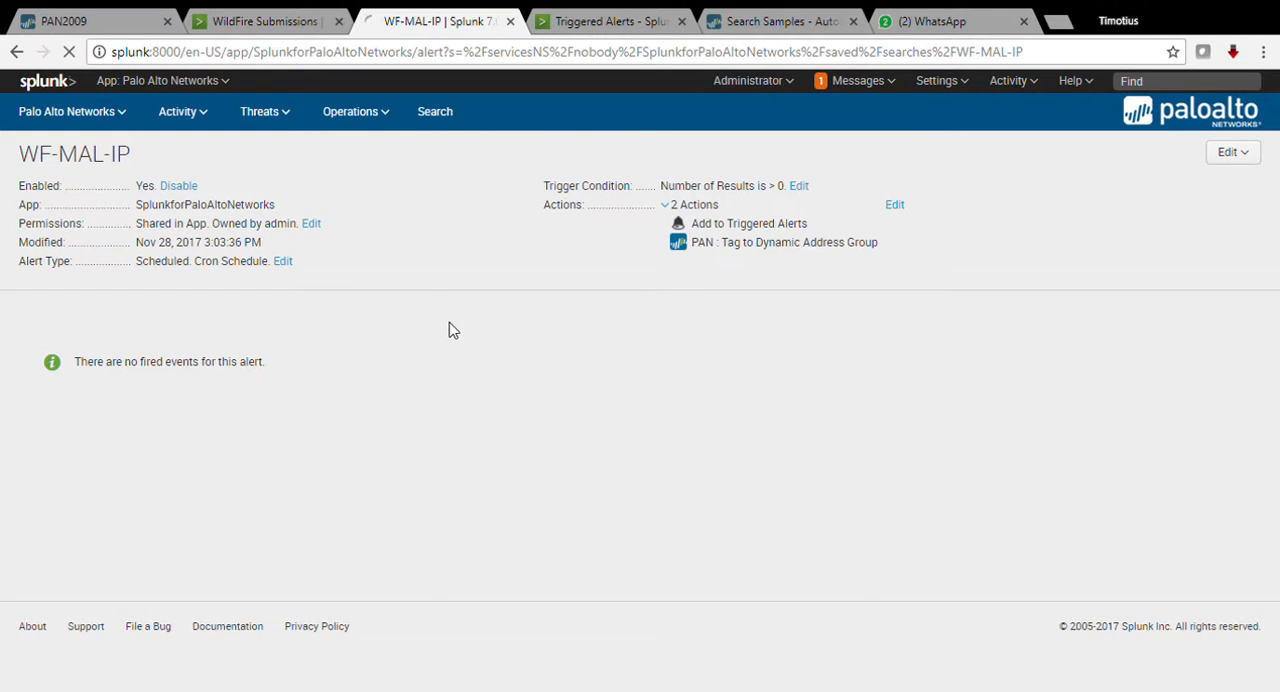
# Step: Return to the firewall, dismiss the commit status, and view the registered addresses in the WF-MAL-IP address group
pyautogui.click(112, 24)
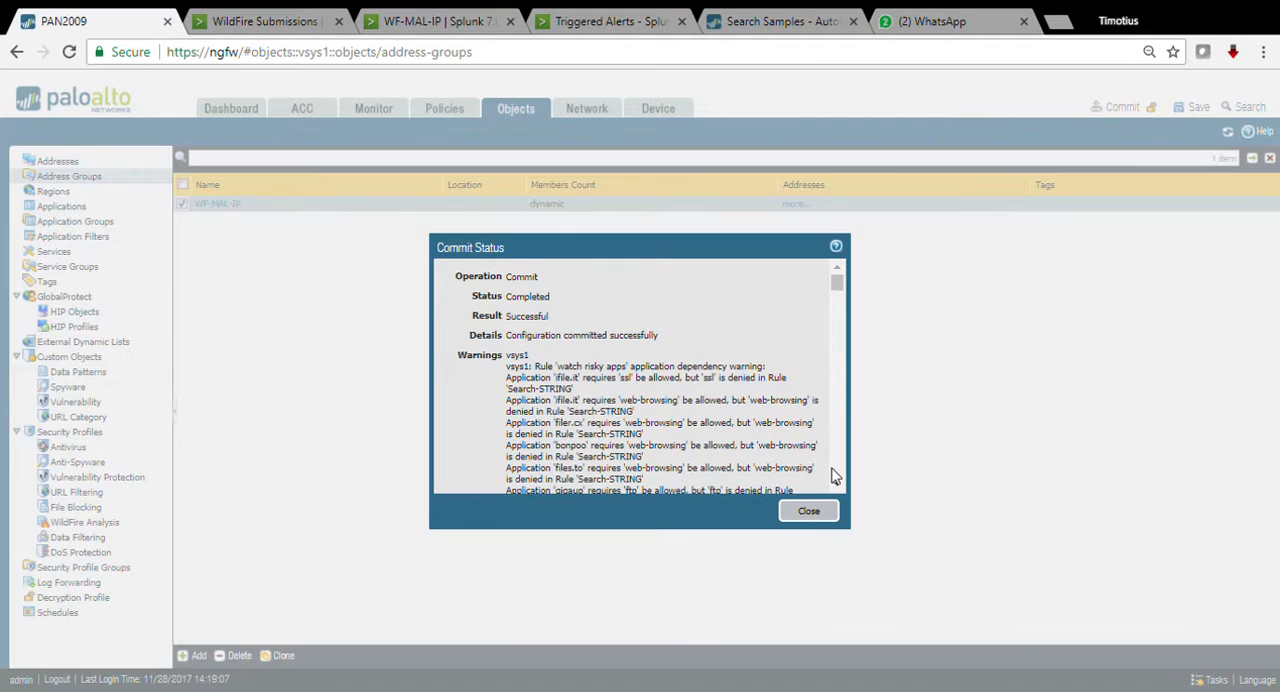
pyautogui.click(808, 514)
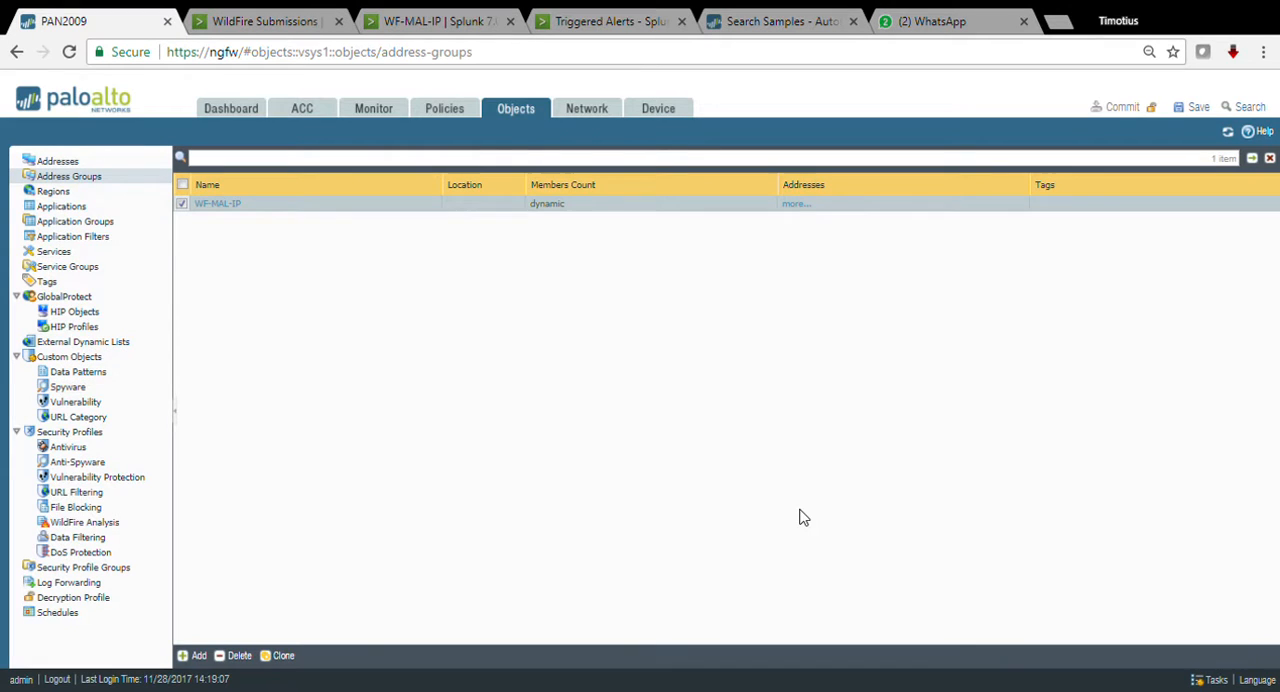
pyautogui.click(797, 205)
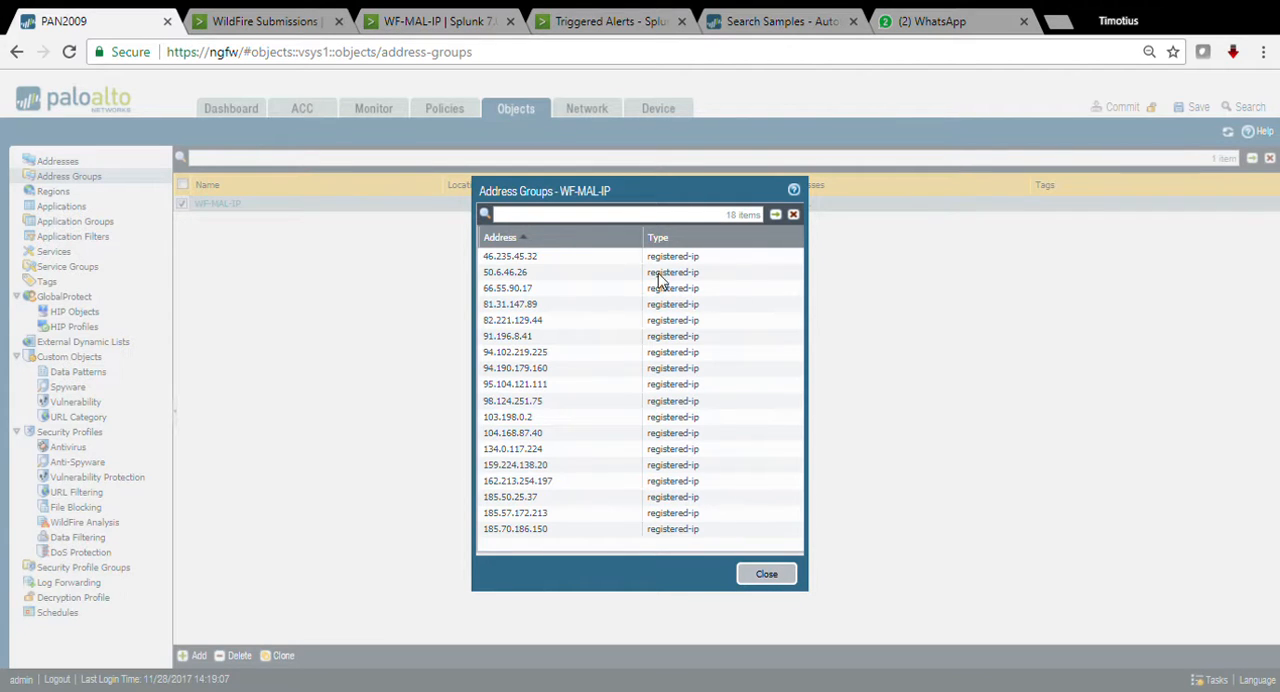
pyautogui.click(767, 577)
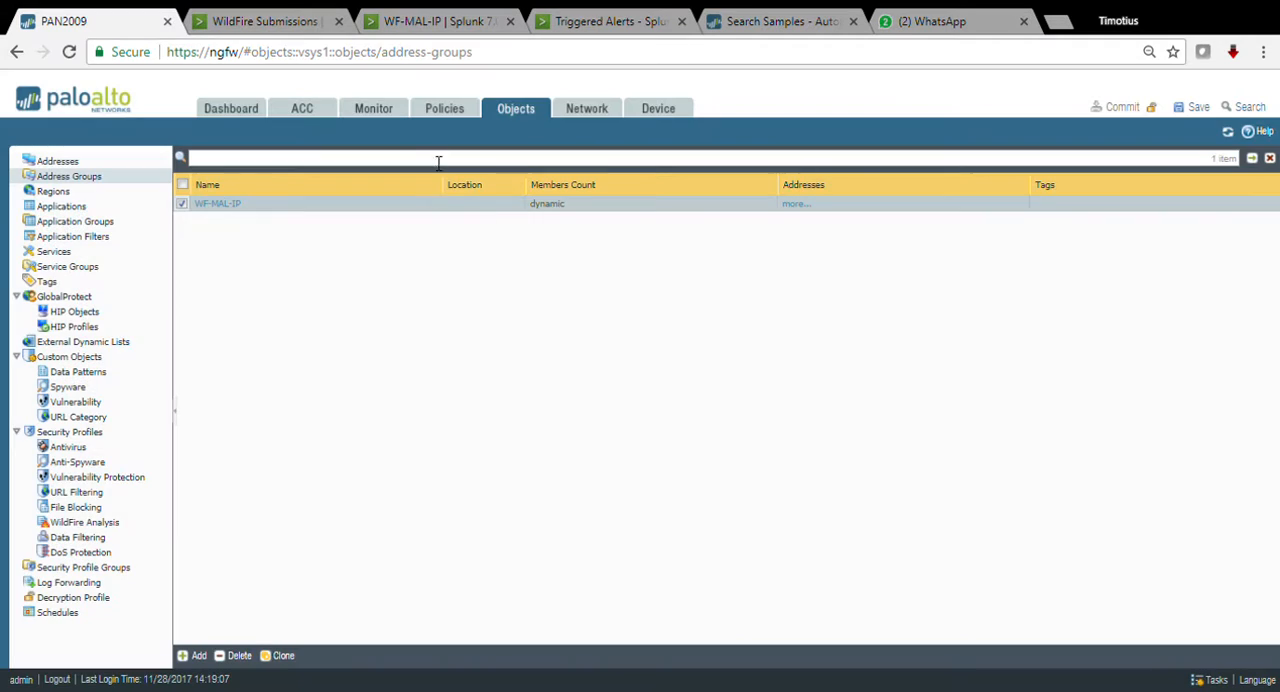
# Step: Set the destination address of security rule block-bad-ip to the WF-MAL-IP address group and commit the change
pyautogui.click(386, 118)
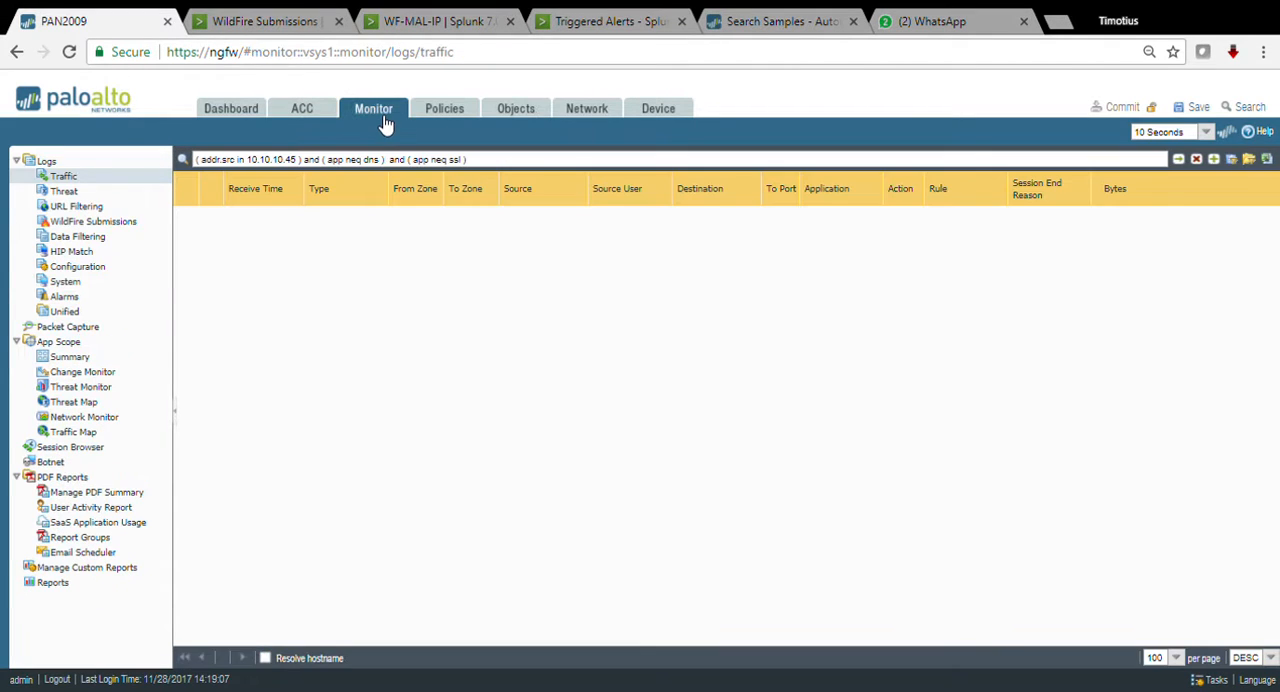
pyautogui.click(449, 110)
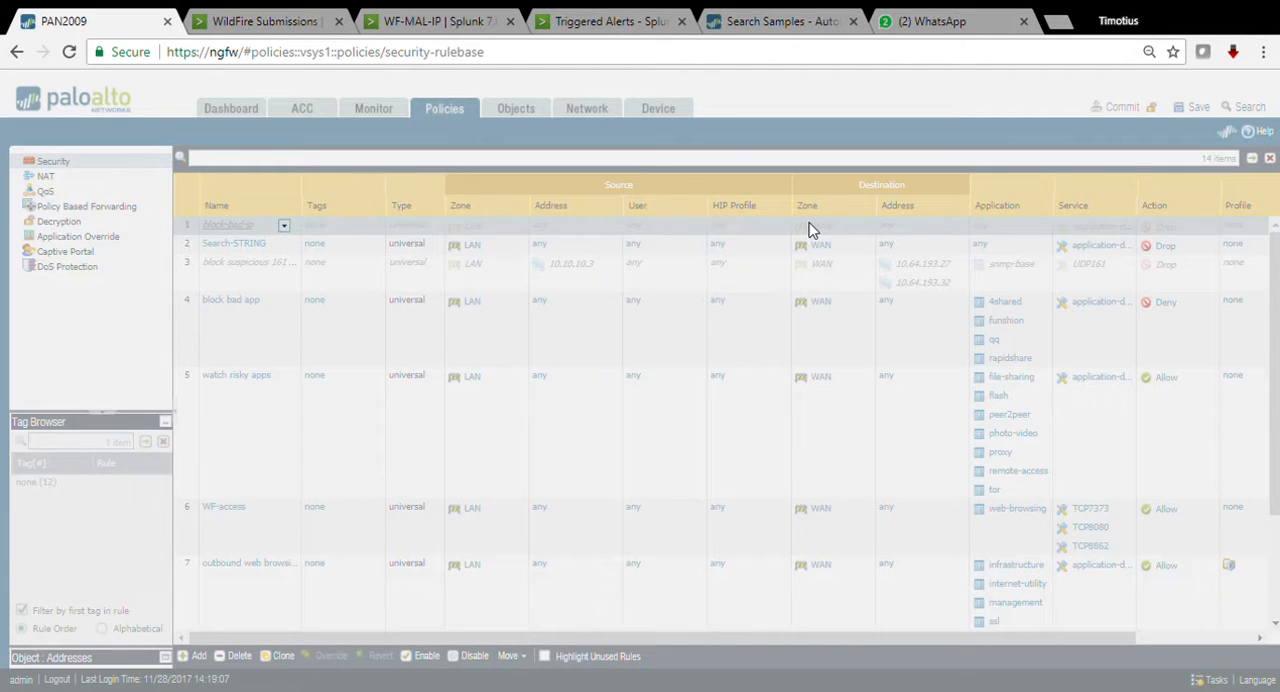
pyautogui.click(812, 230)
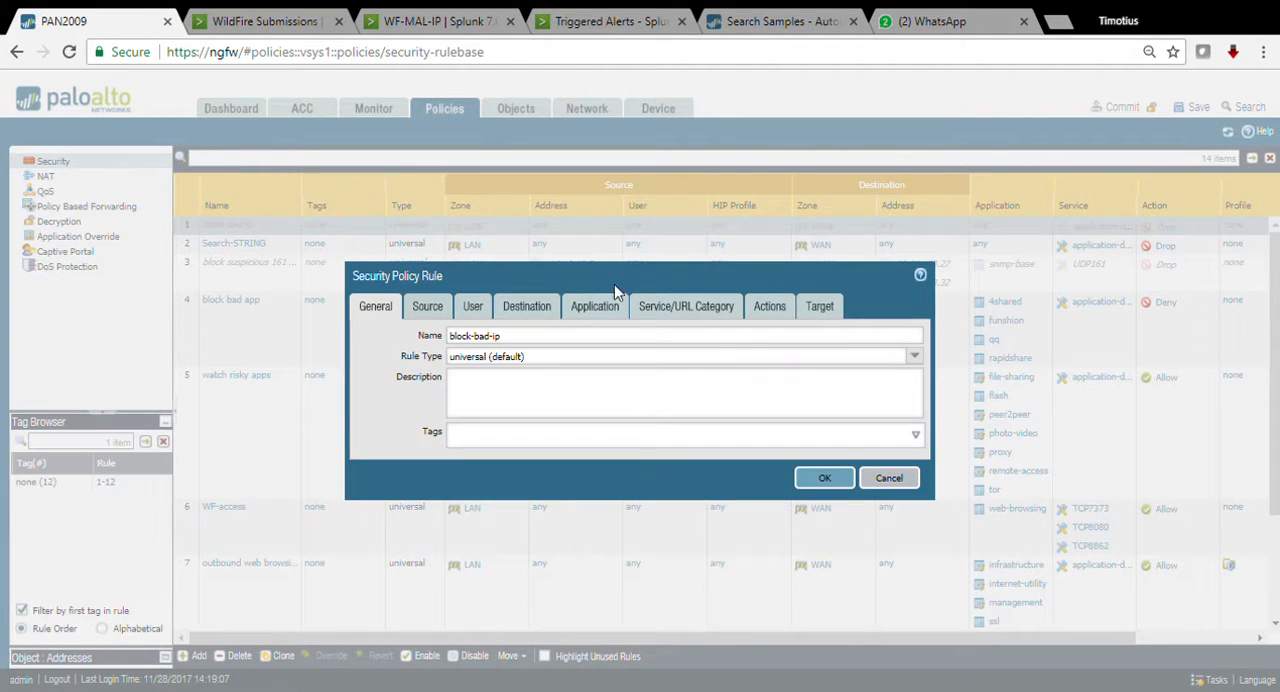
pyautogui.click(537, 313)
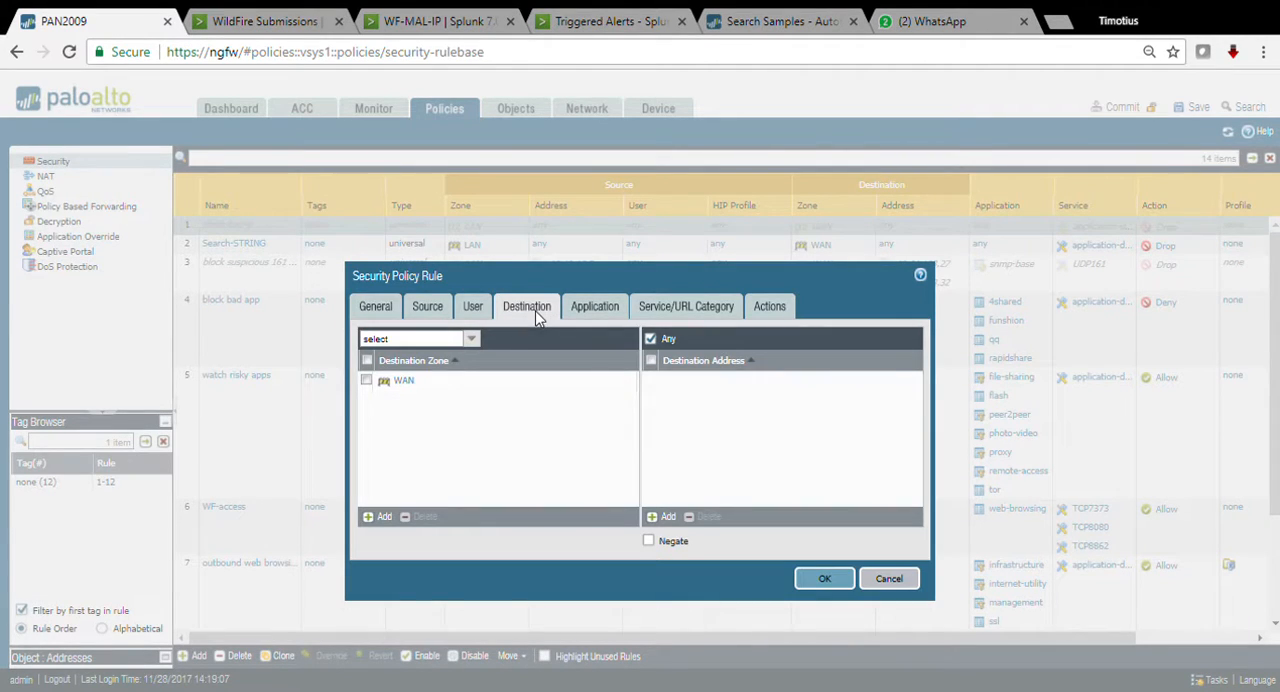
pyautogui.click(666, 516)
pyautogui.click(700, 408)
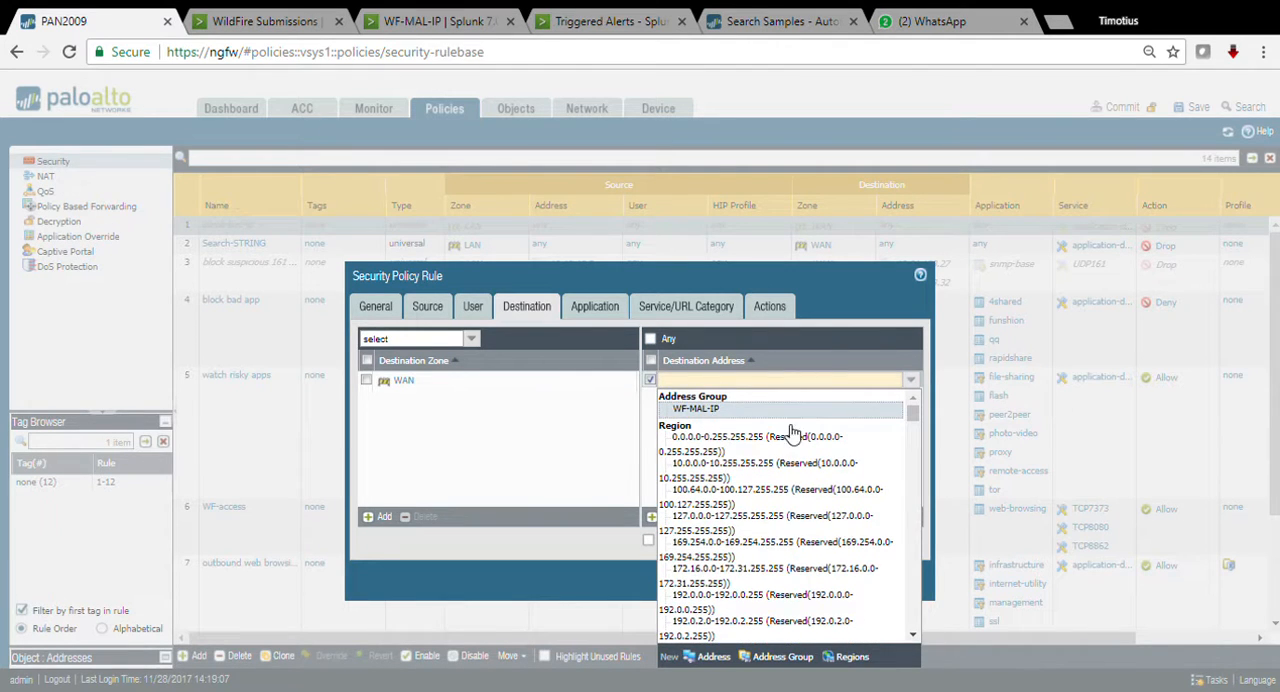
pyautogui.click(826, 579)
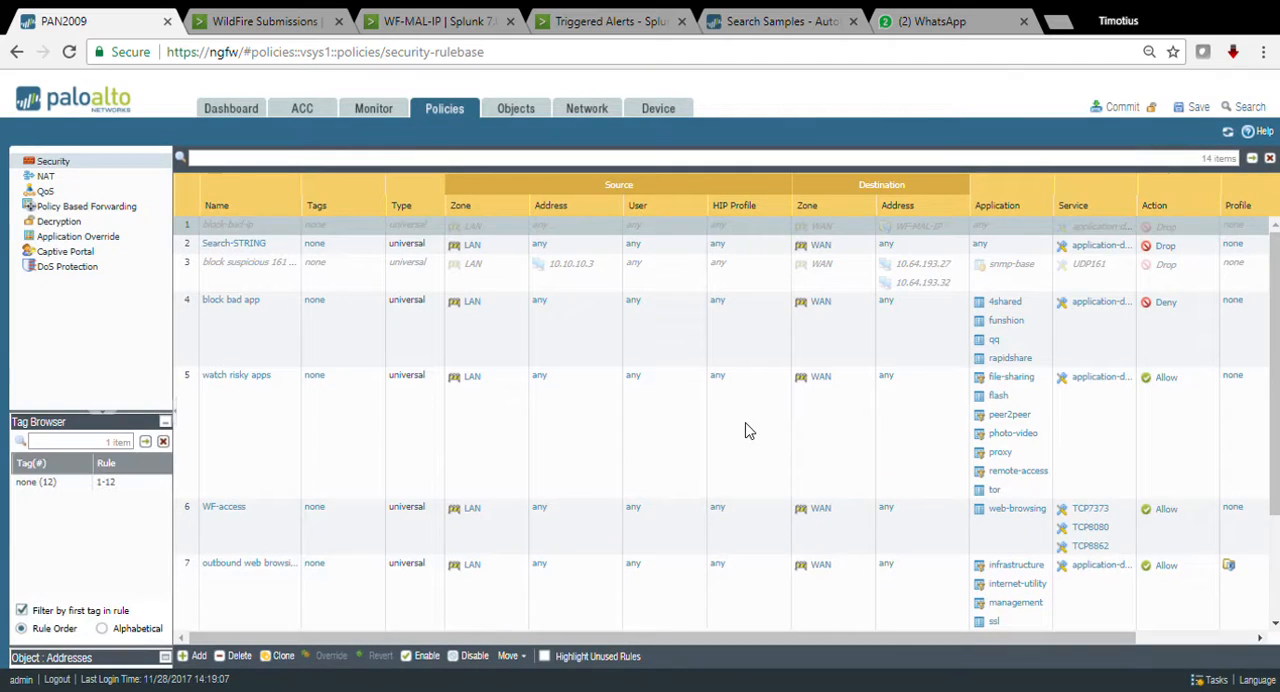
pyautogui.click(1124, 108)
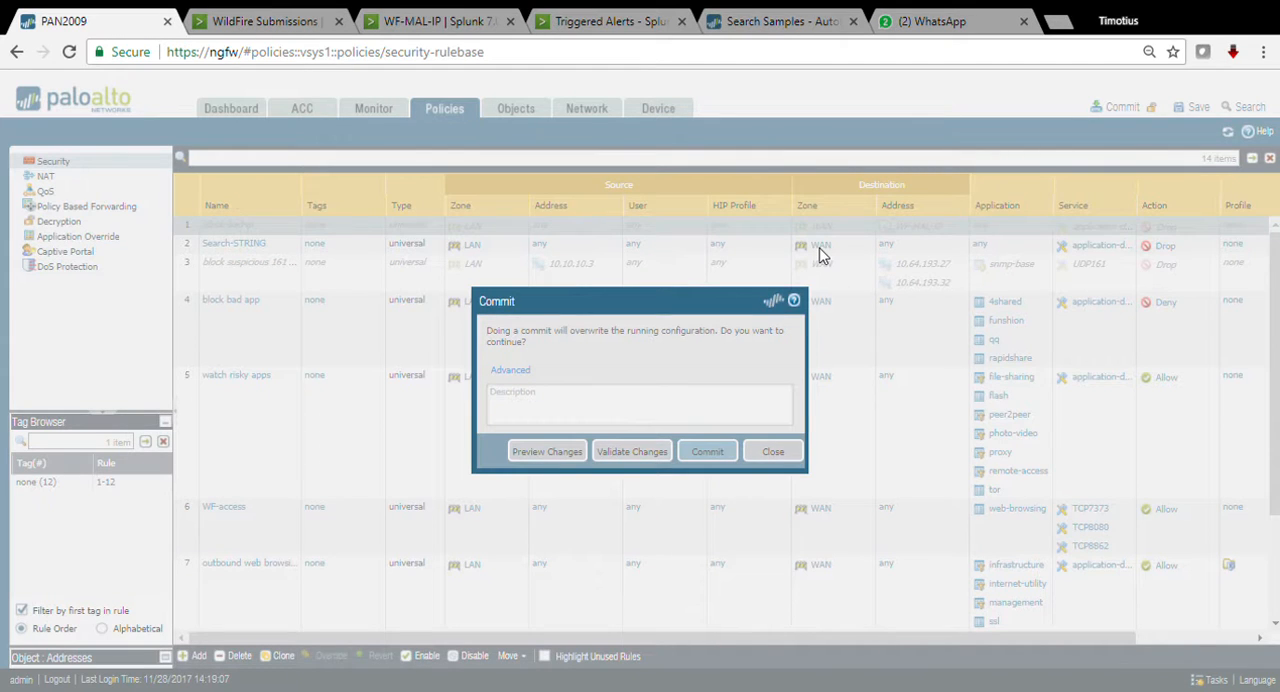
pyautogui.press('Return')
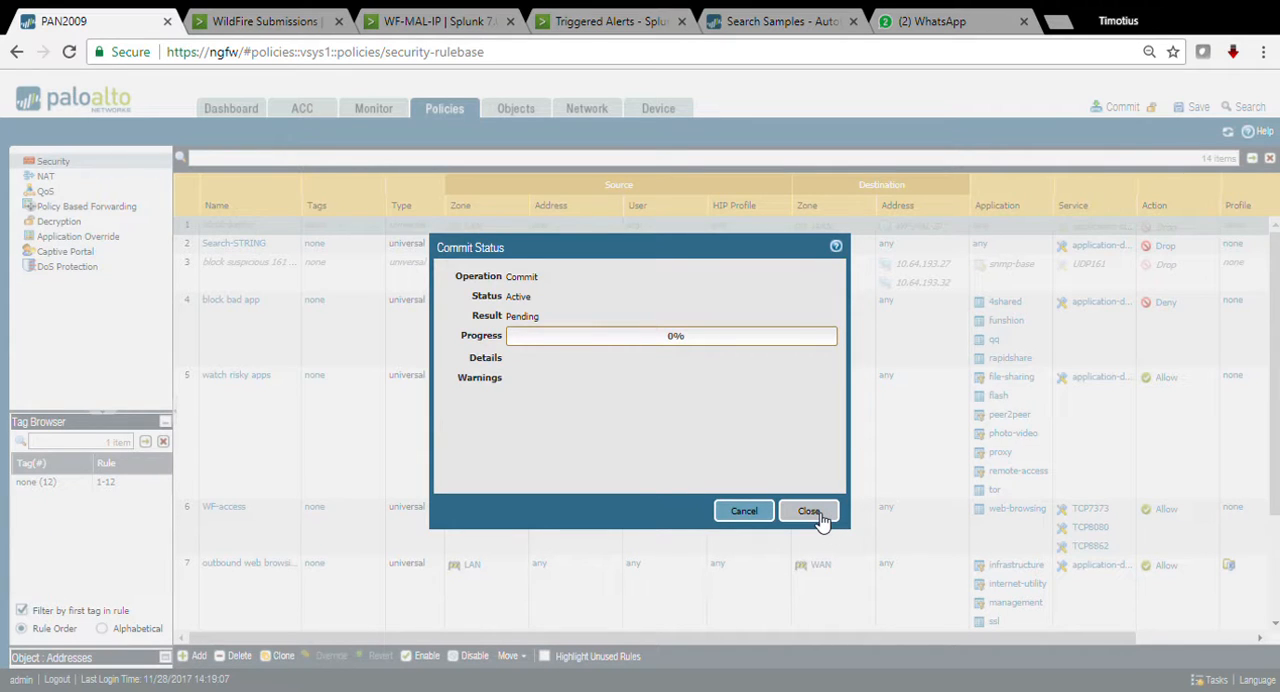
# Step: Switch to the Palo Alto Networks app in Splunk and open the Endpoint Security threat dashboard
pyautogui.click(312, 18)
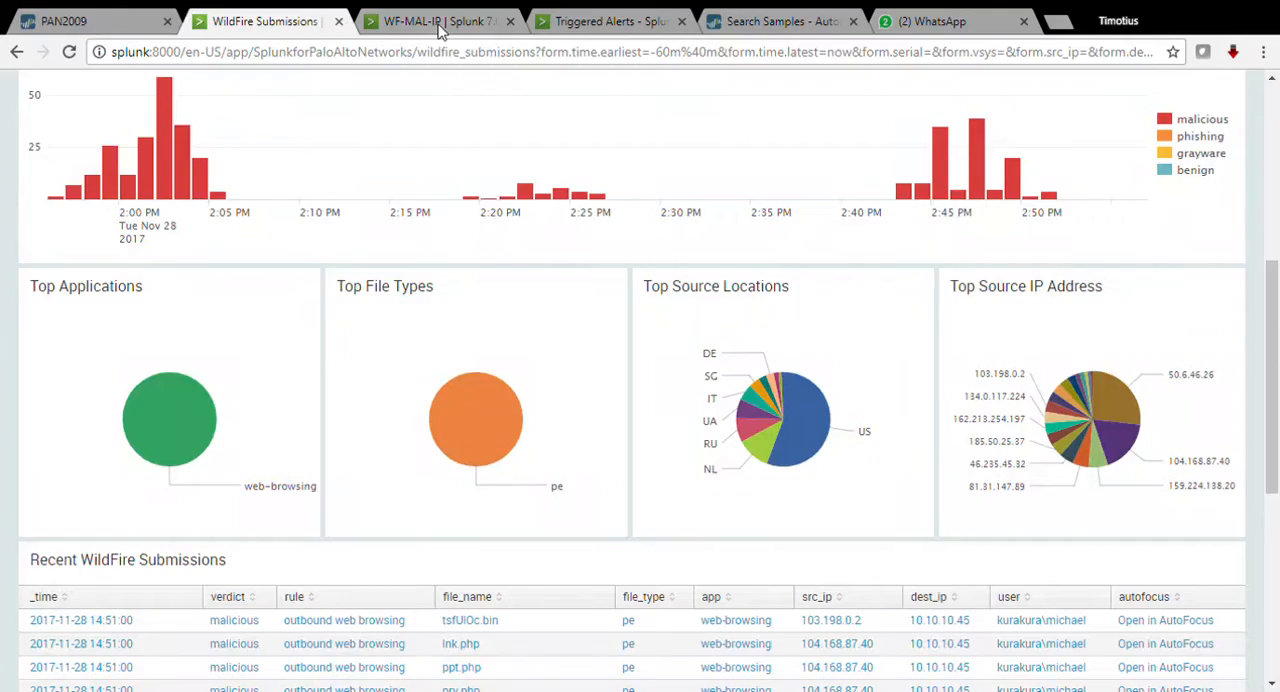
pyautogui.scroll(5, 514, 283)
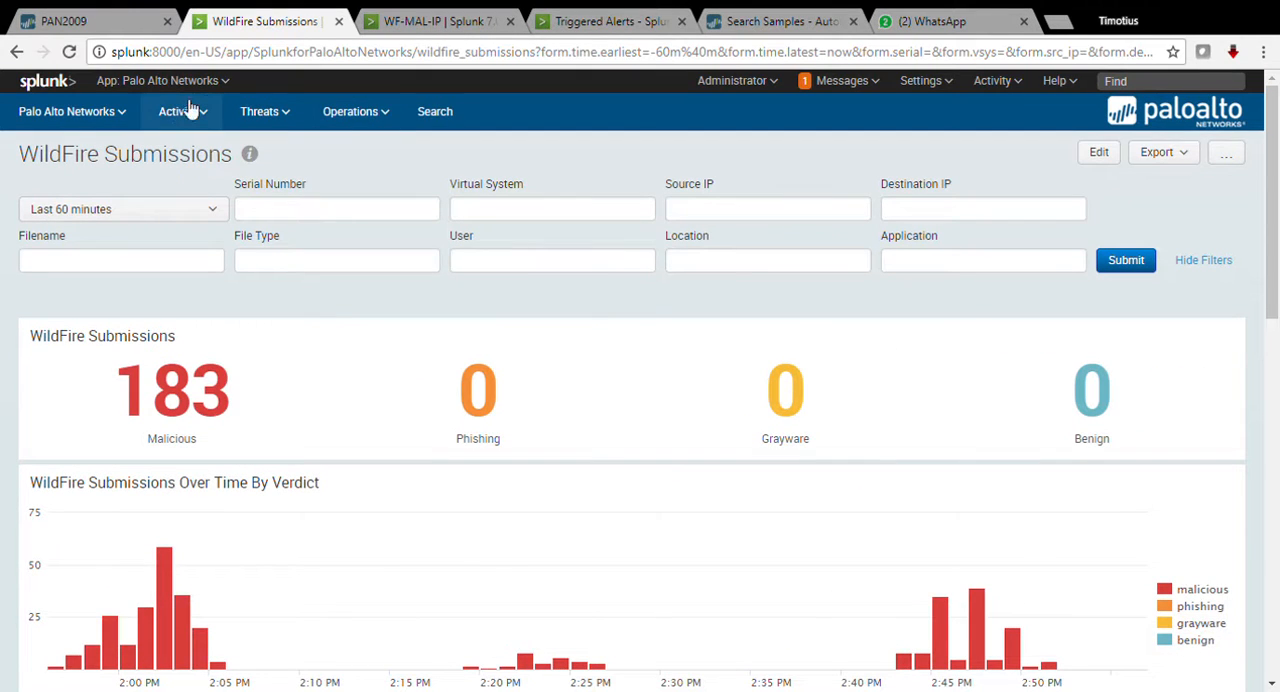
pyautogui.click(262, 112)
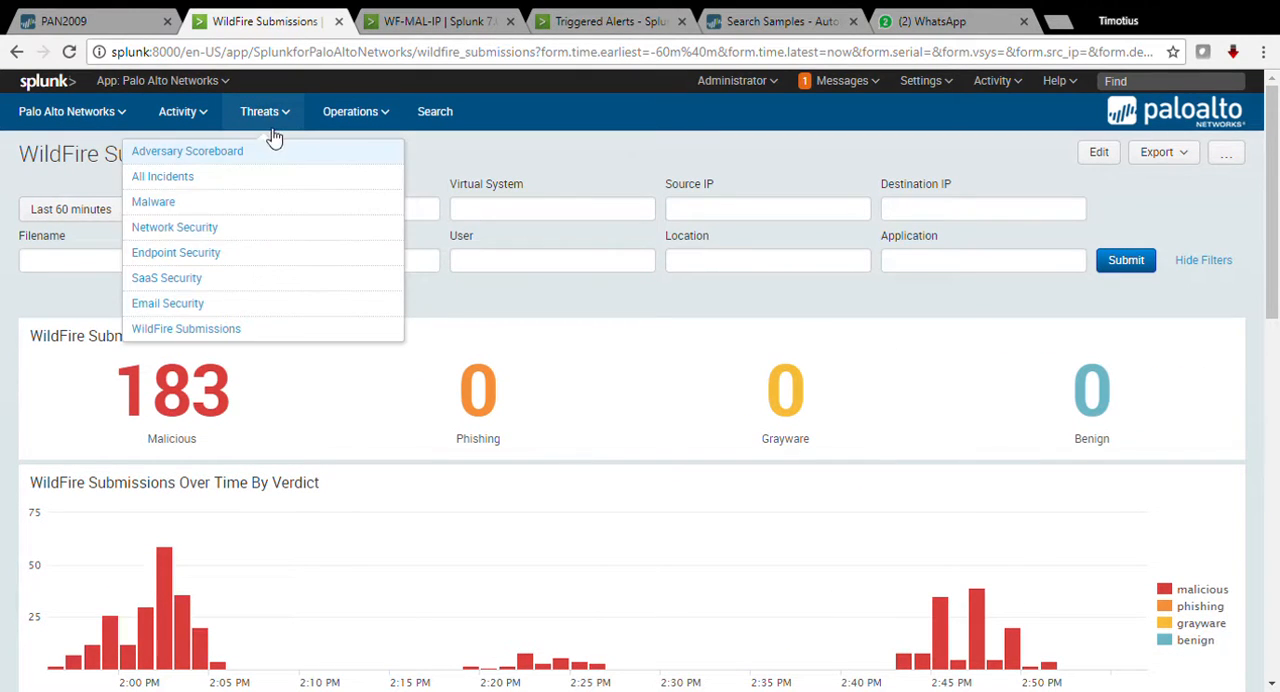
pyautogui.click(200, 260)
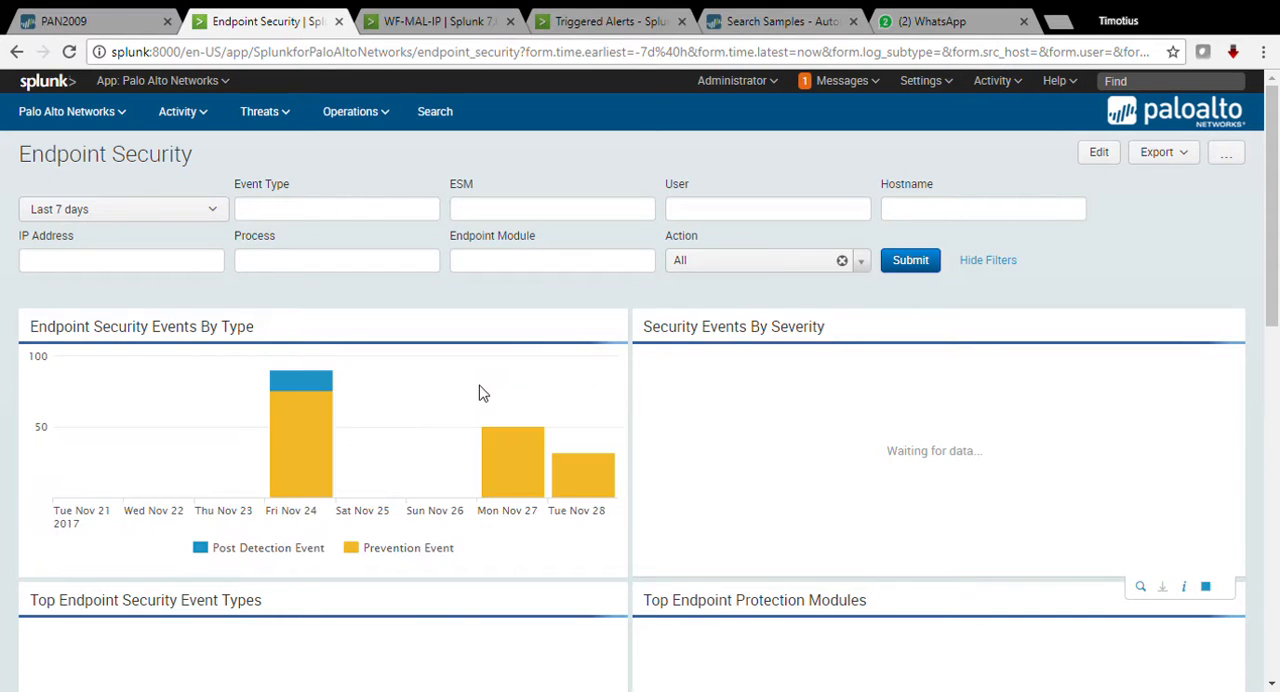
# Step: Examine the endpoint security charts by type and severity, and inspect slices of the event type and protection module charts
pyautogui.scroll(-1, 257, 443)
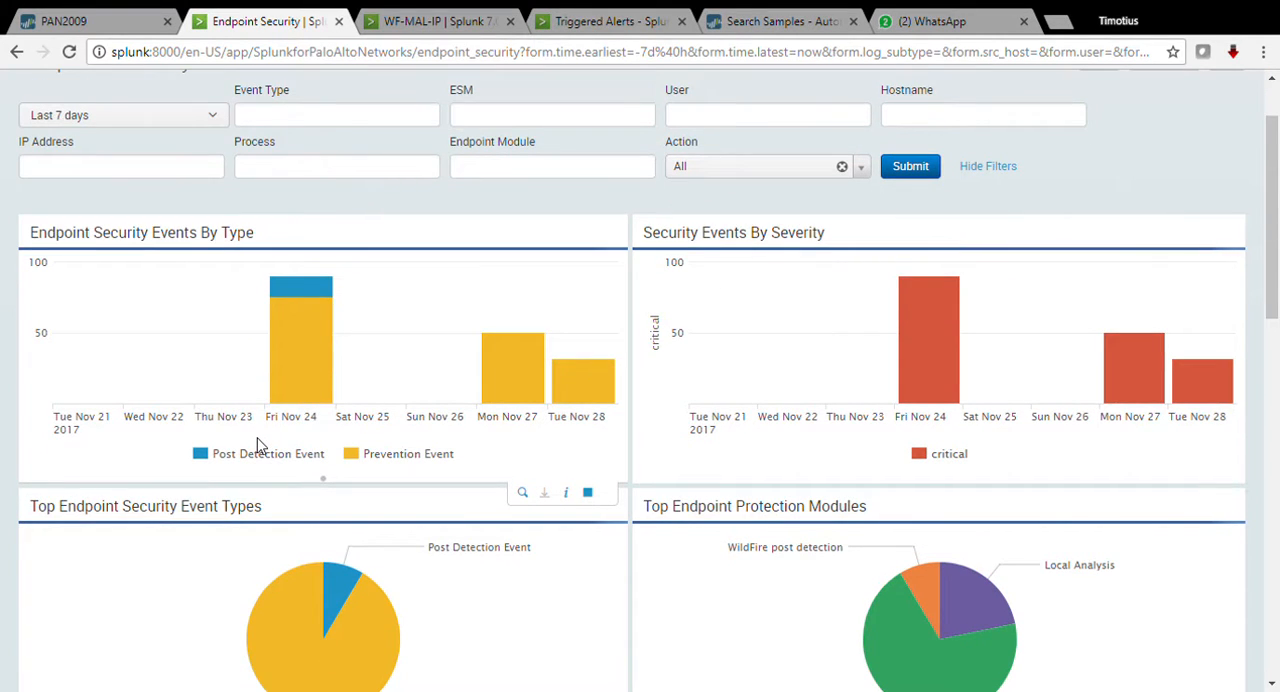
pyautogui.scroll(-2, 257, 443)
pyautogui.moveTo(375, 432)
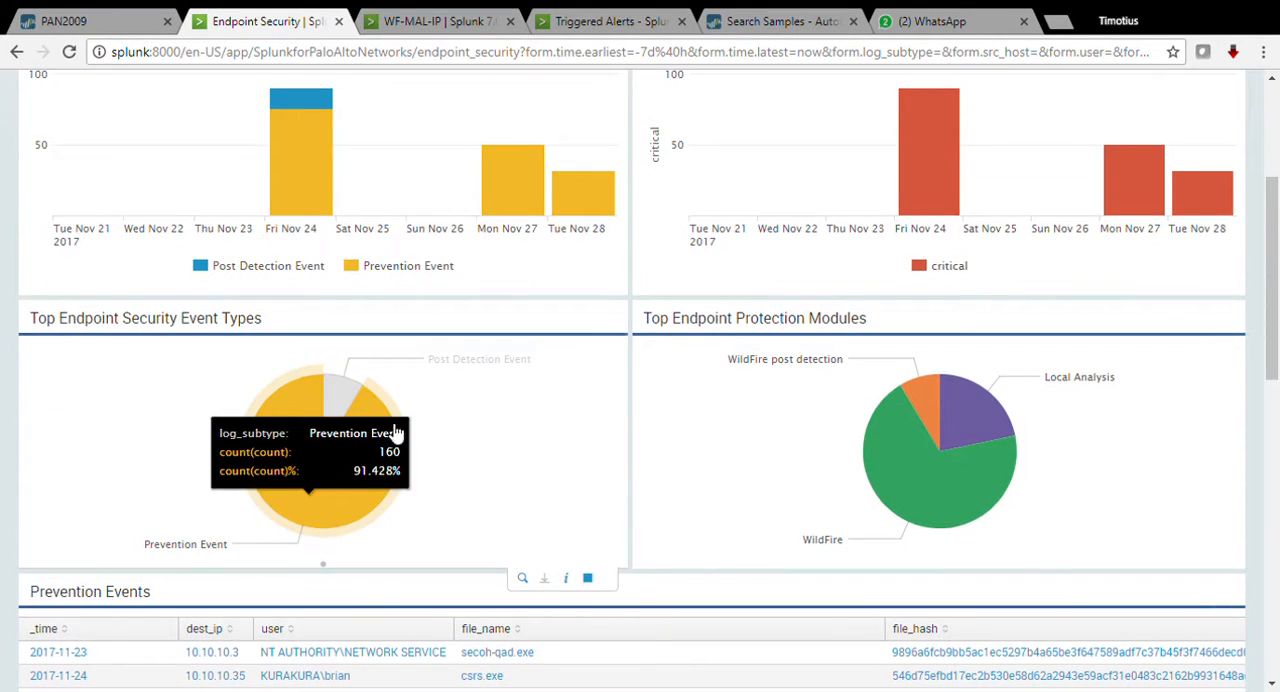
pyautogui.moveTo(972, 410)
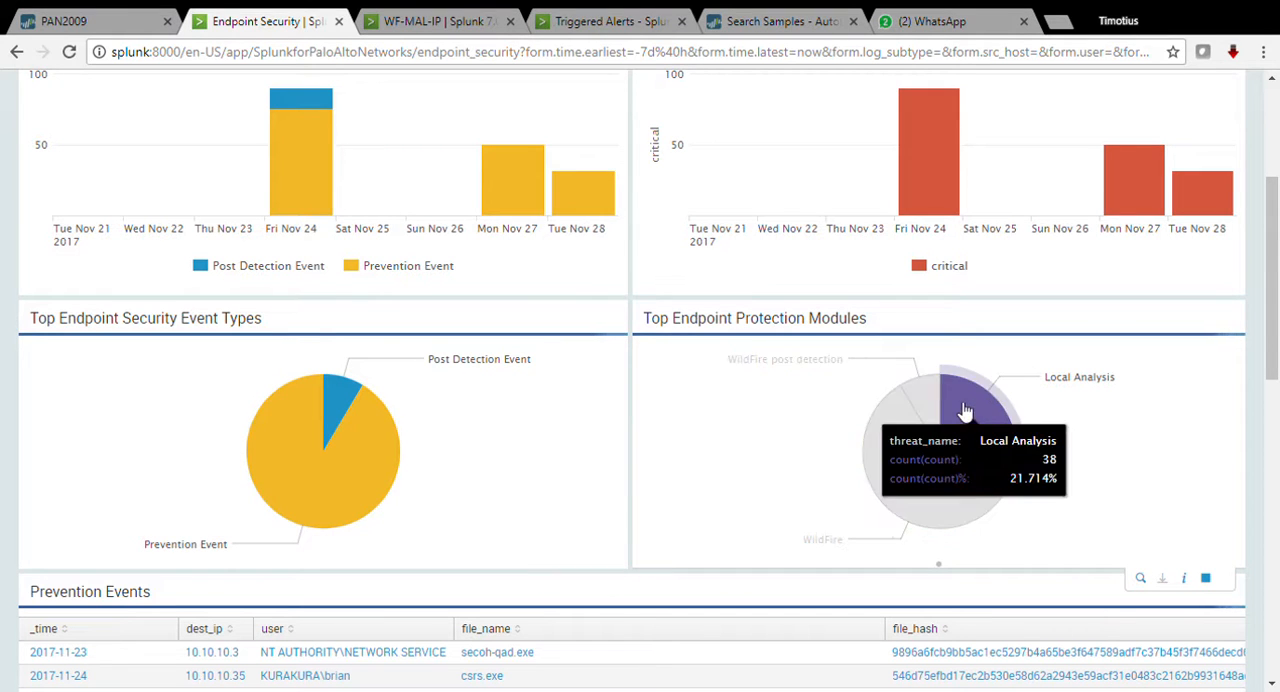
pyautogui.moveTo(780, 368)
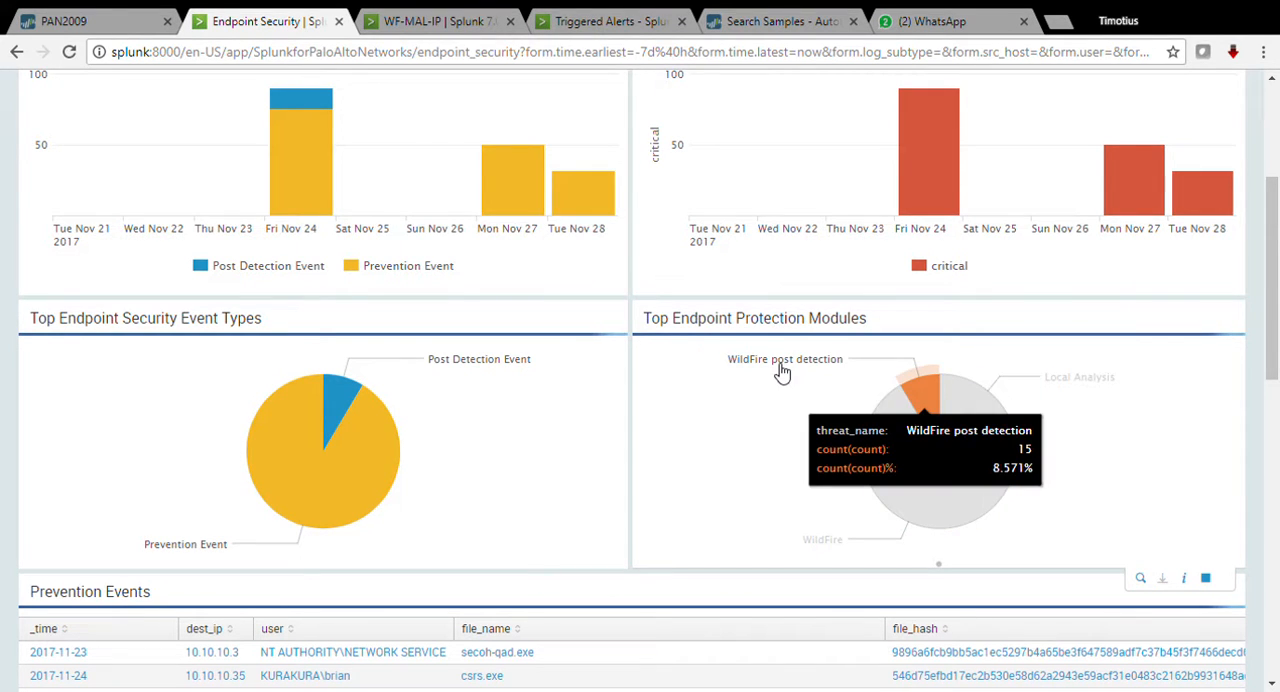
# Step: Review the Prevention Events table and the vulnerable machines, targeted users and vulnerable files lists, and return to the dashboard charts
pyautogui.scroll(-4, 951, 449)
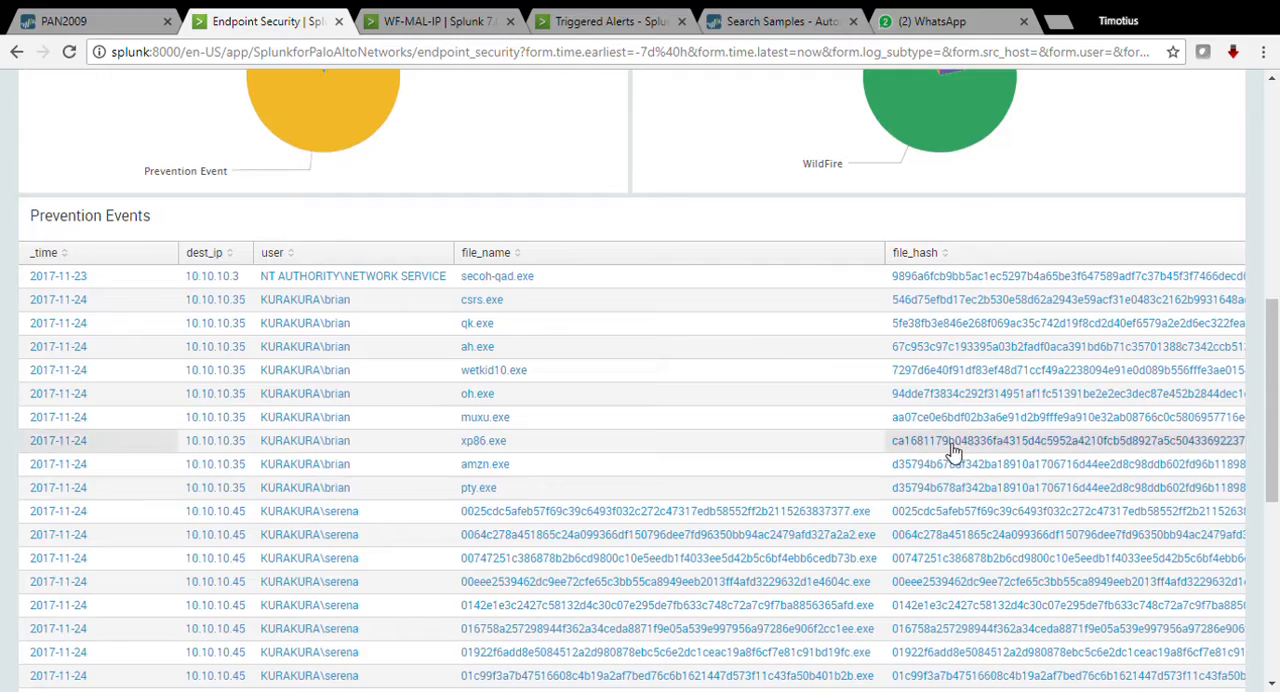
pyautogui.scroll(-1, 953, 450)
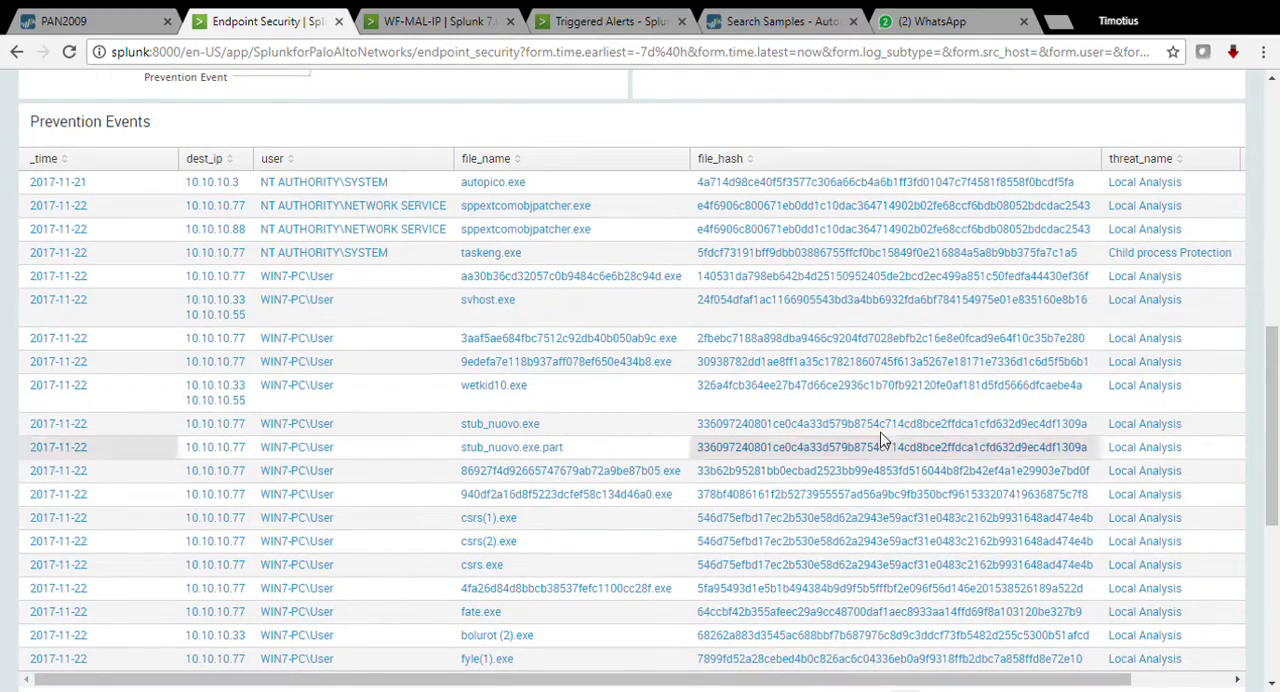
pyautogui.scroll(-1, 922, 291)
pyautogui.scroll(2, 1220, 360)
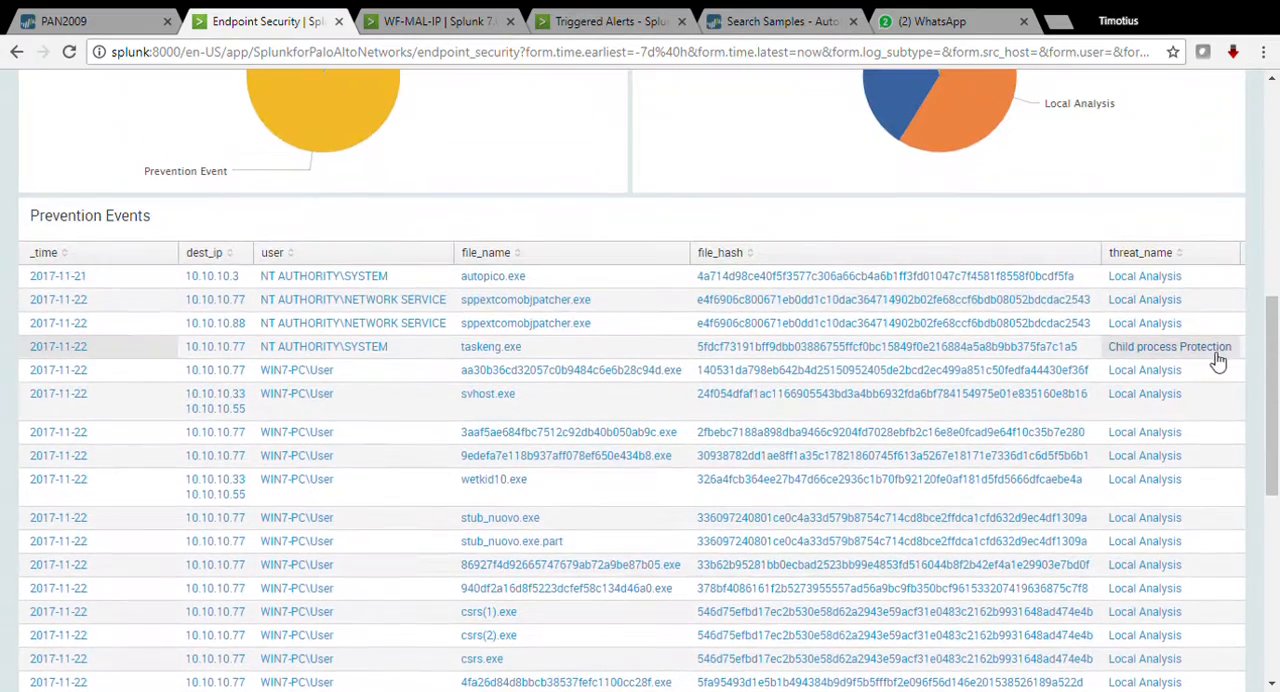
pyautogui.scroll(-6, 1050, 360)
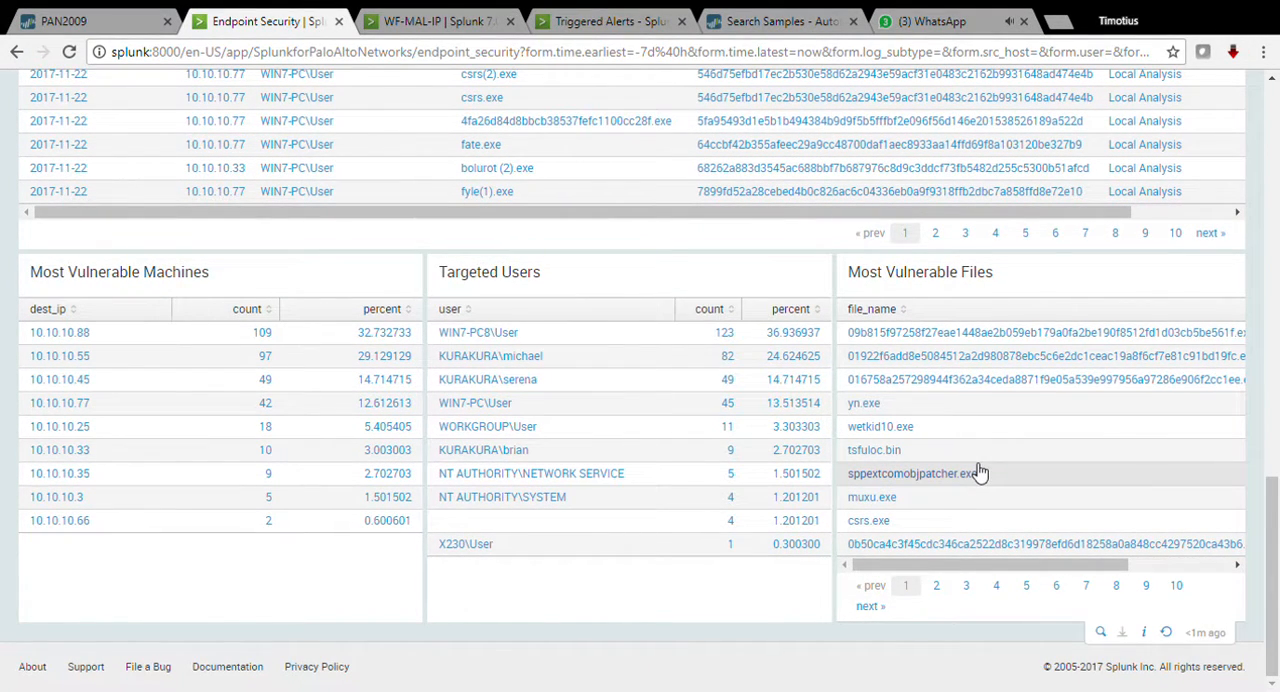
pyautogui.scroll(15, 700, 438)
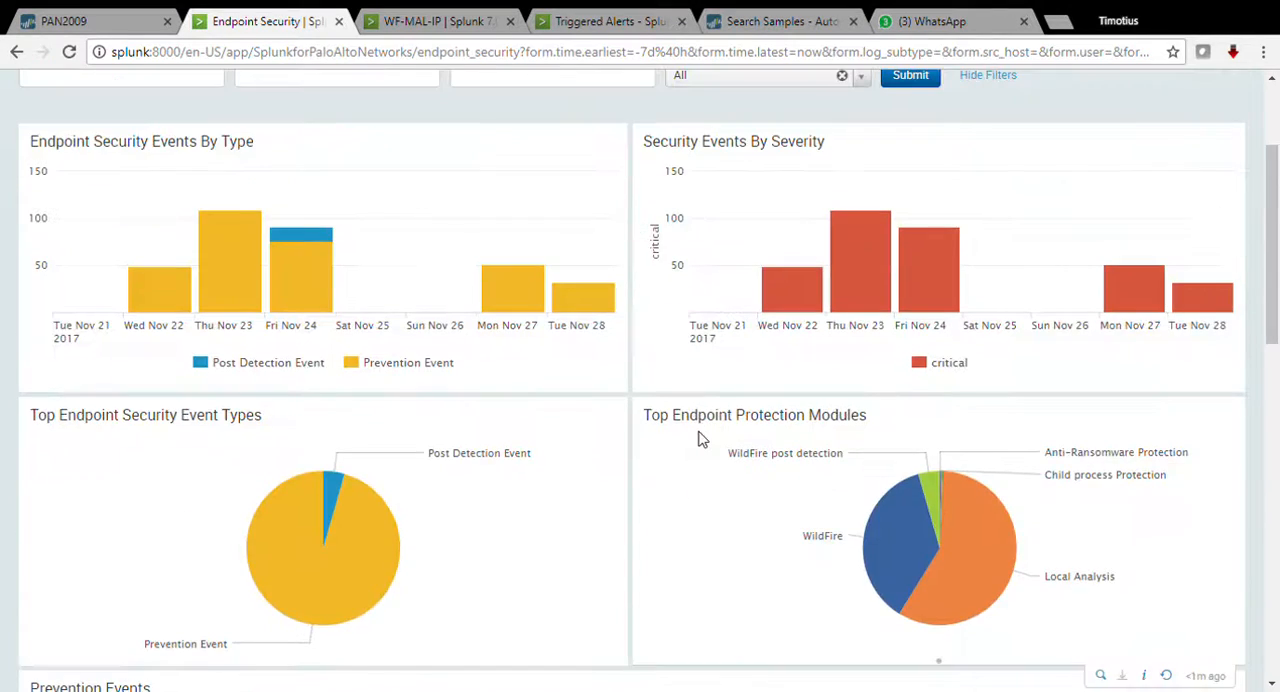